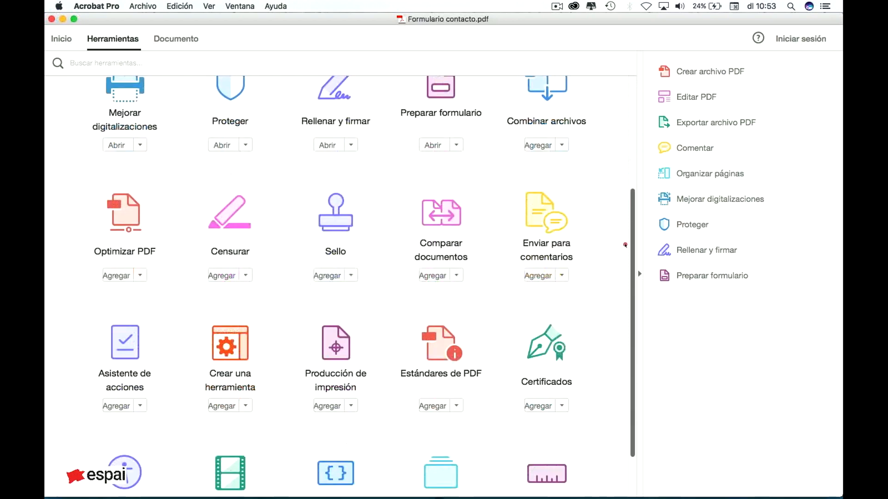
- Return to the form document, start Edit PDF and nudge the espai logo in the page header
drag(628, 311, 656, 290)
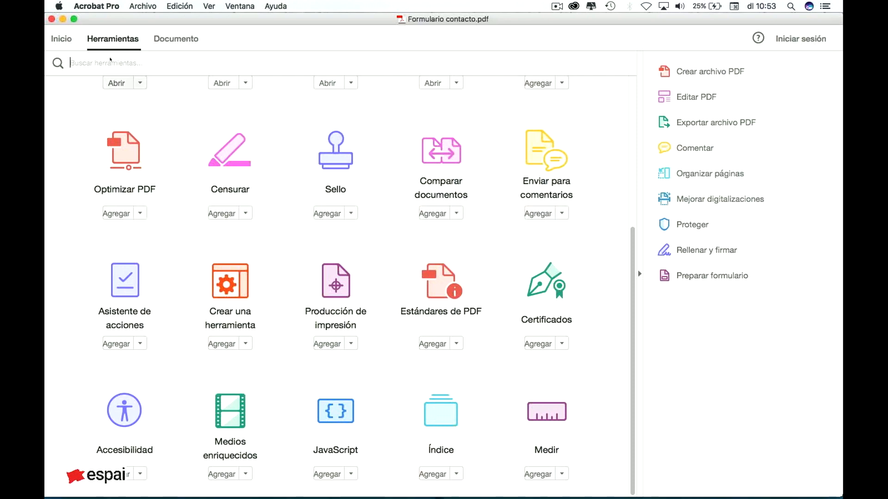
click(177, 39)
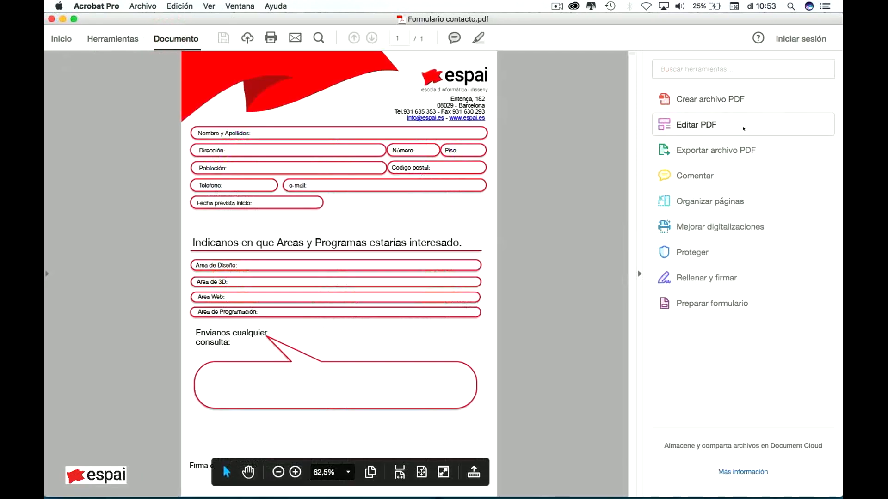
click(697, 125)
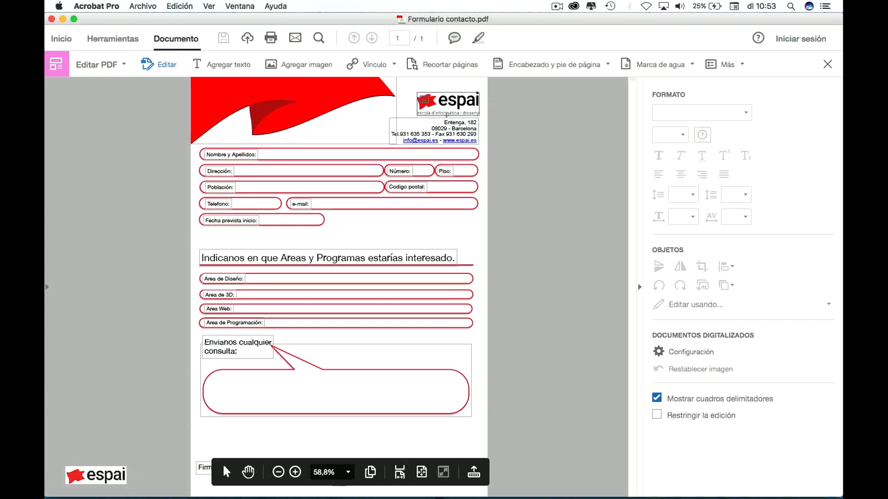
drag(450, 101, 450, 103)
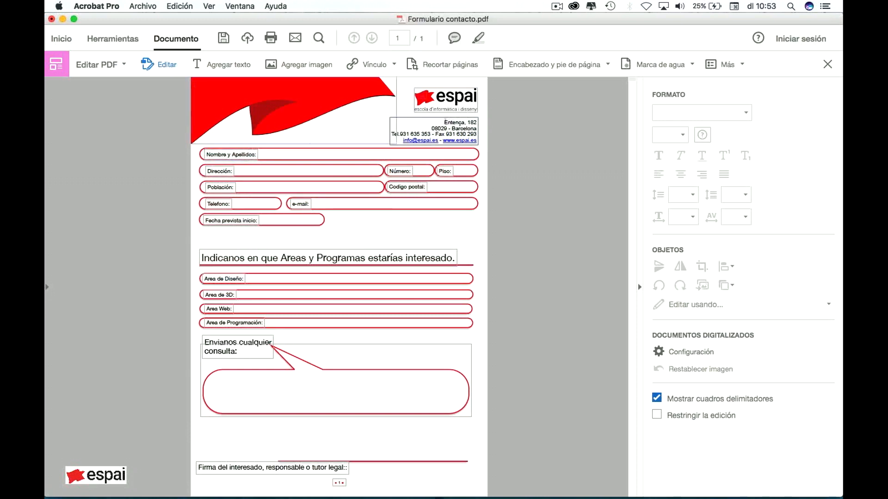
- Correct the "e -mail:" label on the form to "E-mail:" and leave PDF editing with the whole page in view
click(301, 204)
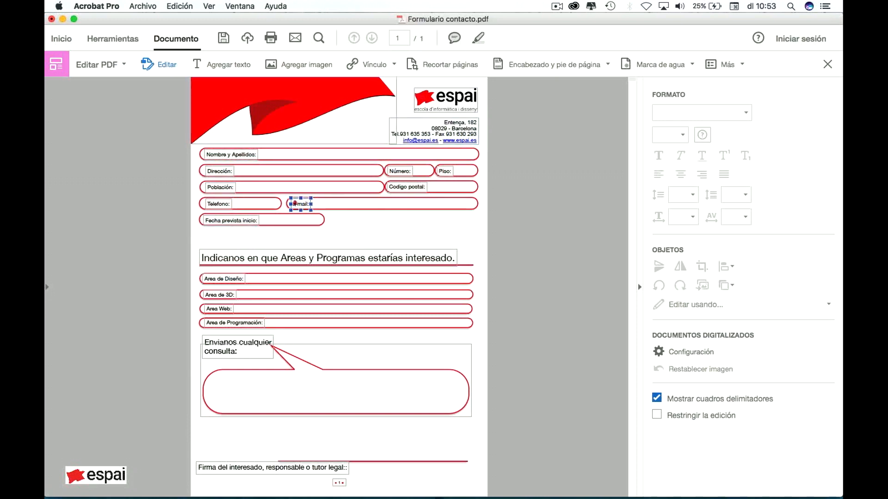
drag(273, 176, 333, 229)
scroll(294, 195, up, 10)
click(290, 309)
click(219, 65)
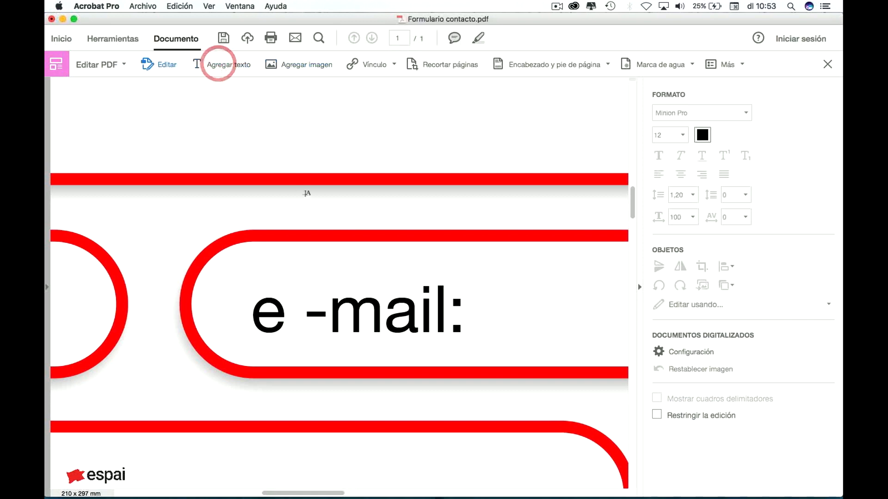
click(139, 64)
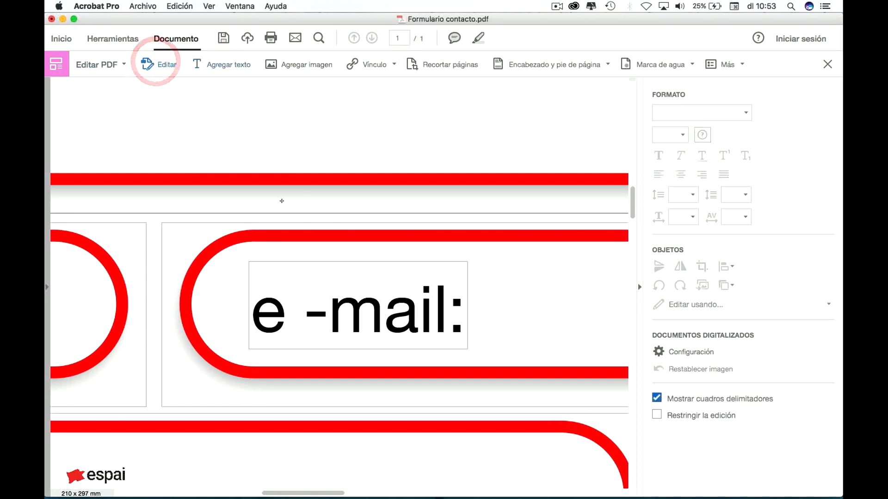
drag(285, 321, 262, 320)
text(E)
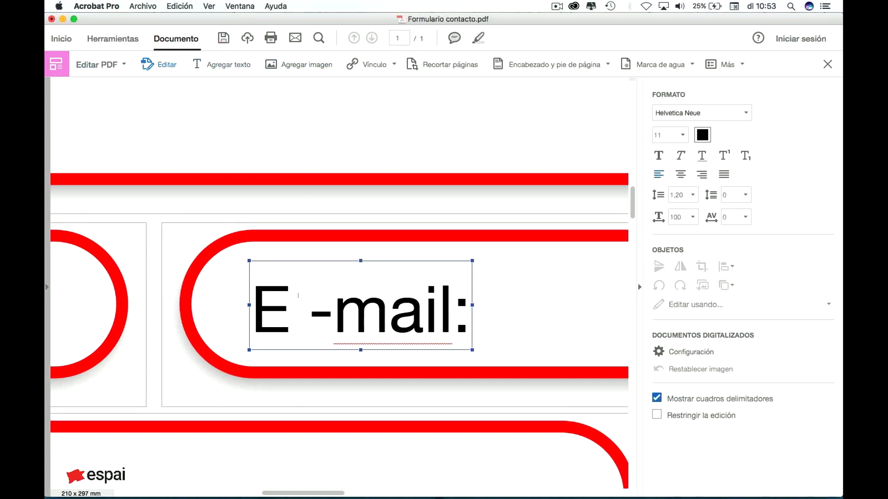
click(310, 315)
key(BackSpace)
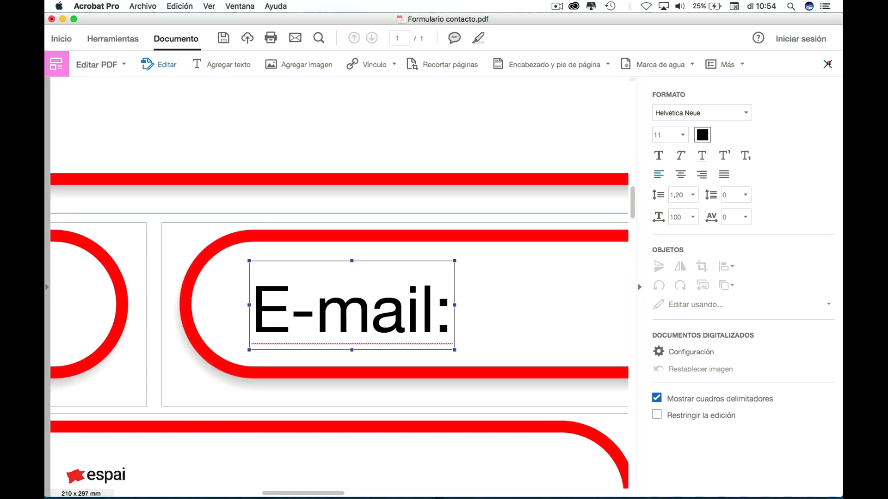
click(828, 64)
key(super+0)
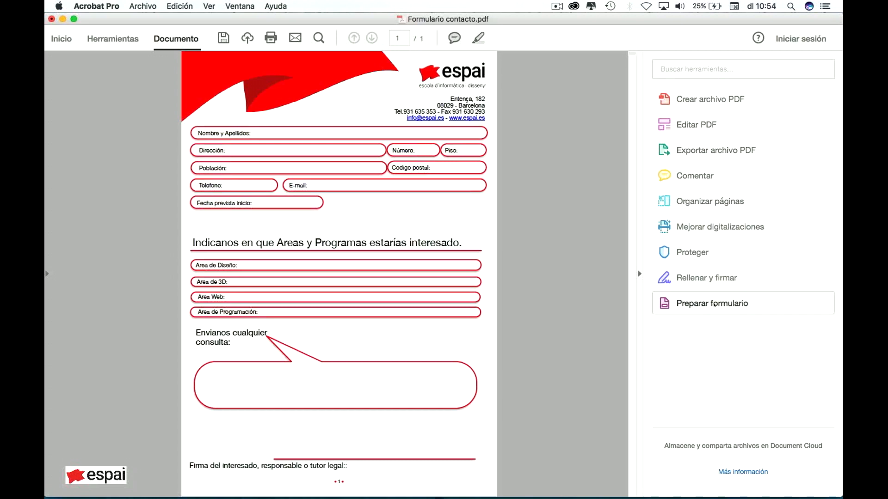
- Start Prepare Form on the open document and save it over the existing Formulario contacto PDF in Escritorio
click(712, 304)
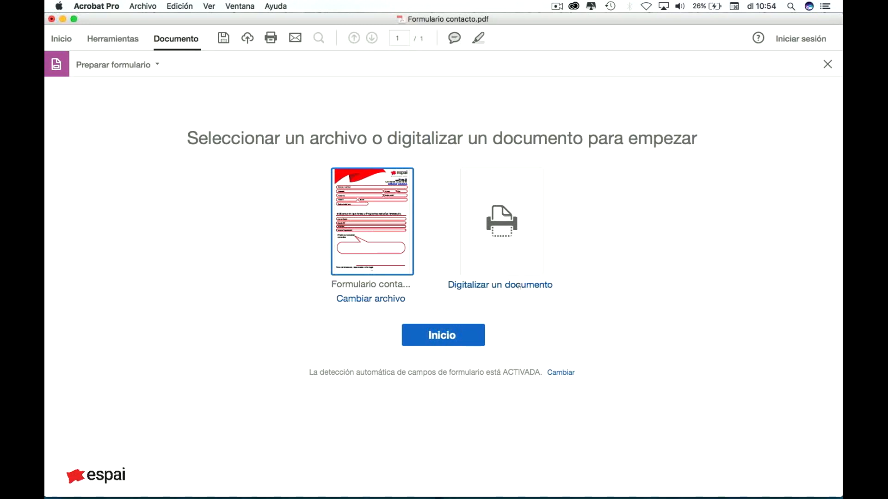
click(439, 337)
click(534, 198)
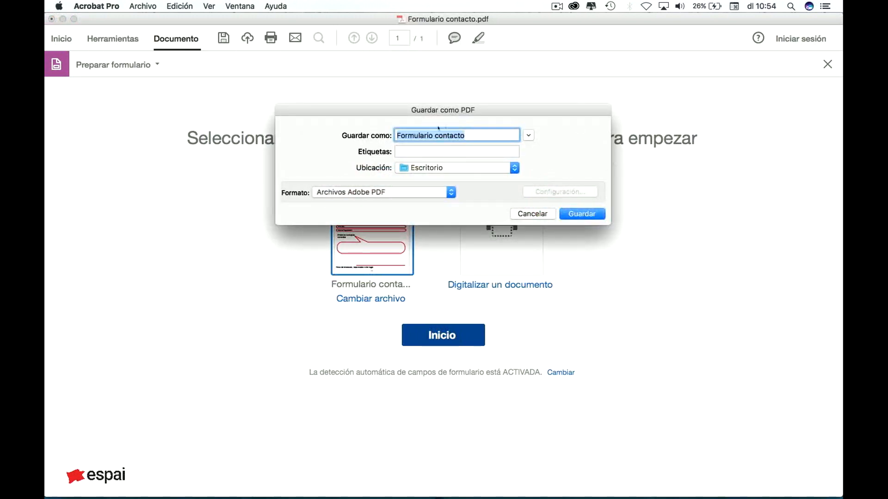
click(595, 215)
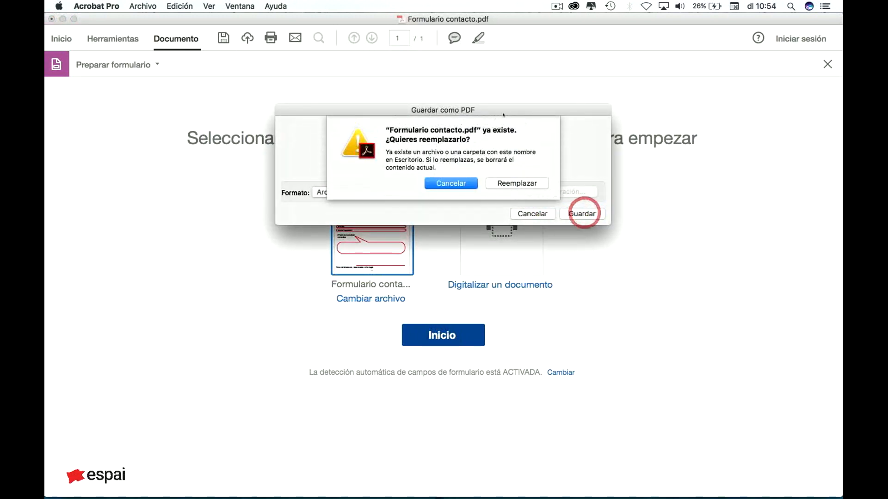
click(525, 183)
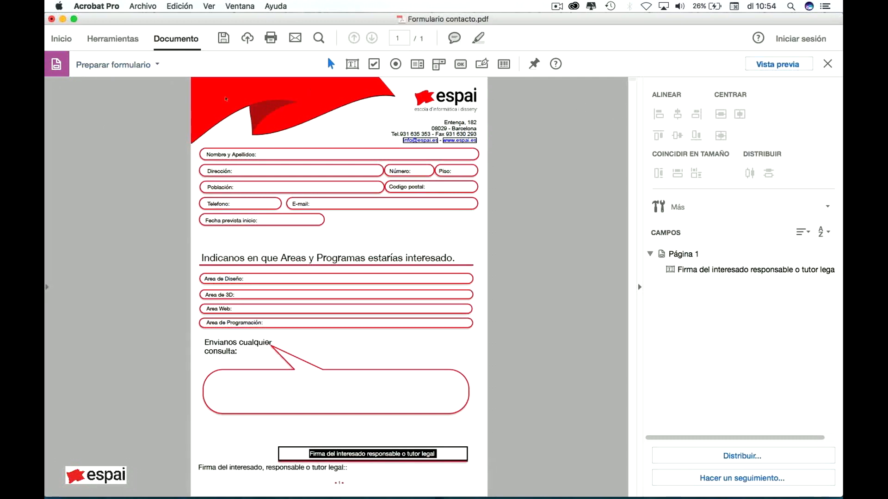
click(156, 65)
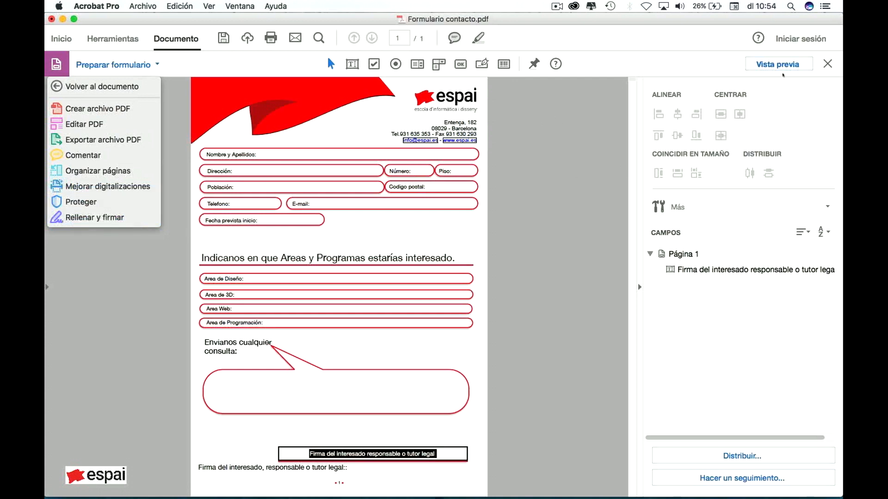
click(718, 61)
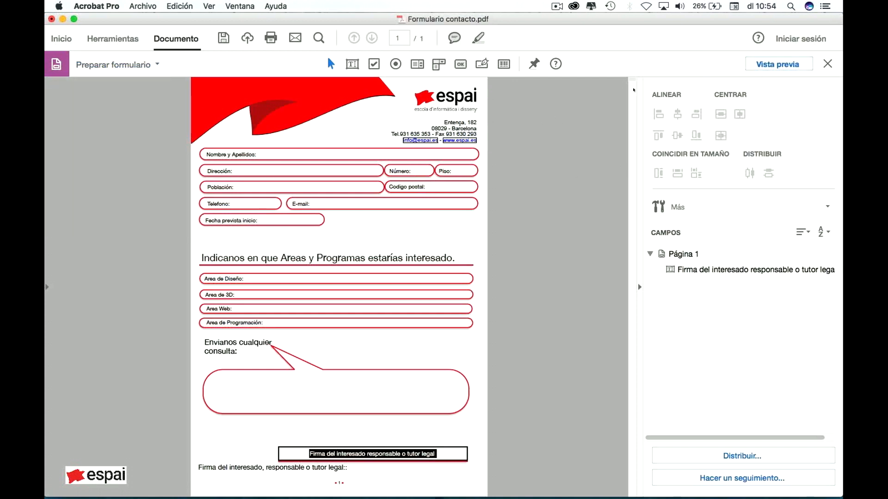
drag(185, 137, 501, 308)
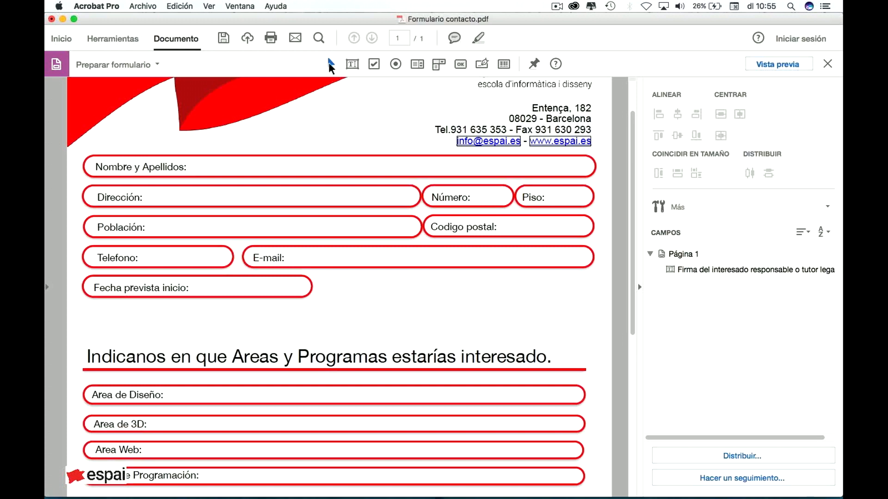
click(352, 64)
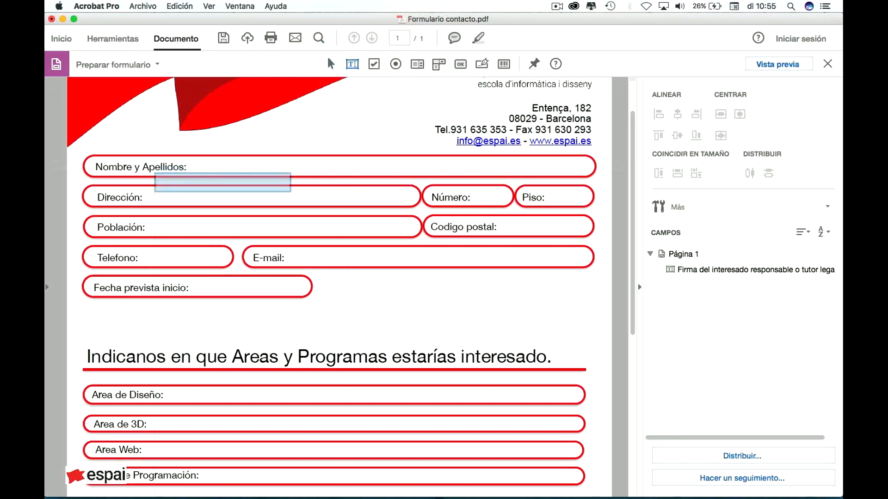
drag(187, 158, 588, 156)
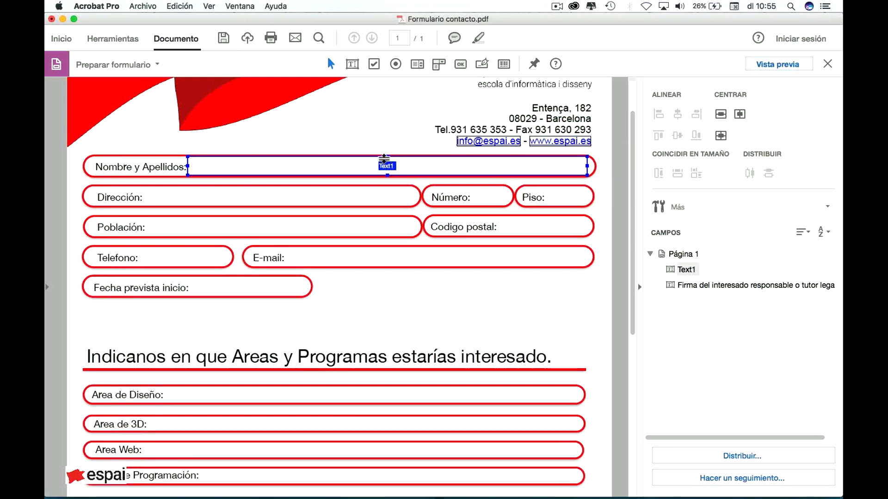
key(super+z)
key(super+z)
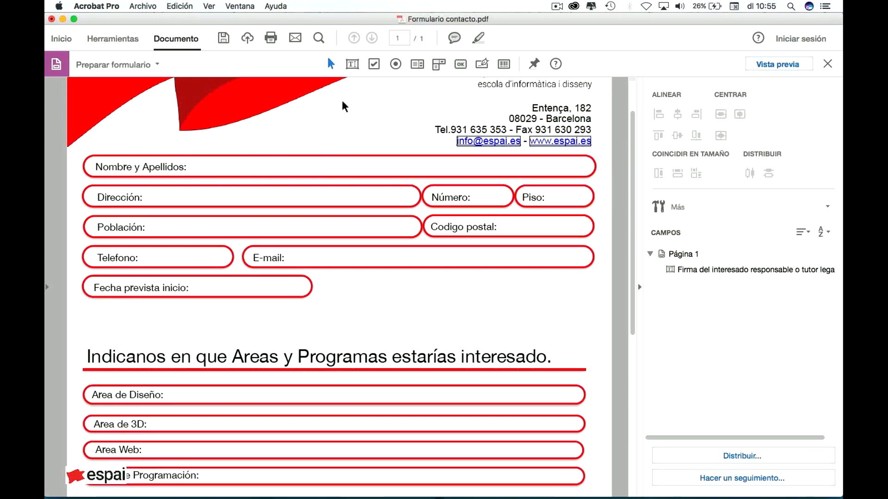
- Add a required text field named Nombre after the Nombre y Apellidos label and widen it to about 153 mm, filling the box
click(354, 65)
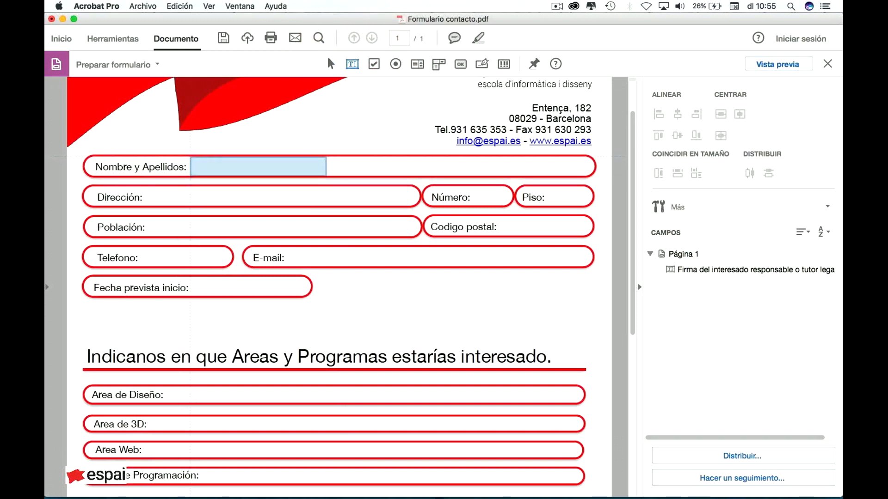
click(191, 158)
double_click(216, 198)
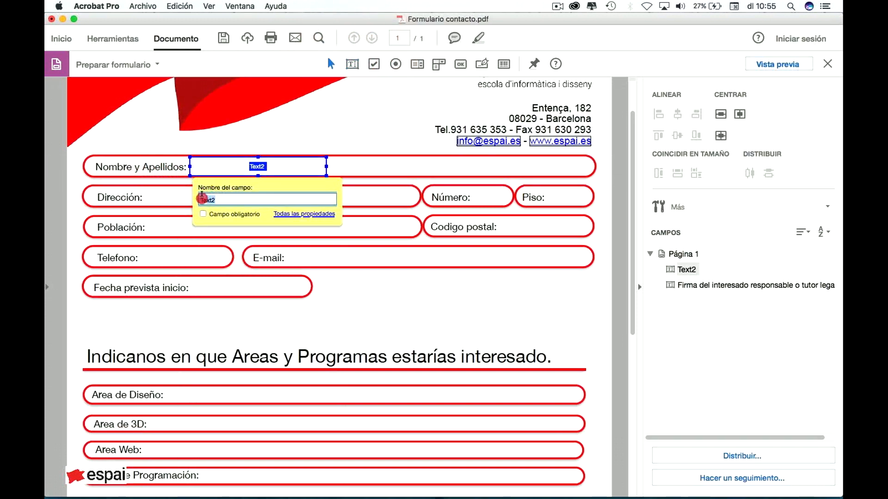
text(Nombre)
click(214, 215)
drag(327, 167, 586, 166)
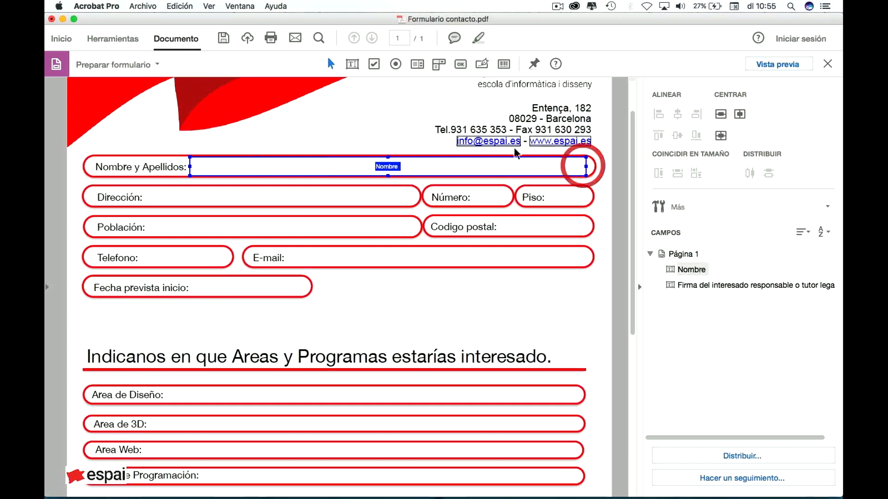
- In the Nombre text field's properties, set the tooltip to "Nombre" and keep the field's visibility as Visible
double_click(390, 169)
drag(419, 162, 482, 15)
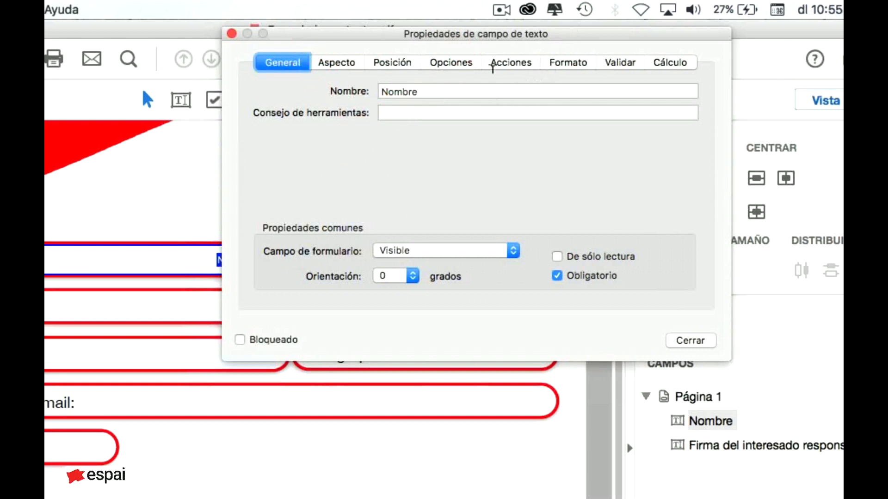
click(421, 111)
text(Nombre)
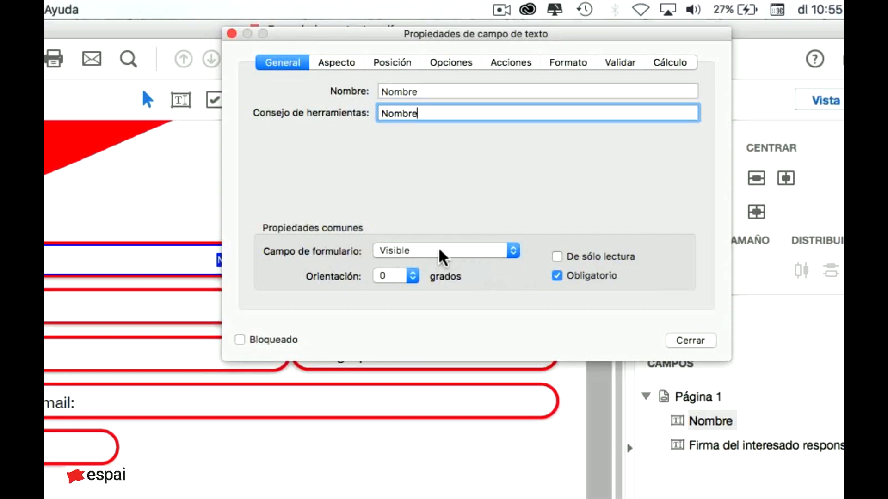
click(505, 252)
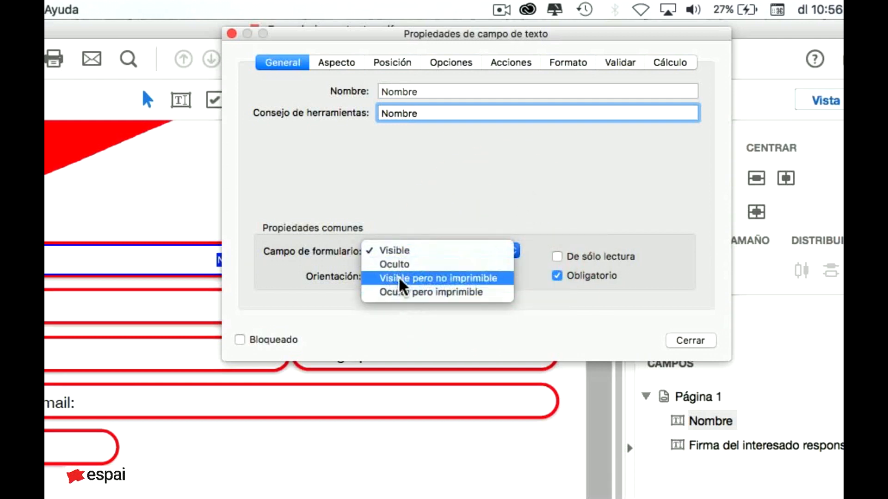
click(492, 174)
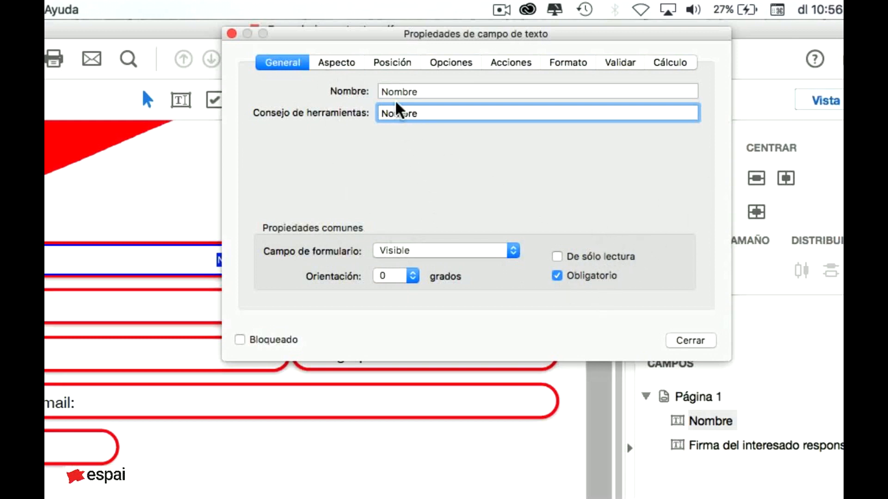
- Set the Nombre field's font size to 10 in its appearance properties
click(342, 67)
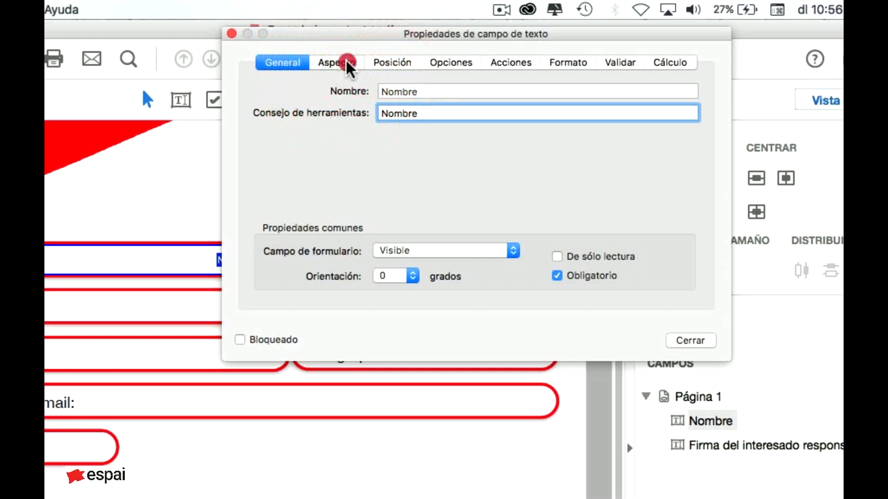
click(341, 66)
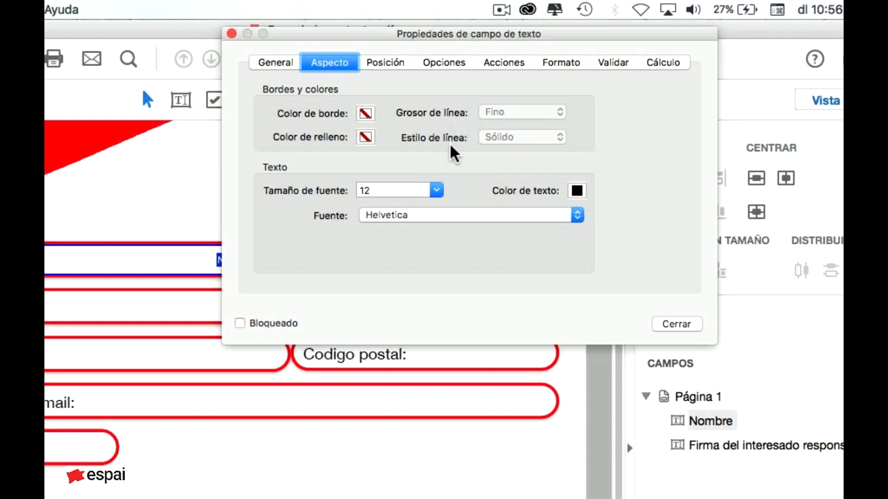
click(436, 190)
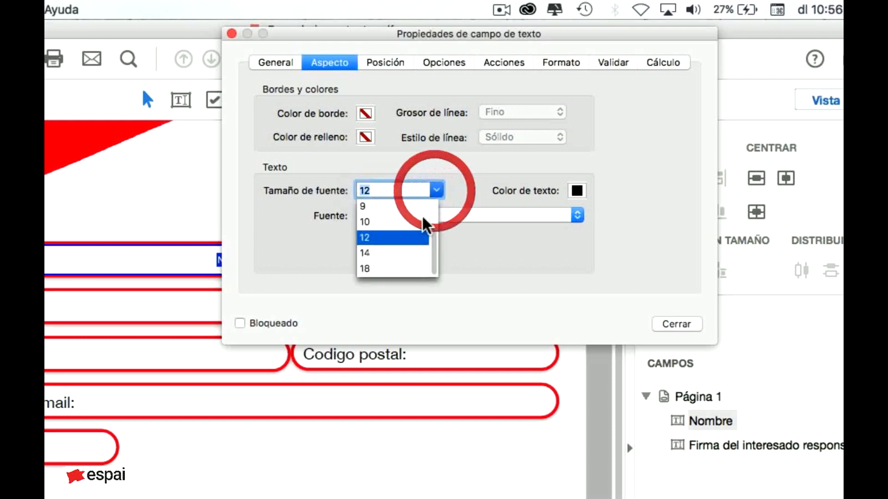
click(393, 222)
drag(471, 295, 582, 39)
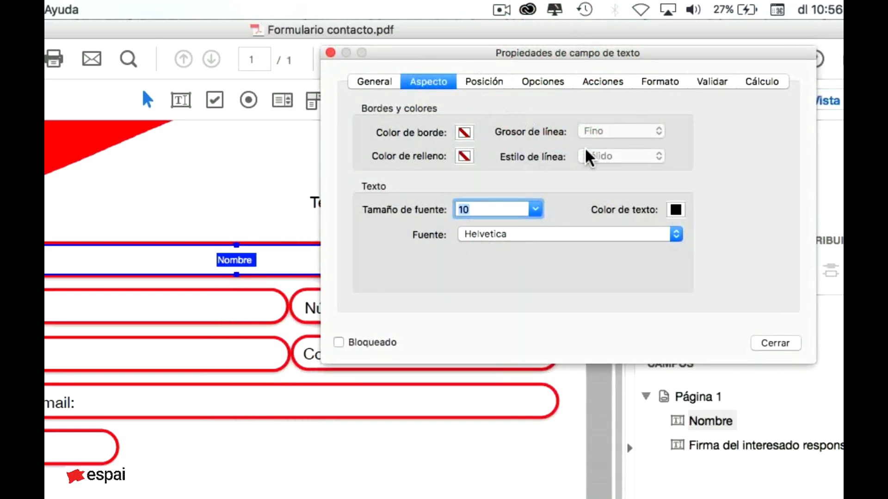
- Review the Nombre field's position, alignment, text options and available actions in its properties
click(484, 83)
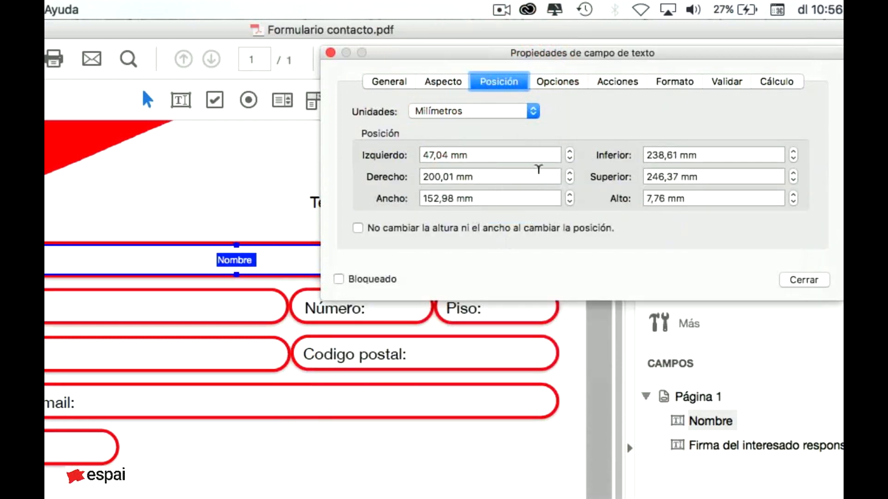
drag(685, 56, 703, 37)
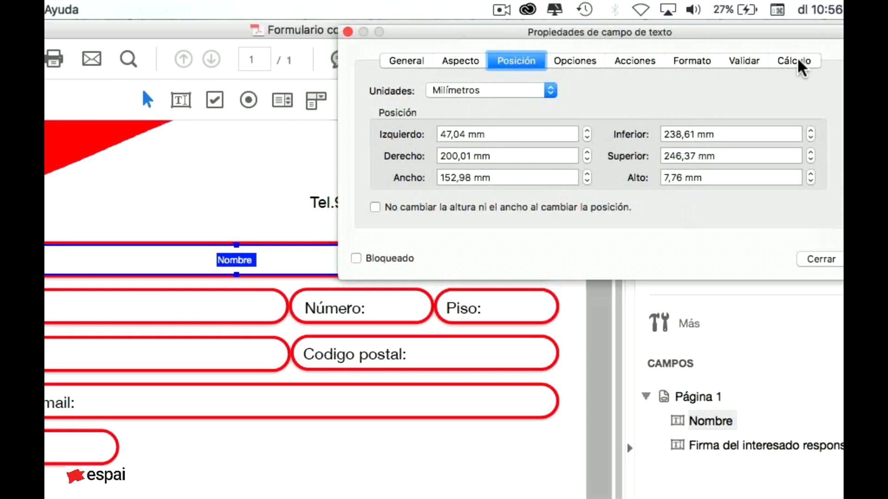
click(582, 64)
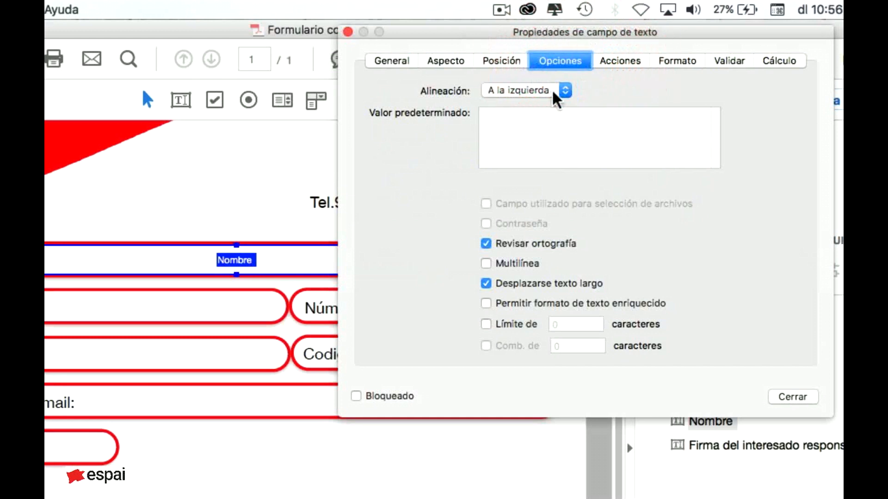
click(550, 90)
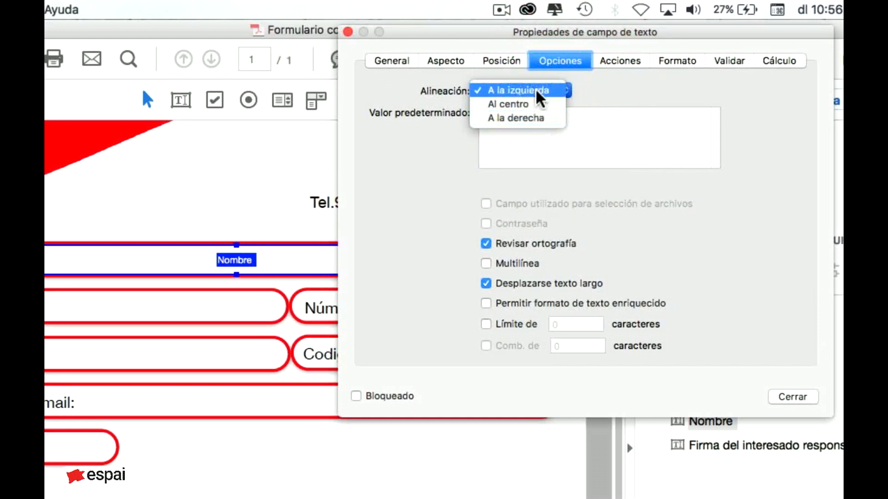
click(425, 238)
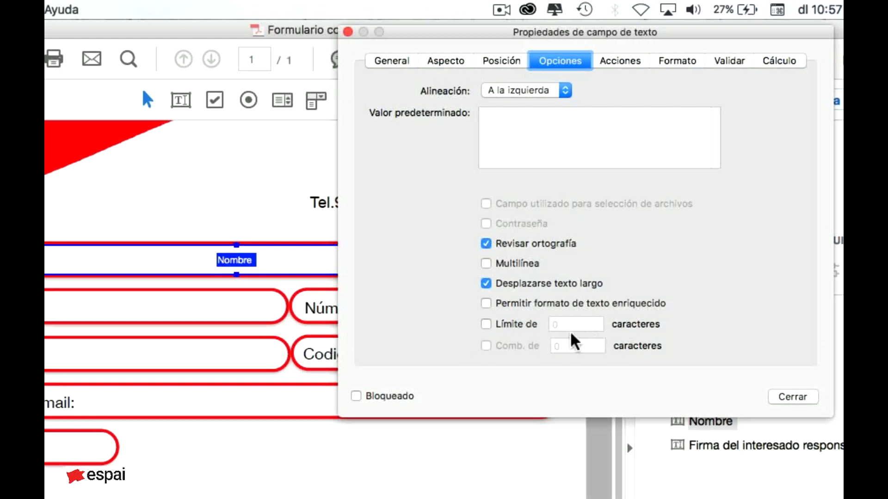
click(634, 62)
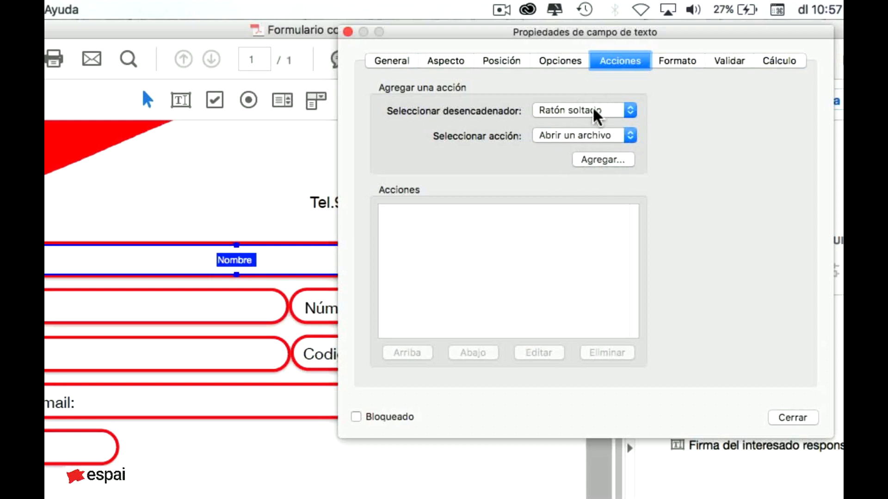
- Set the Nombre field's format category to Numérica and review its separator styles and currency symbols
click(683, 63)
click(633, 88)
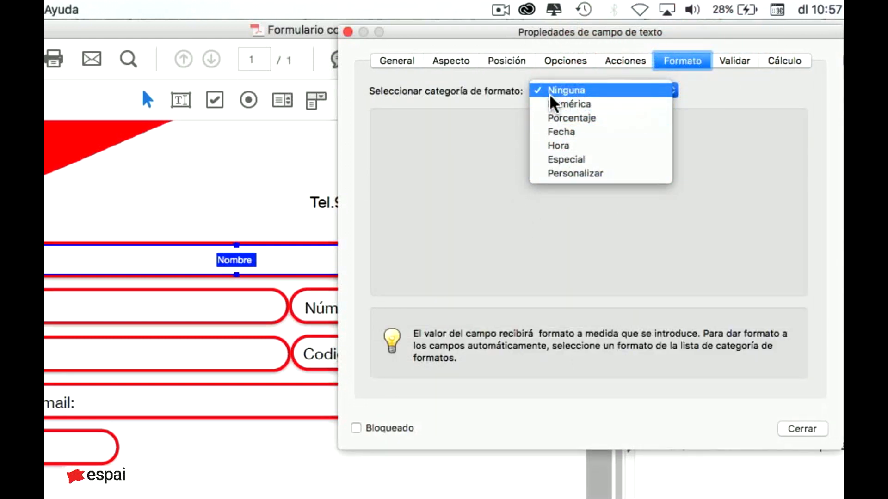
click(603, 101)
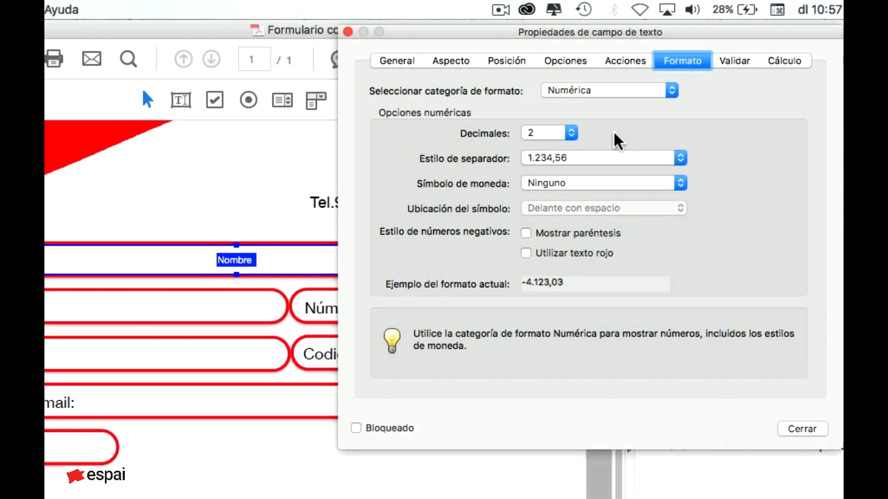
click(680, 158)
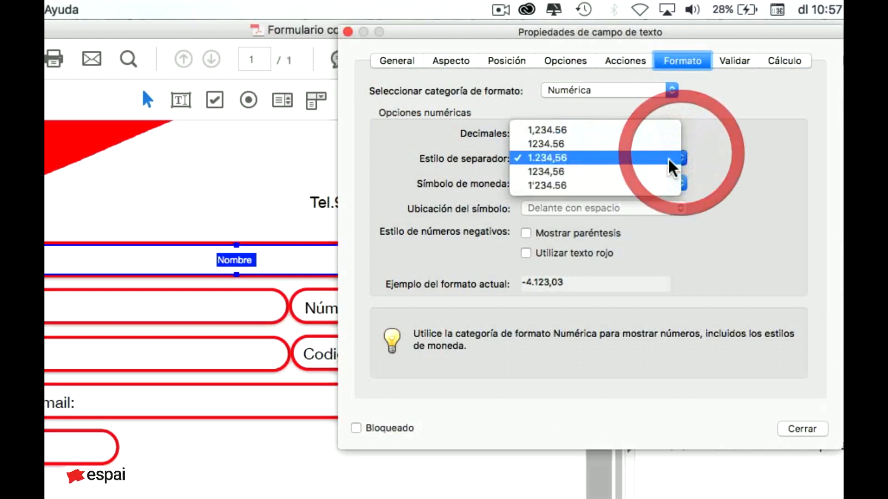
click(752, 153)
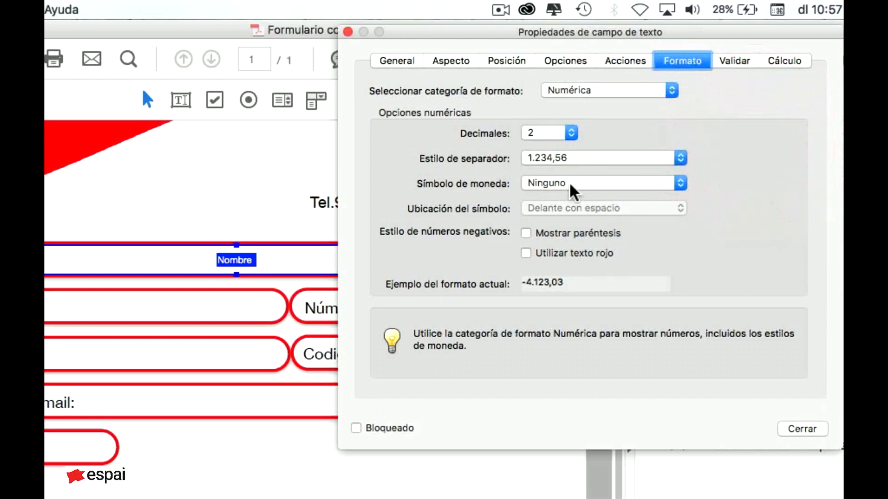
click(675, 179)
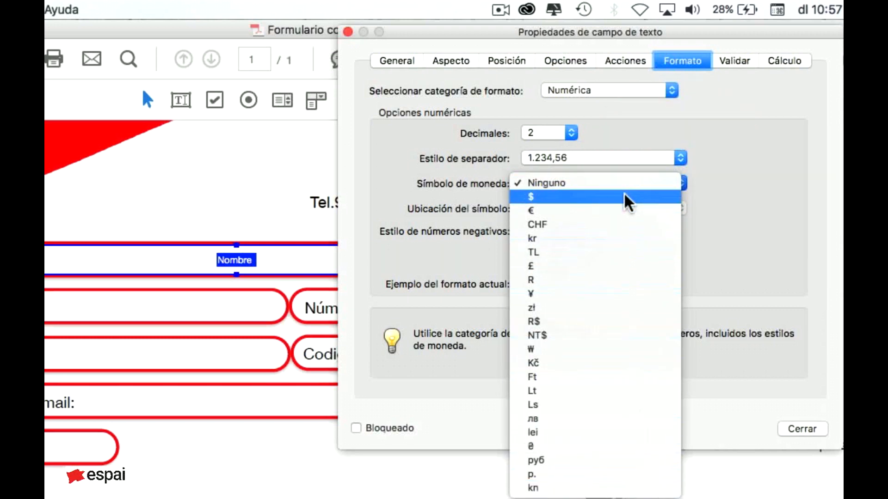
click(759, 254)
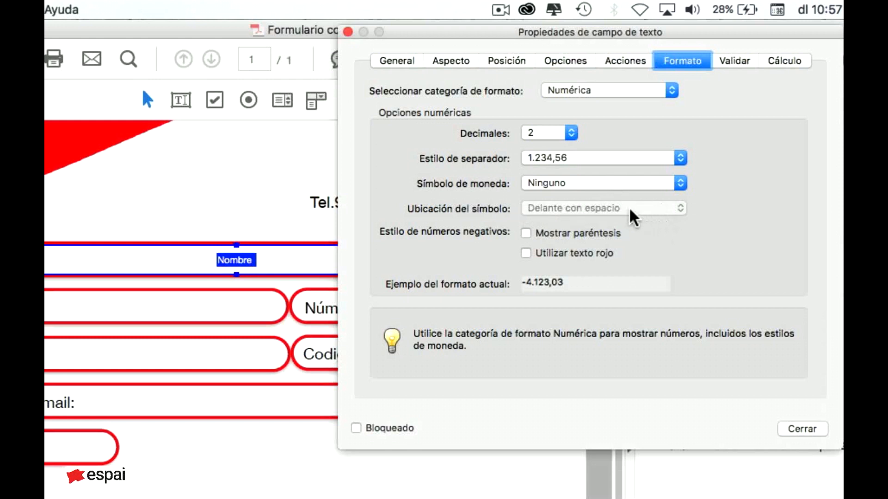
- Change the Nombre field's format category to Porcentaje and examine its options and format example
click(620, 88)
click(638, 104)
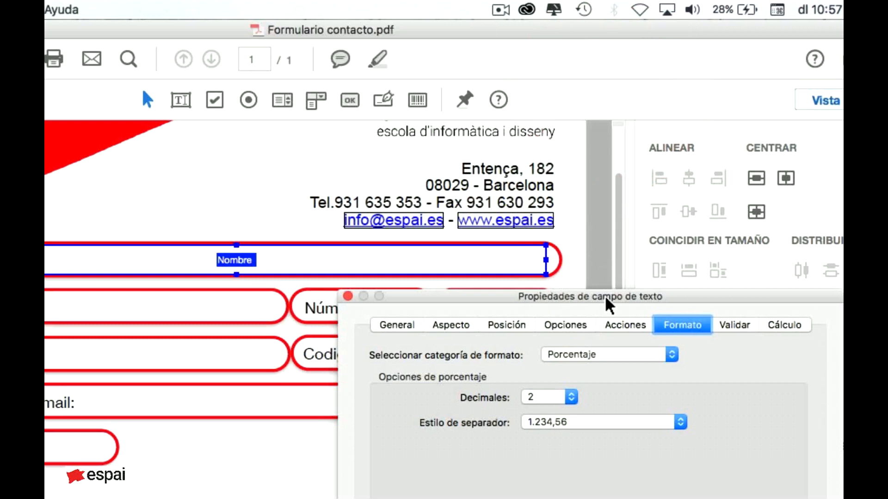
drag(604, 295, 602, 95)
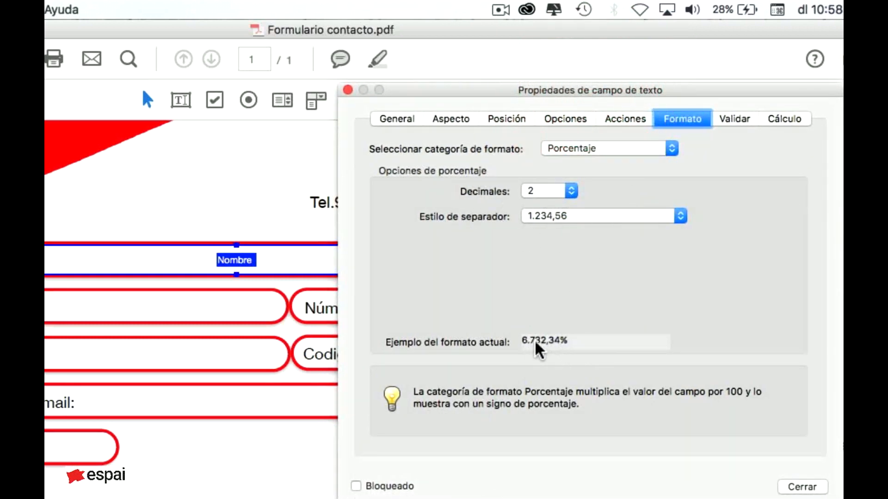
- Change the Nombre field's format category to Fecha and look through the available date formats
click(623, 145)
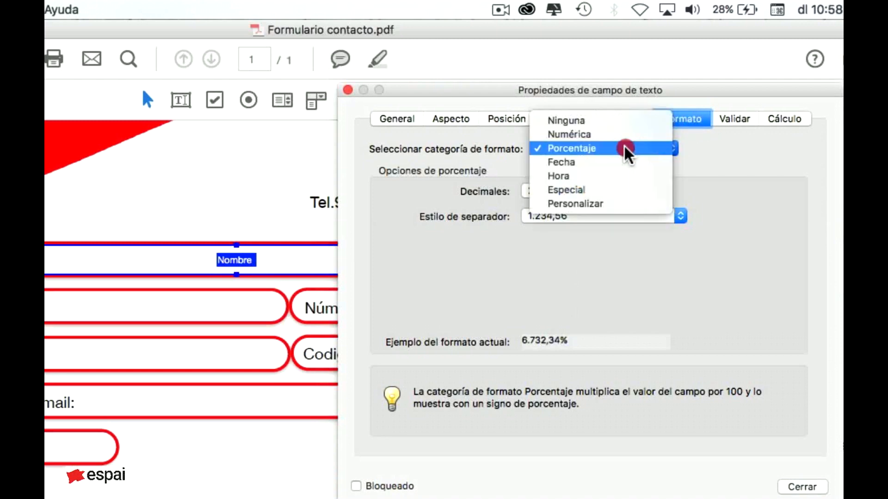
click(625, 162)
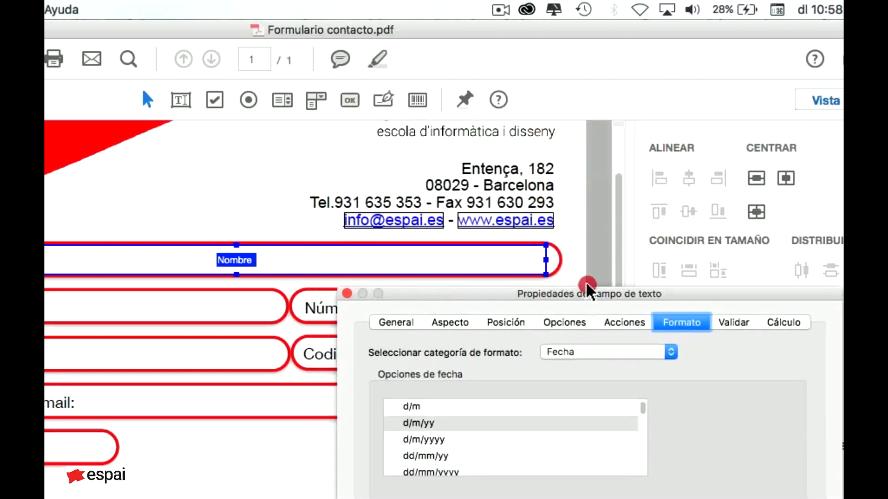
drag(584, 292, 595, 63)
drag(669, 164, 693, 139)
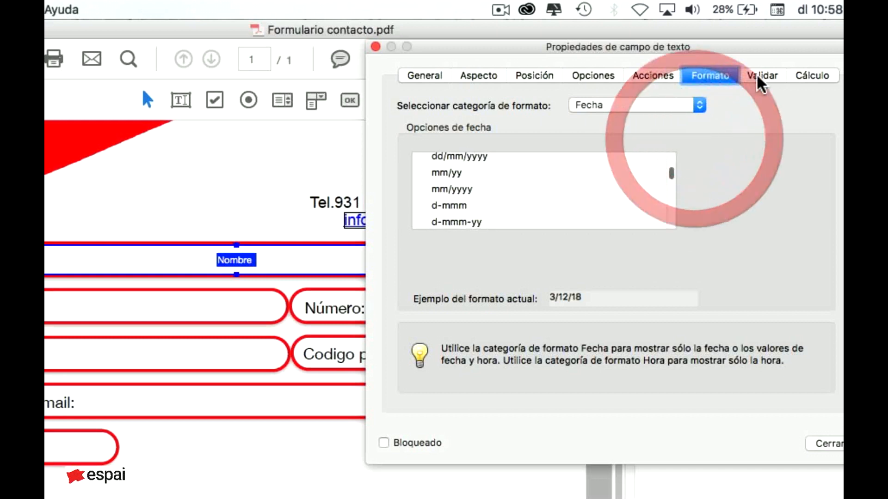
click(748, 152)
- Change the Nombre field's format category to Hora and choose the Personalizar time format
click(693, 105)
click(681, 121)
drag(670, 176, 661, 204)
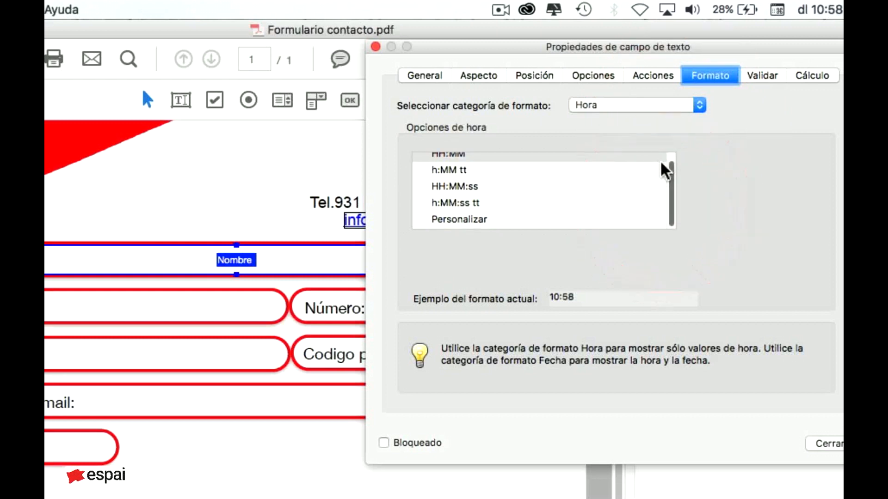
click(476, 219)
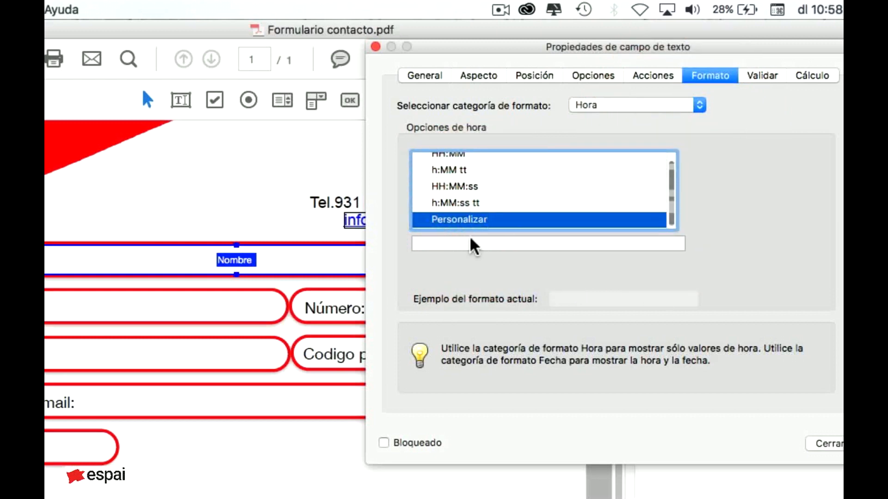
- Change the Nombre field's format category to Especial and look through its options down to Máscara arbitraria
click(651, 101)
click(652, 120)
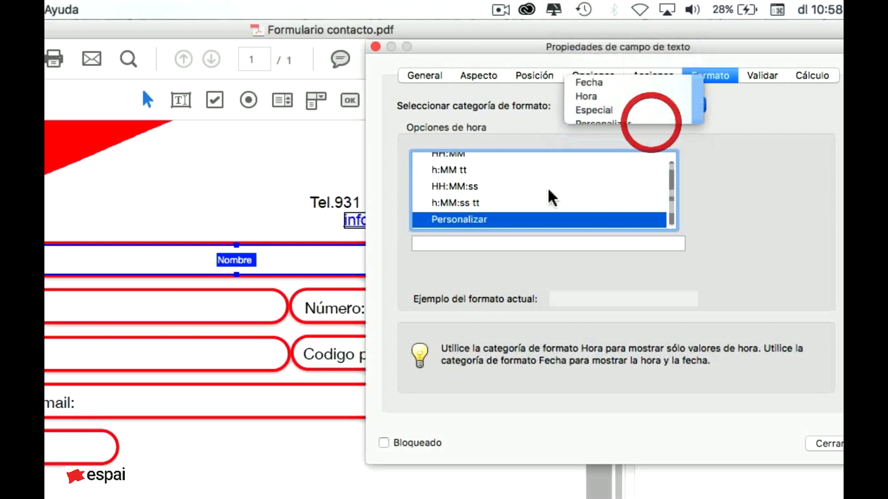
mouse_move(672, 173)
mouse_down()
mouse_move(670, 192)
mouse_move(674, 159)
mouse_up()
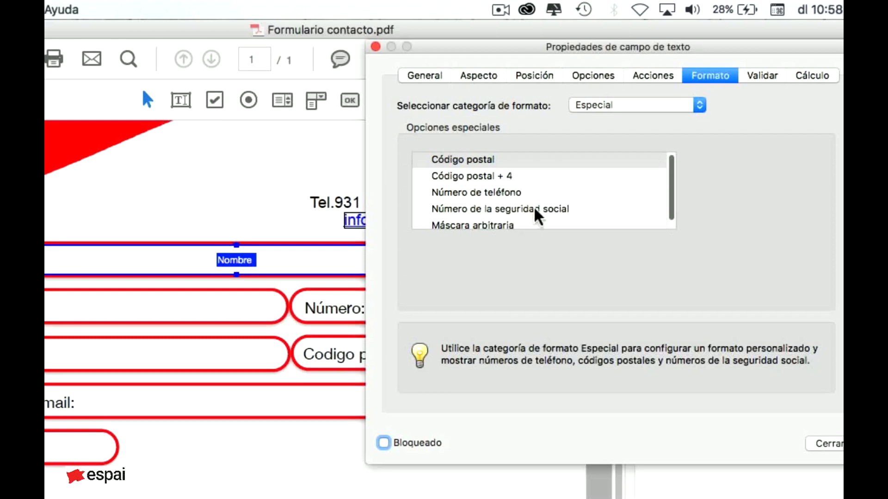
drag(669, 186, 556, 221)
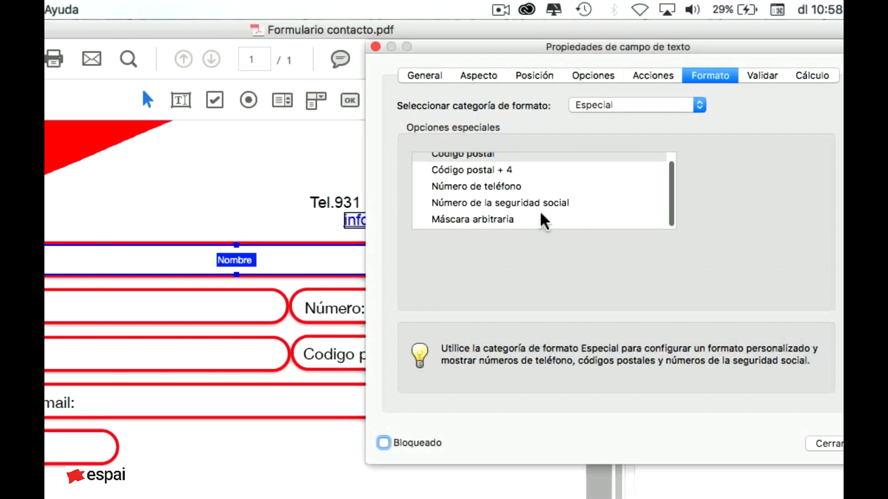
- Set the Nombre field's format category to Personalizar and its validation to run a custom validation script
click(688, 104)
click(684, 117)
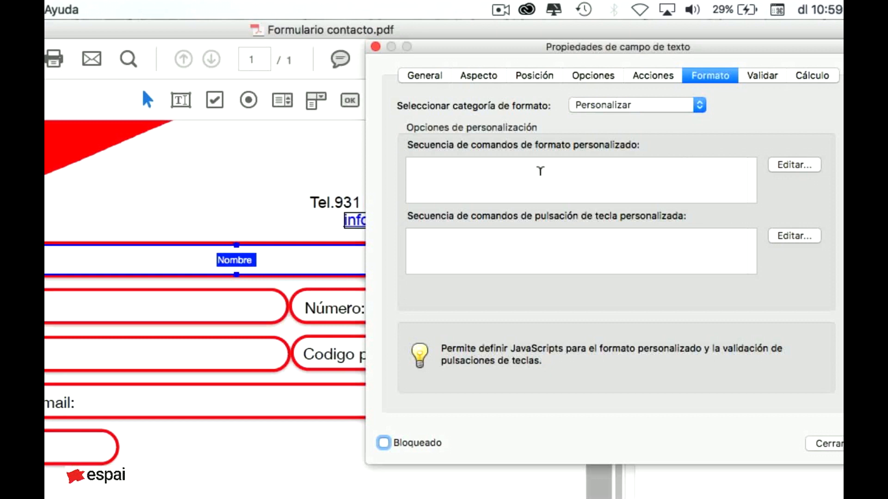
click(763, 75)
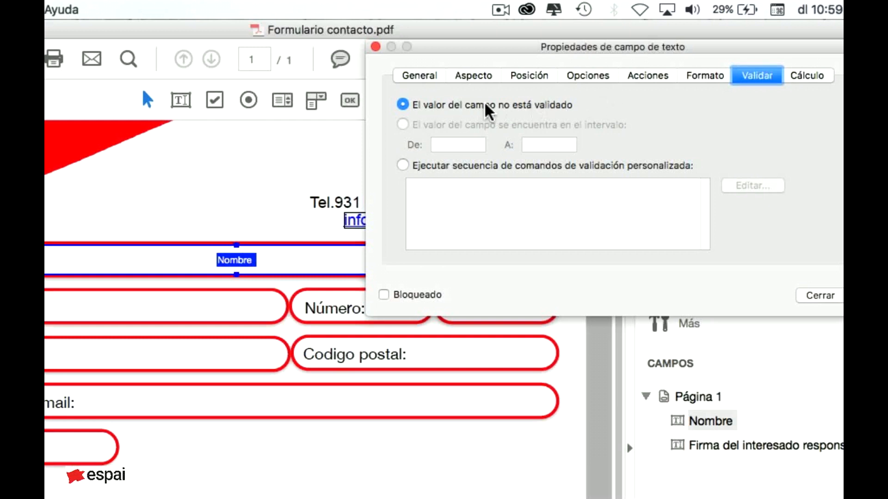
click(421, 165)
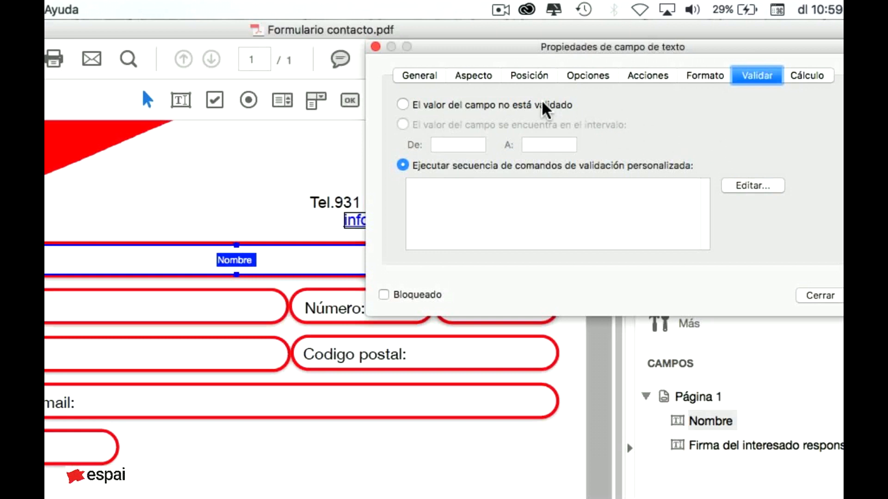
- Set the Nombre field's calculation to the suma (+) of chosen fields, recheck its options and close the properties
click(819, 78)
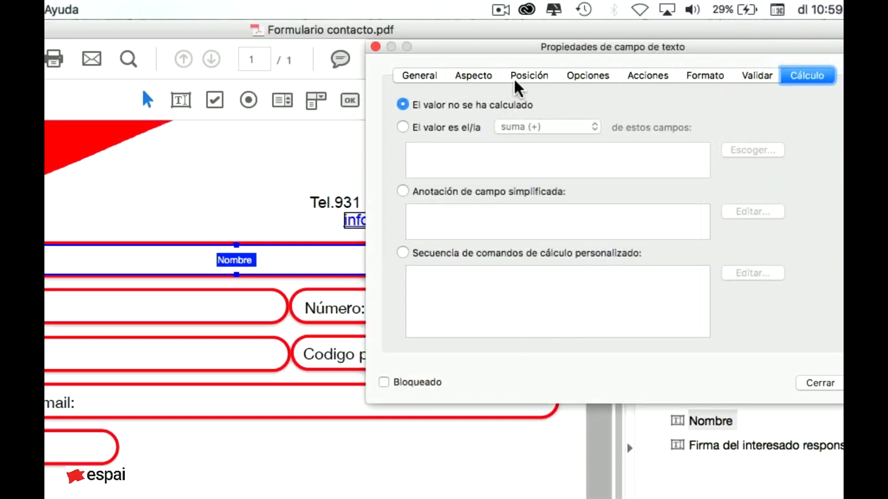
click(434, 128)
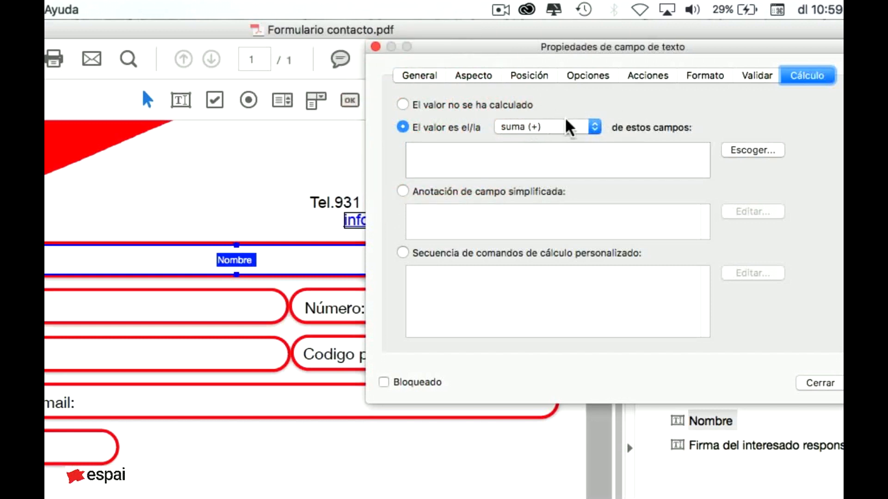
click(593, 132)
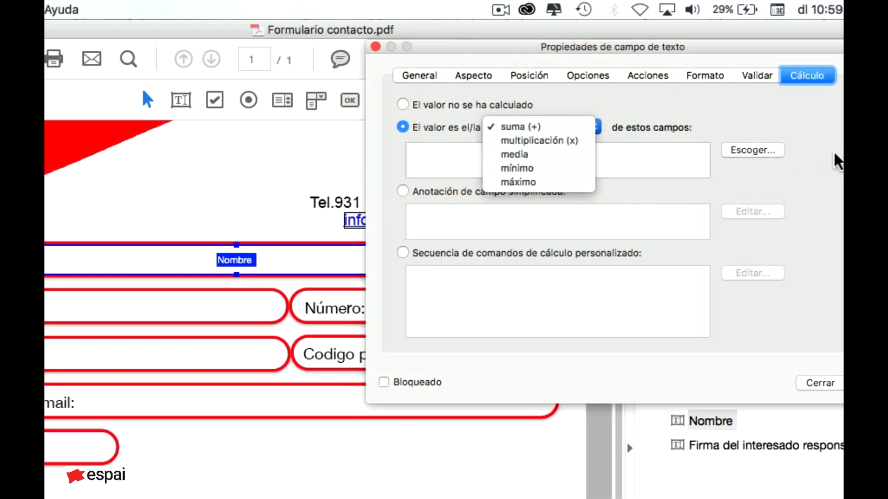
click(824, 133)
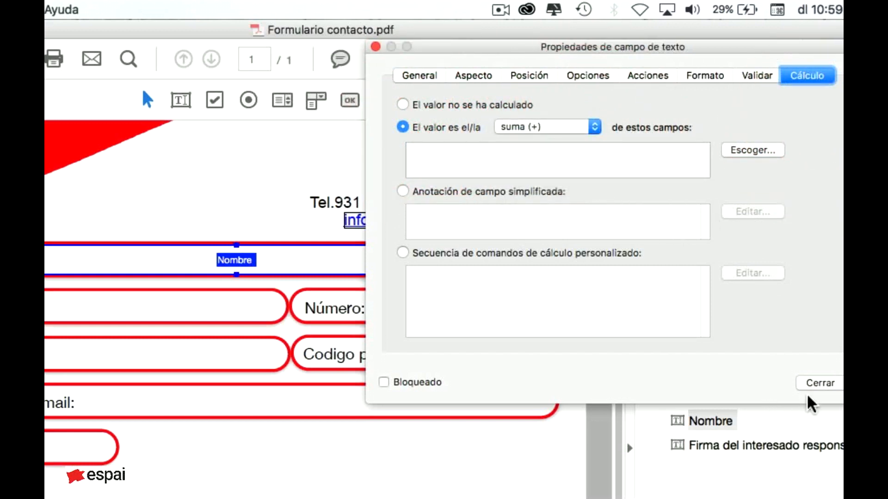
click(532, 76)
click(601, 76)
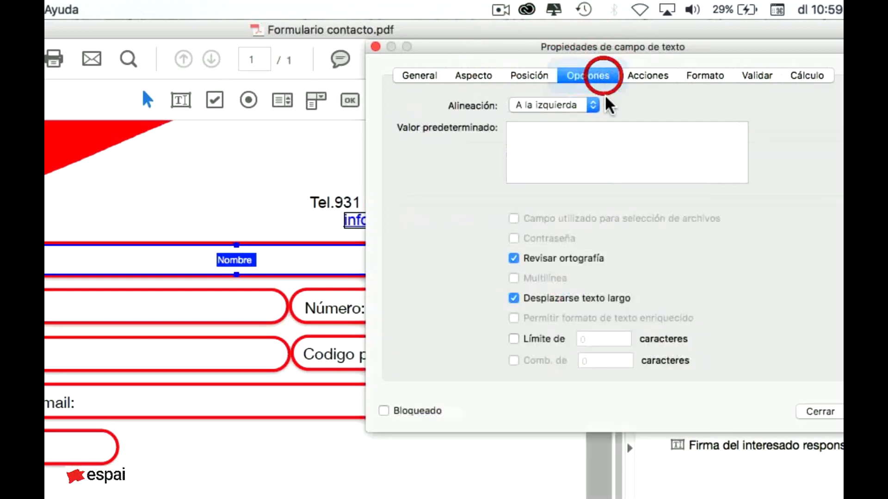
click(827, 412)
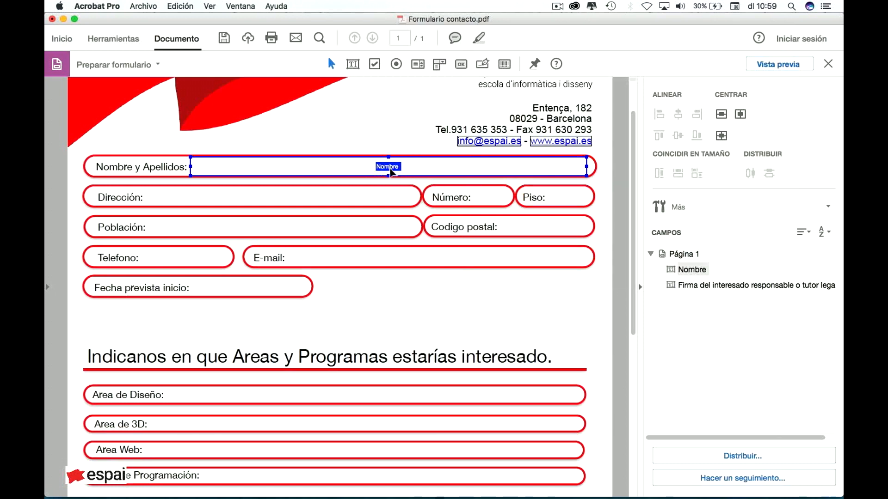
- Create multiple copies of the Nombre field, copying it downward 2 times and nudging the set down
right_click(391, 171)
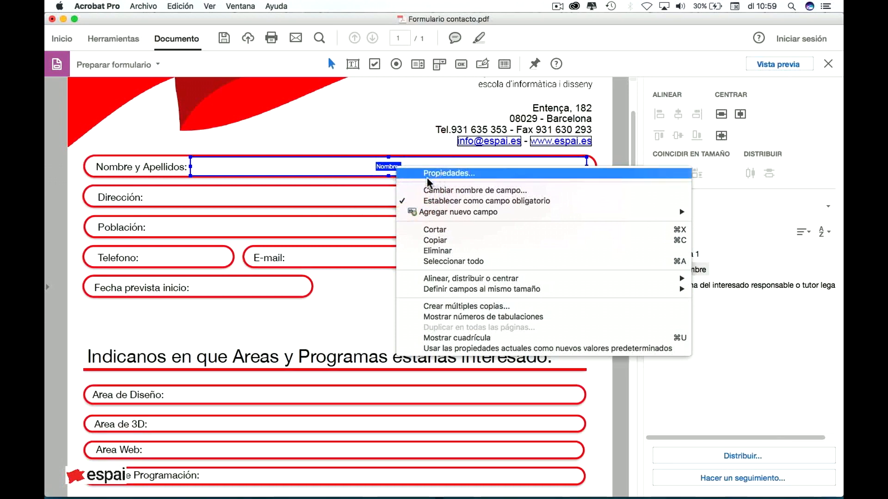
click(465, 306)
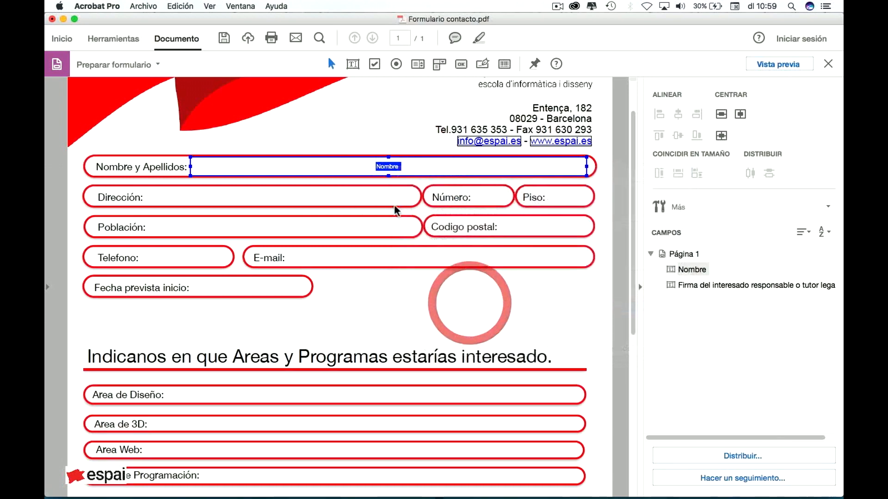
drag(449, 151, 638, 24)
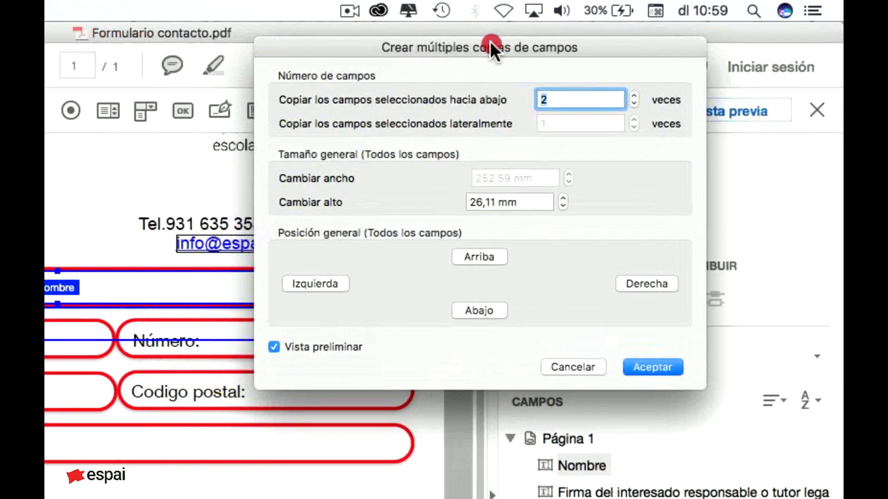
drag(489, 40, 491, 41)
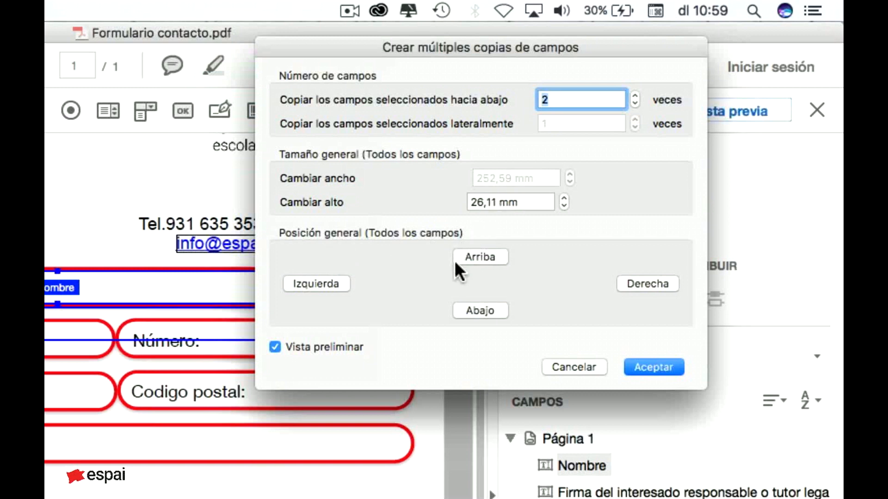
click(485, 309)
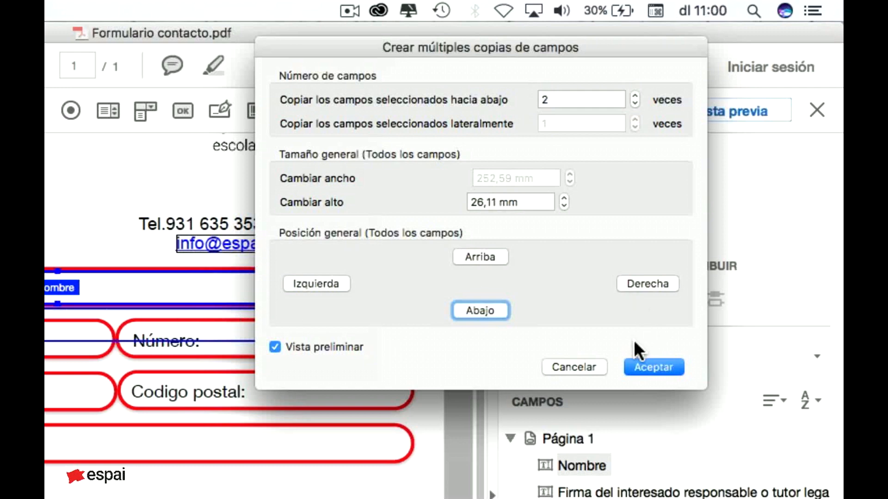
click(647, 366)
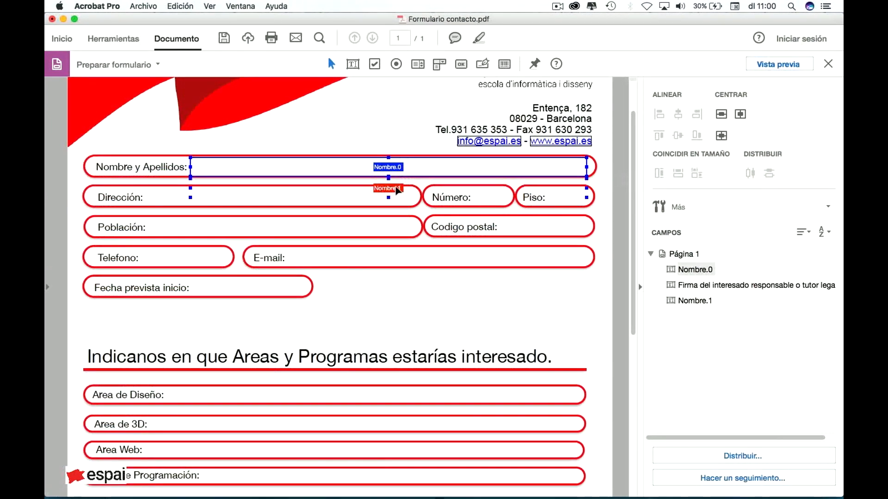
- Move the lower copy of the field into the Dirección box, resize it to fit, and check its option properties
click(396, 191)
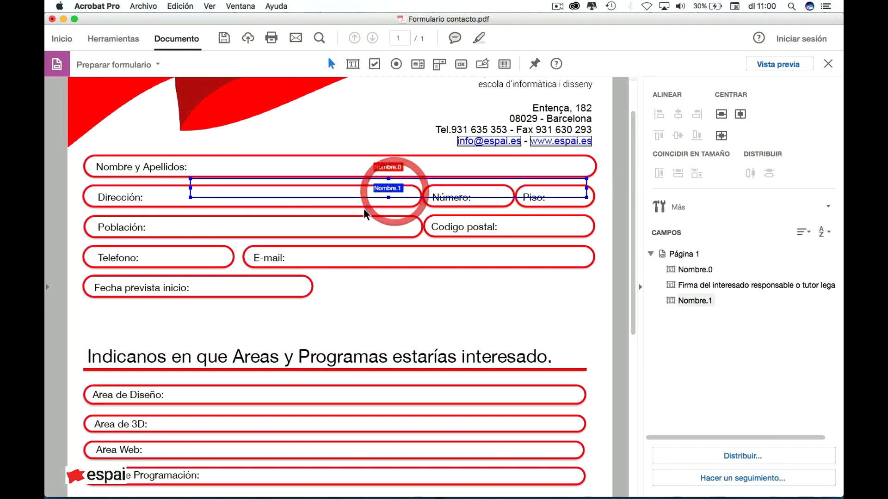
drag(389, 193, 348, 200)
drag(542, 197, 410, 192)
double_click(321, 197)
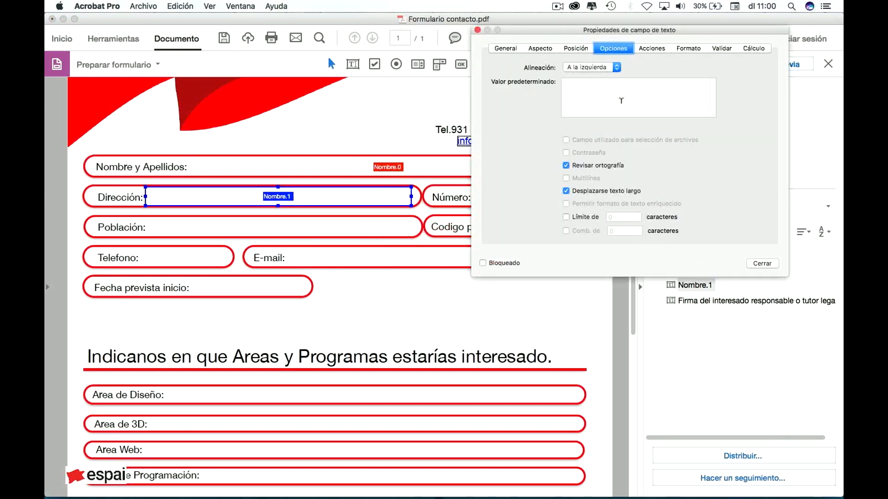
click(762, 263)
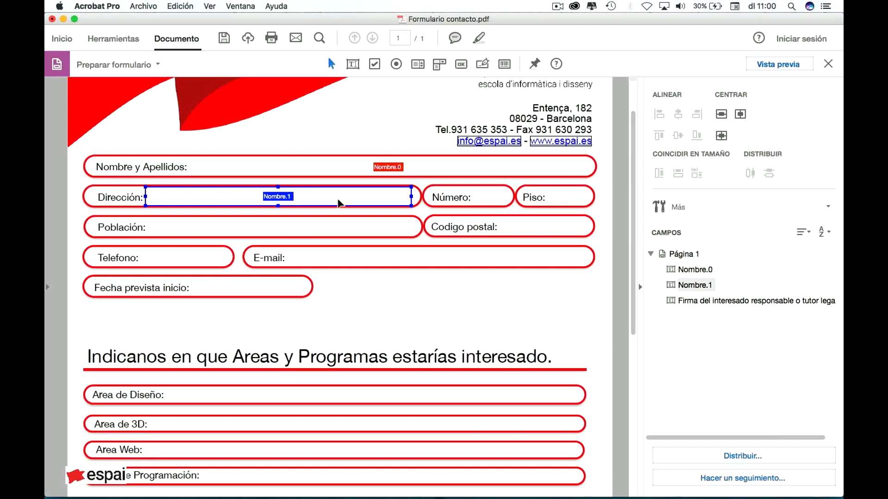
- Duplicate the Dirección box's field into the Número box and narrow it to fit beside the label
drag(331, 202, 424, 194)
drag(240, 196, 472, 197)
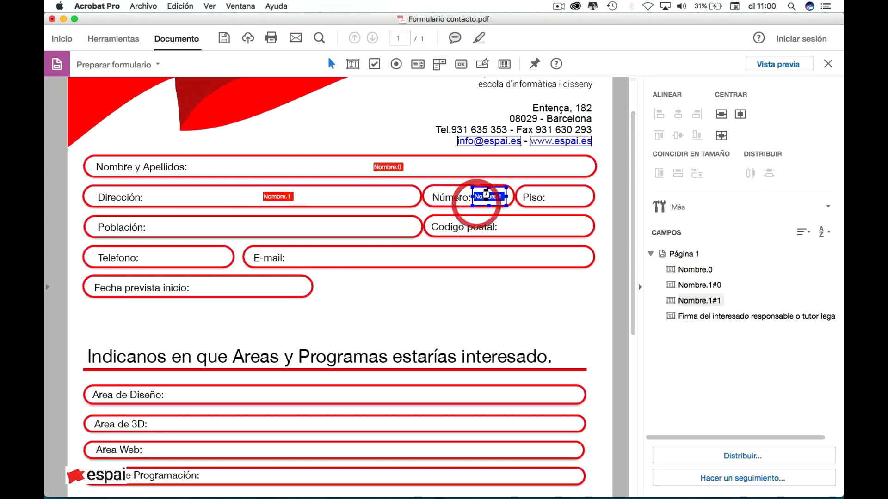
click(278, 189)
- Try to rename the field beside Nombre y Apellidos by removing the number from its name
click(389, 167)
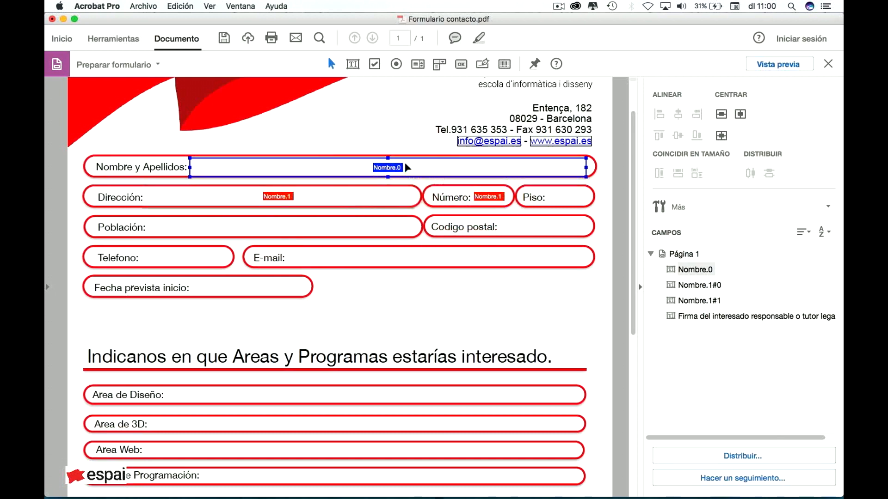
key(super+c)
click(532, 180)
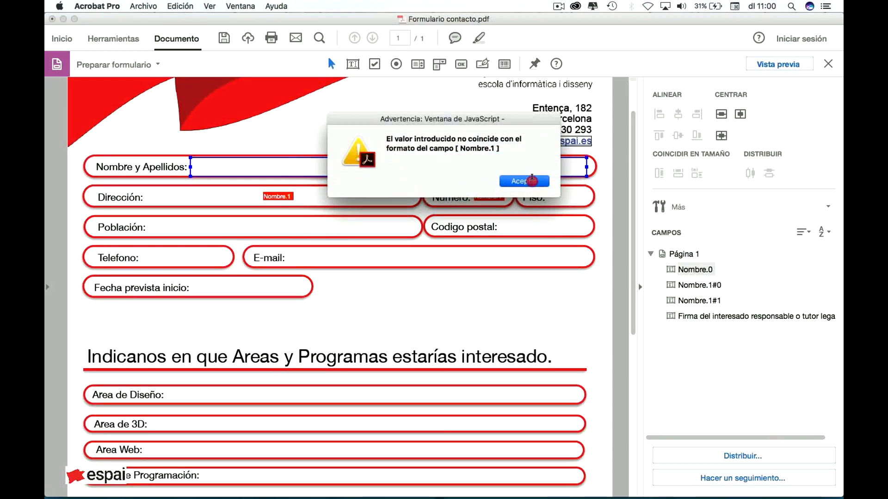
click(525, 180)
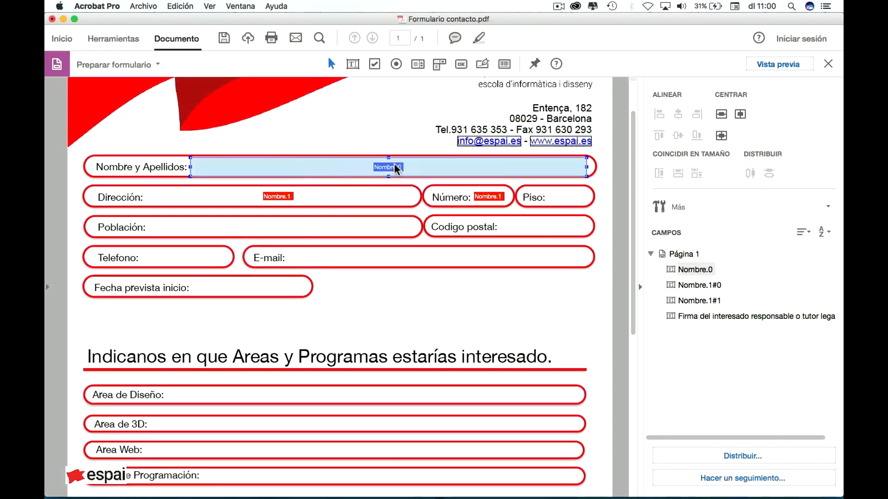
double_click(396, 169)
click(510, 208)
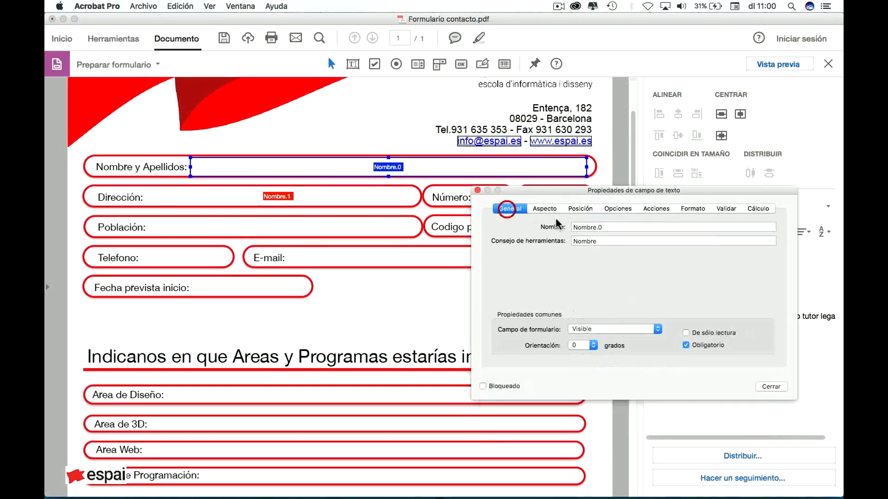
click(602, 227)
key(BackSpace)
click(771, 387)
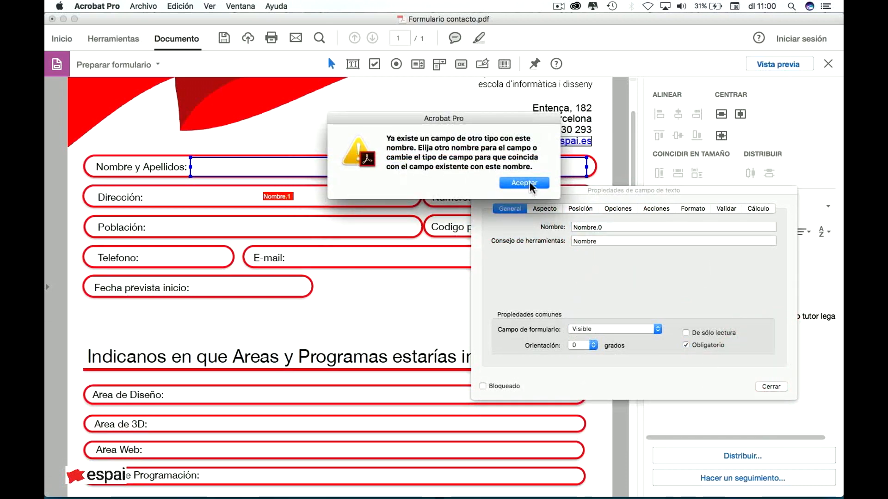
click(529, 182)
- Rename the field in the Dirección box as Dirección and set its tooltip to Direccion
double_click(306, 198)
drag(609, 226, 536, 212)
text(Dirección)
key(Tab)
text(D)
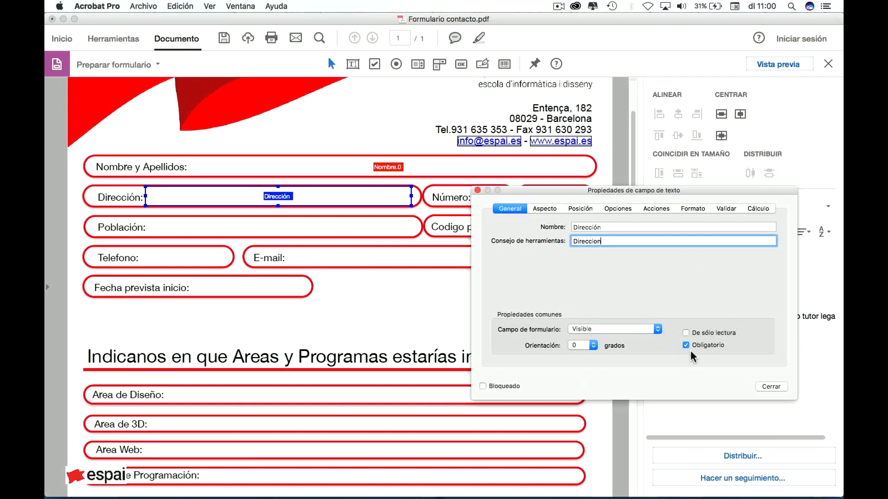
click(779, 385)
- Retry renaming the Nombre.0 field as Nombre and close its properties
double_click(405, 167)
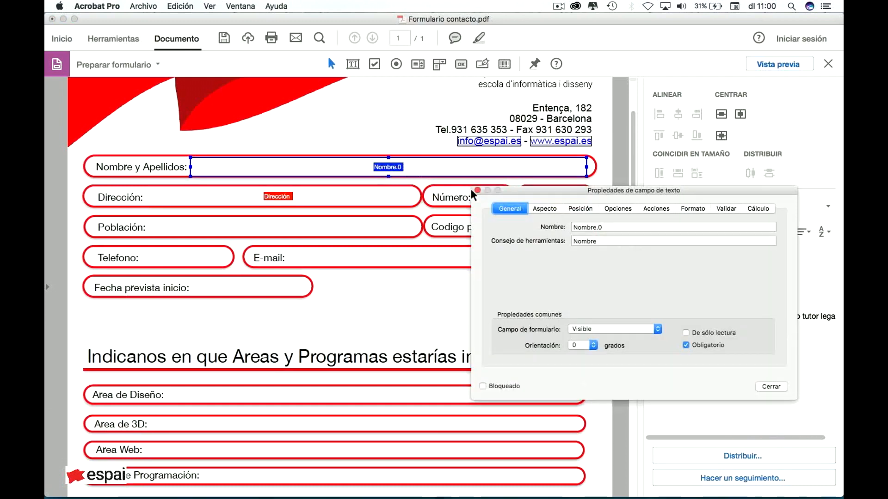
click(608, 227)
key(BackSpace)
key(BackSpace)
key(Return)
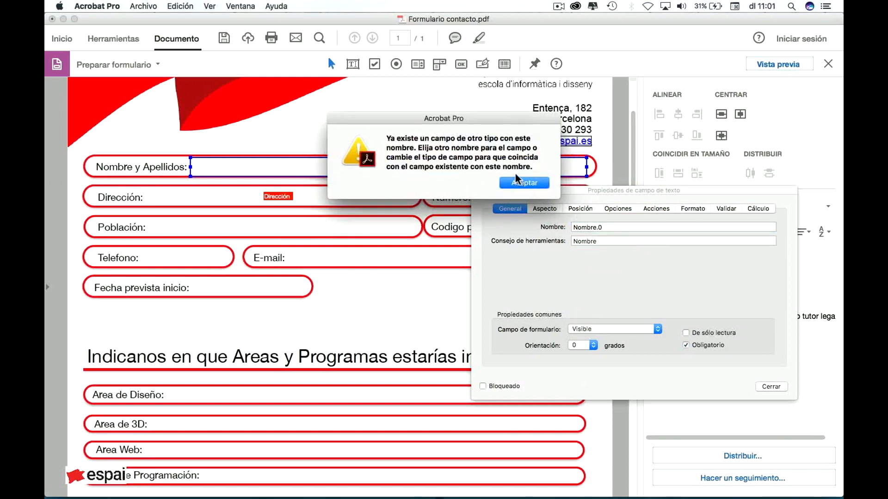
click(523, 182)
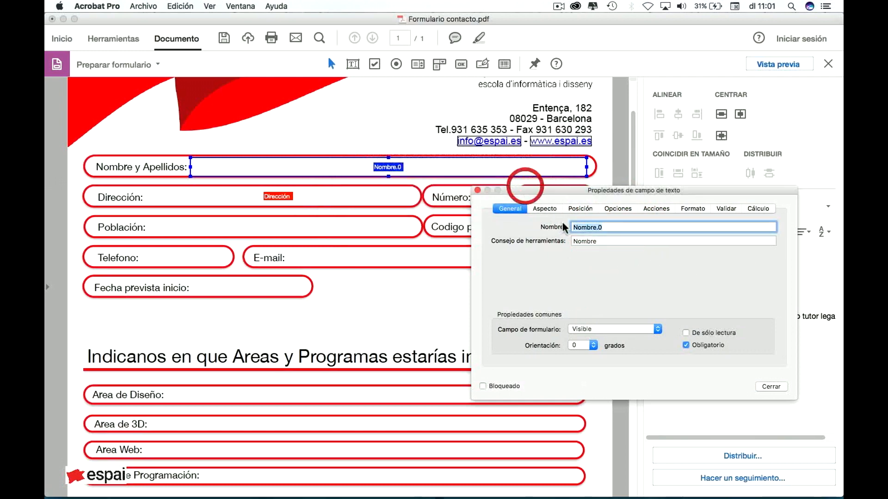
click(770, 386)
- Rename the field in the Número box as Numero and set its tooltip to Numero
double_click(489, 198)
click(592, 256)
text(N)
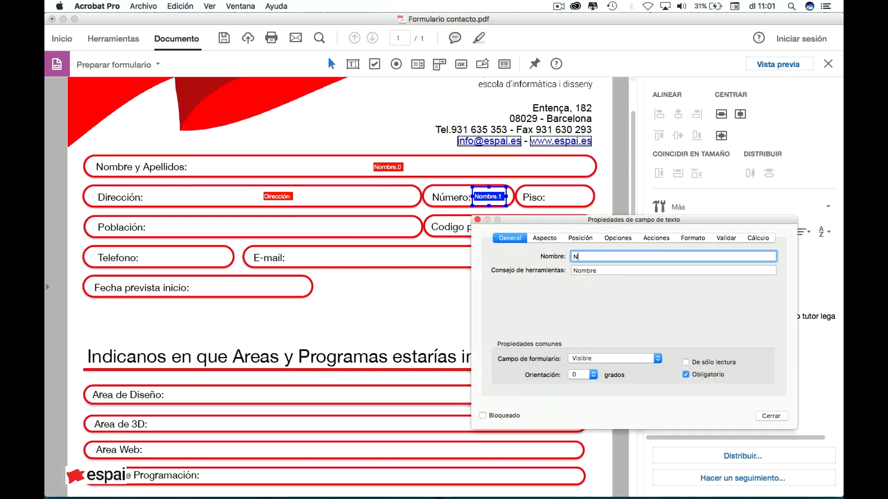
text(umero)
key(Tab)
text(Nu)
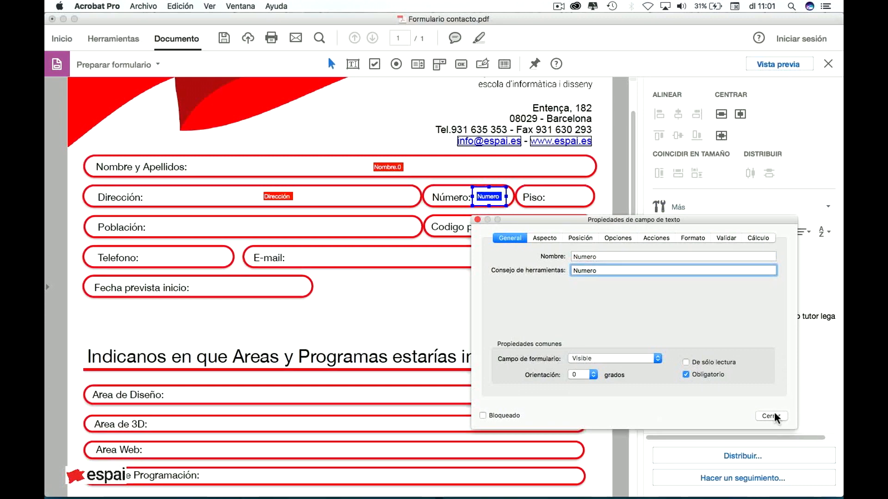
click(772, 416)
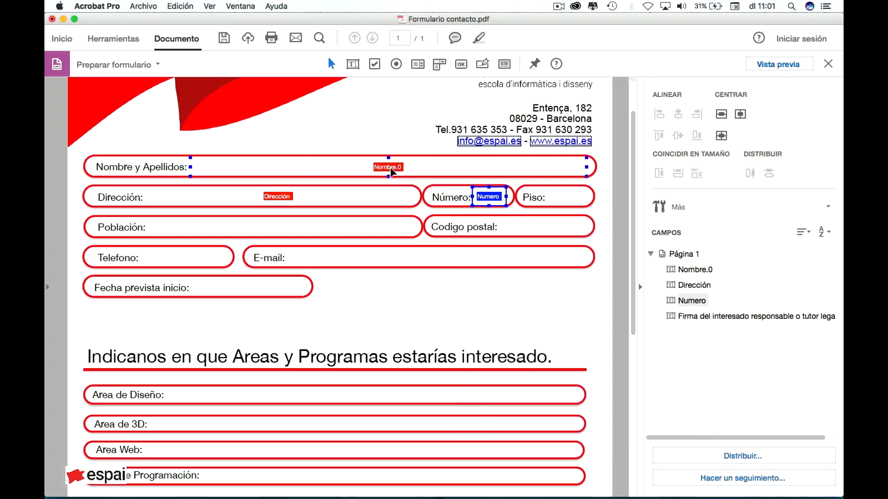
- Rename the Nombre.0 field as Nombre and close its properties
double_click(411, 167)
click(618, 253)
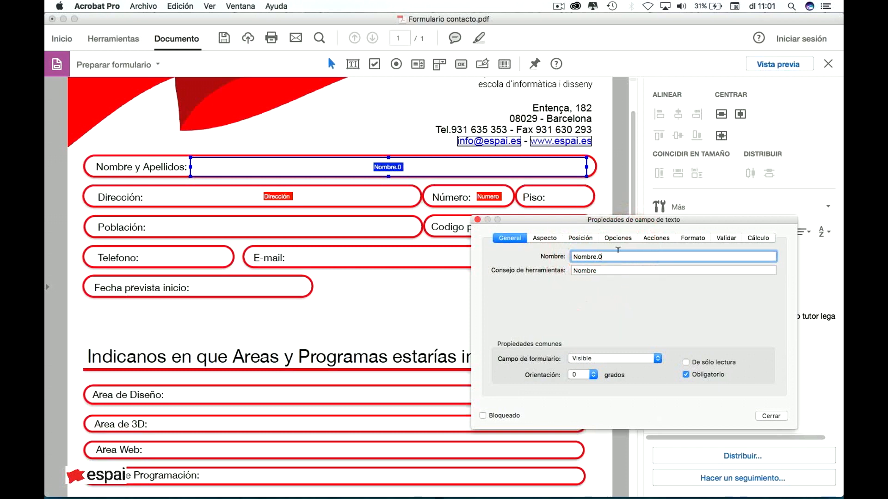
key(Return)
click(772, 416)
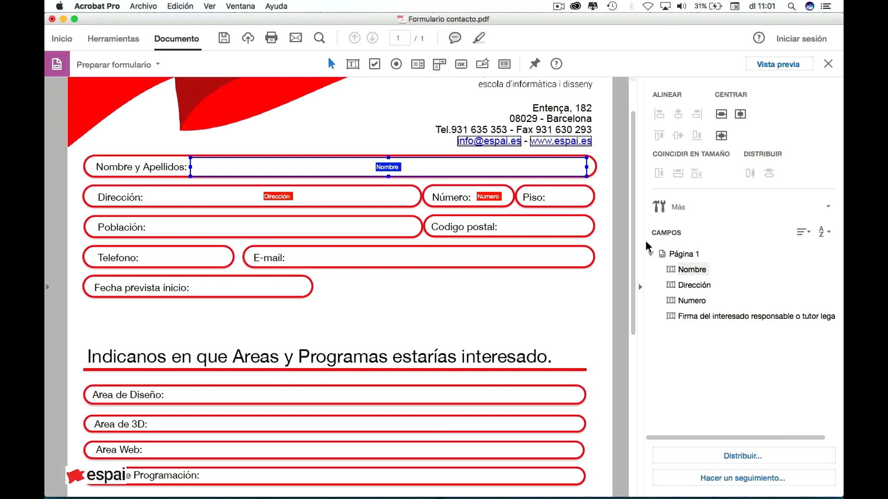
- Look through the commands available for the Nombre entry in the field list
click(696, 270)
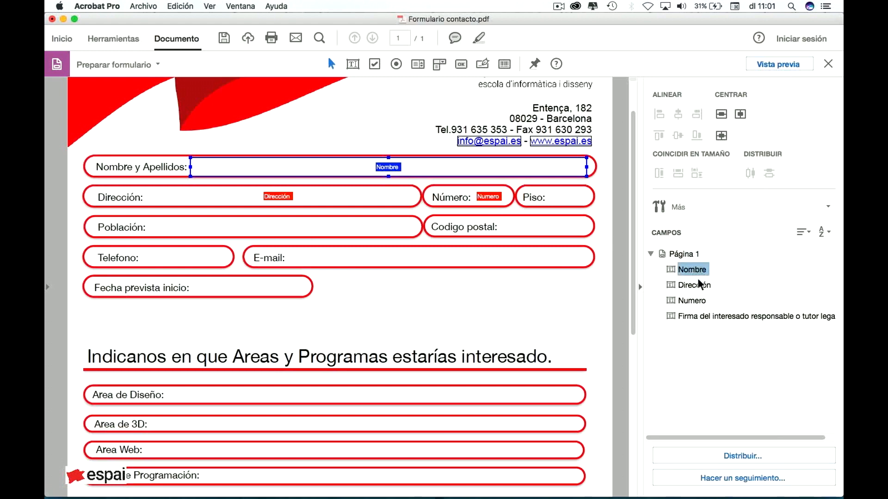
right_click(678, 272)
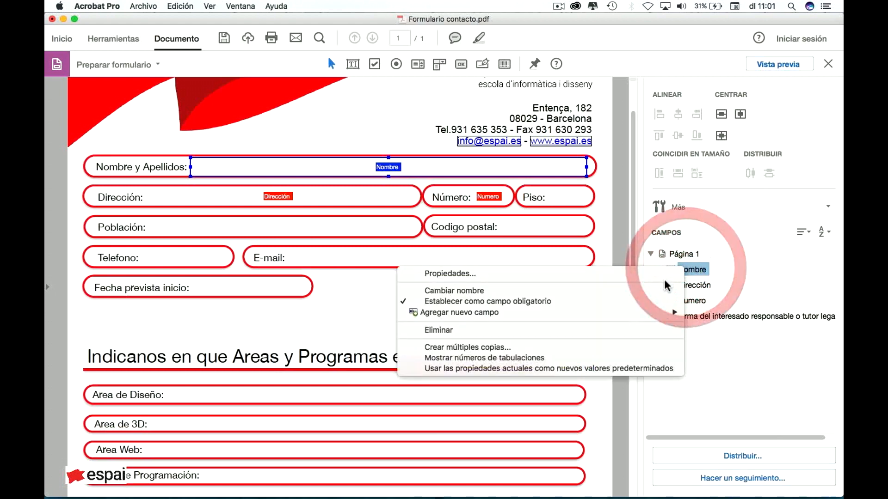
click(754, 365)
- Duplicate the Numero field into the Piso box
shift+click(493, 198)
click(494, 198)
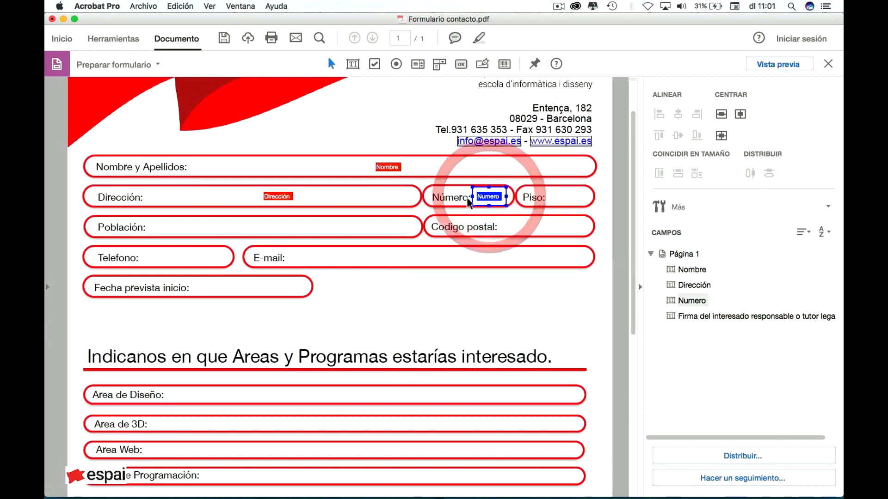
drag(510, 203, 572, 199)
- Rename the copied field in the Piso box as Piso and give it a matching tooltip
double_click(572, 199)
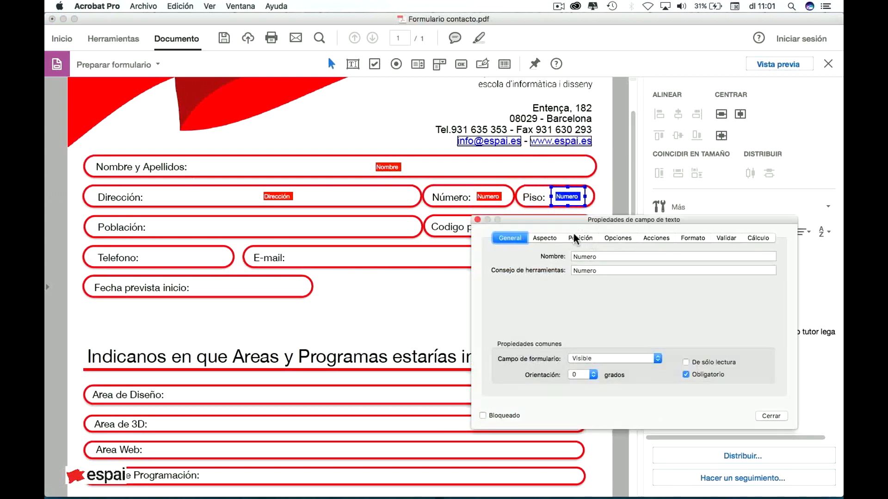
double_click(587, 256)
text(Piso)
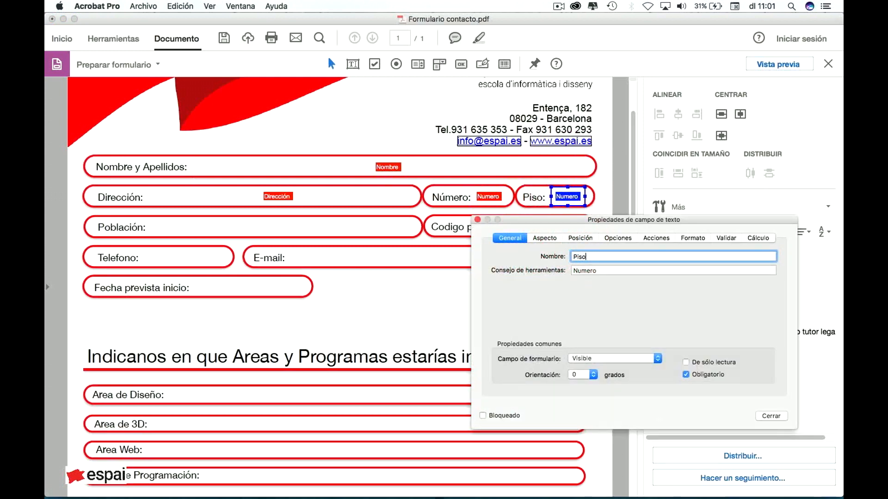
key(Tab)
text(Pi)
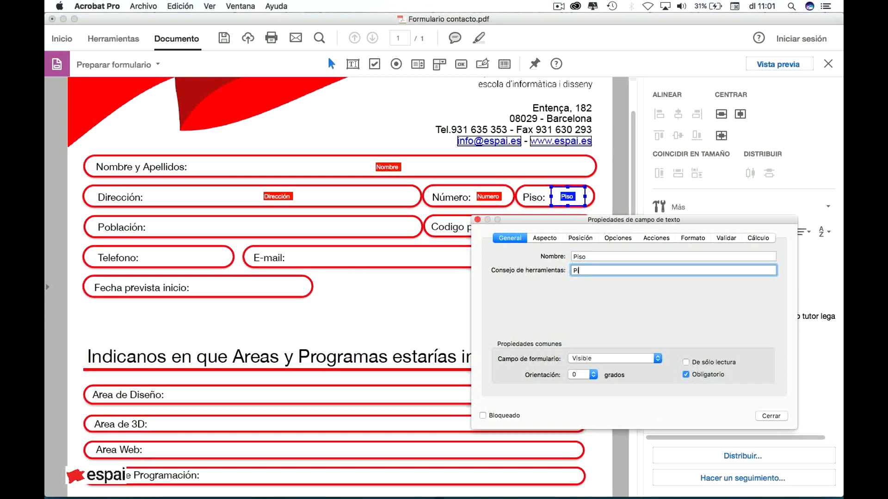
click(771, 416)
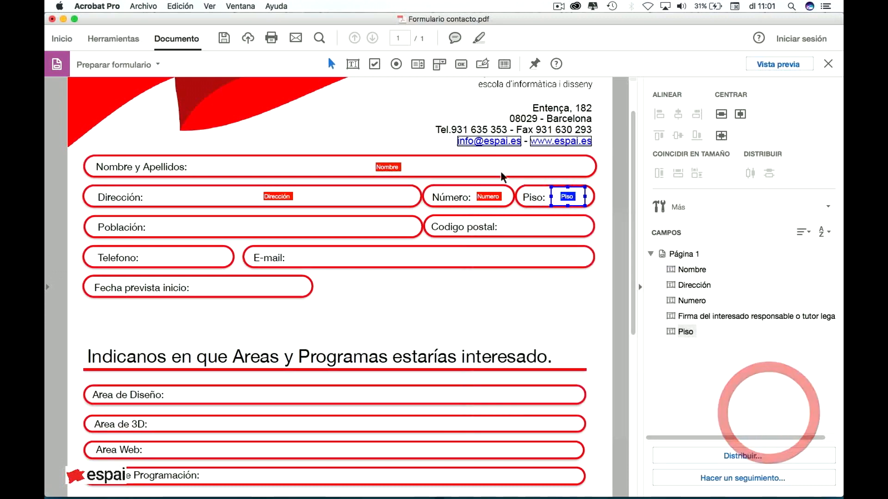
- Set the Numero field's format category to Numérica with 0 decimals
click(494, 198)
right_click(496, 195)
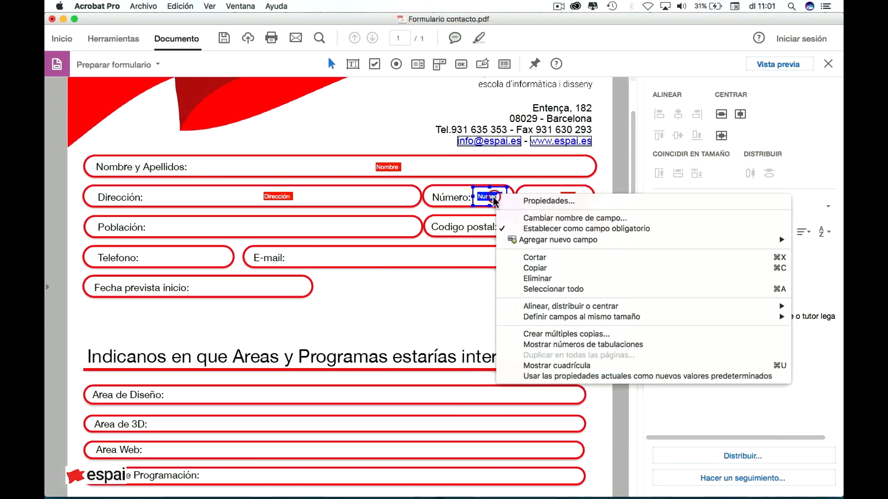
click(548, 202)
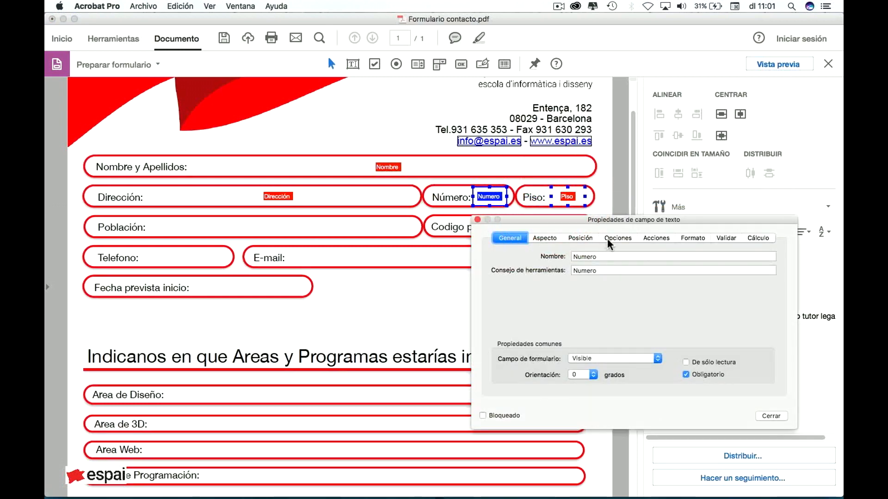
click(622, 238)
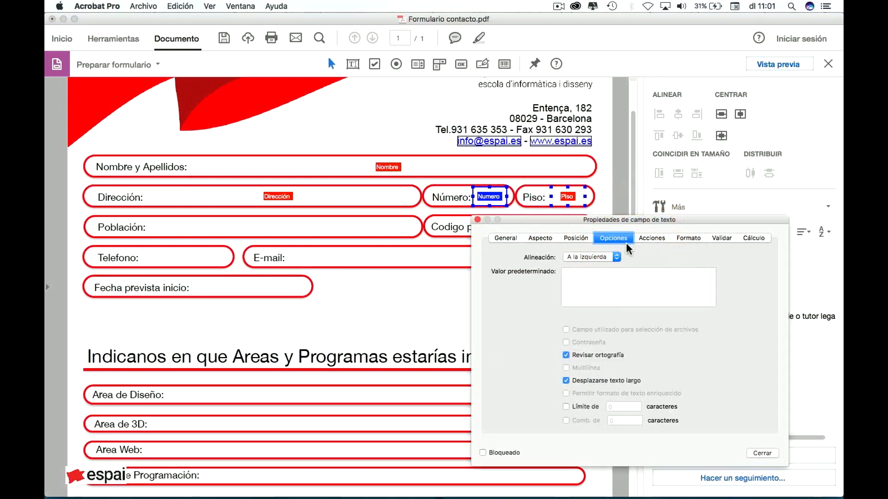
click(650, 239)
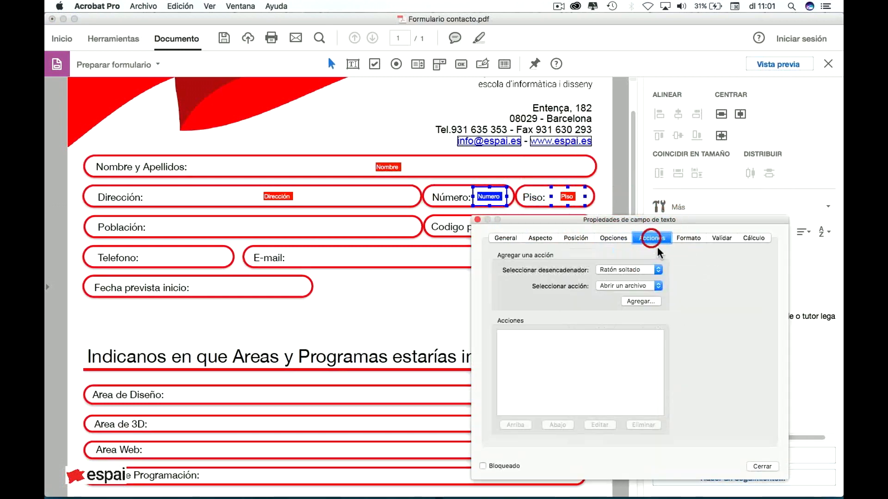
click(689, 239)
click(631, 256)
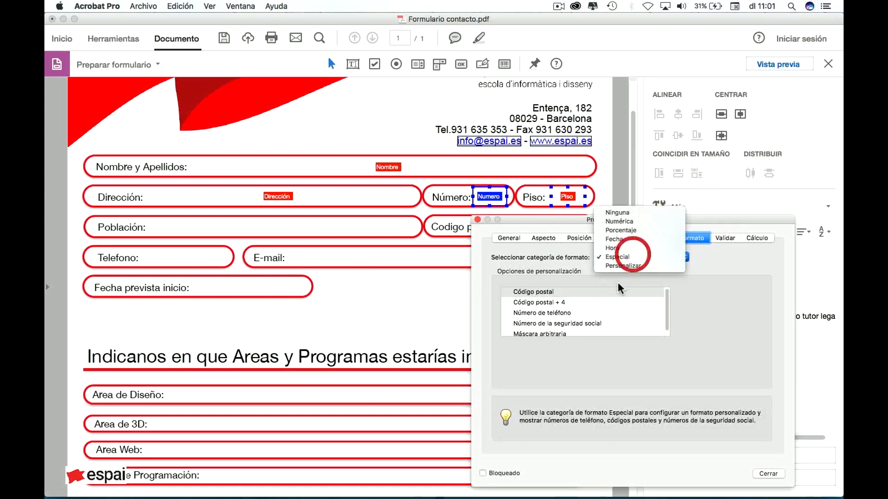
click(623, 221)
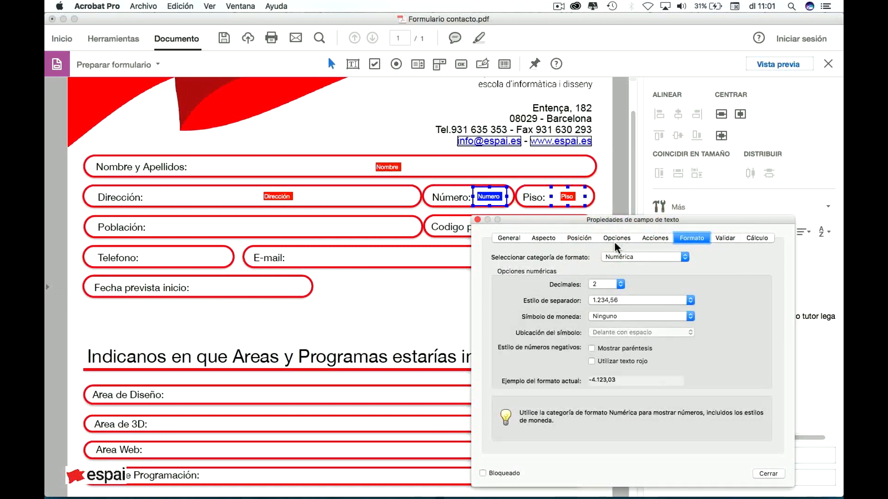
click(619, 283)
click(602, 267)
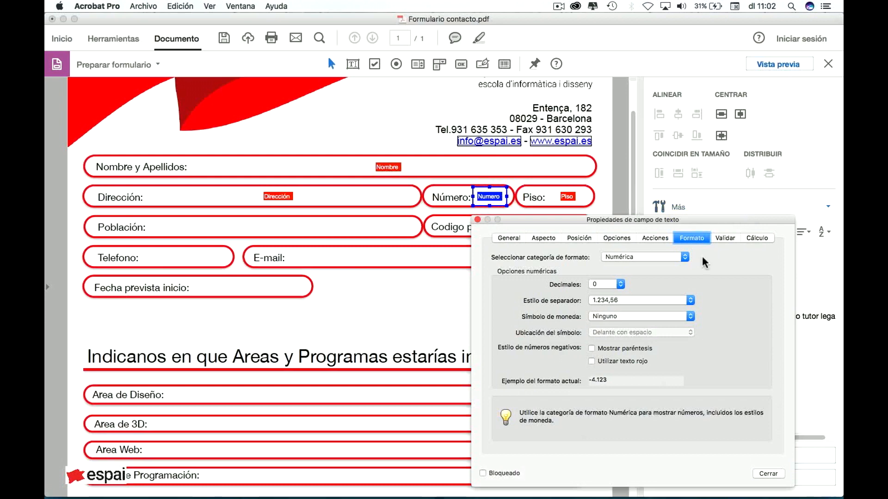
- Limit the Numero field to 3 characters and close its properties
drag(722, 219, 727, 60)
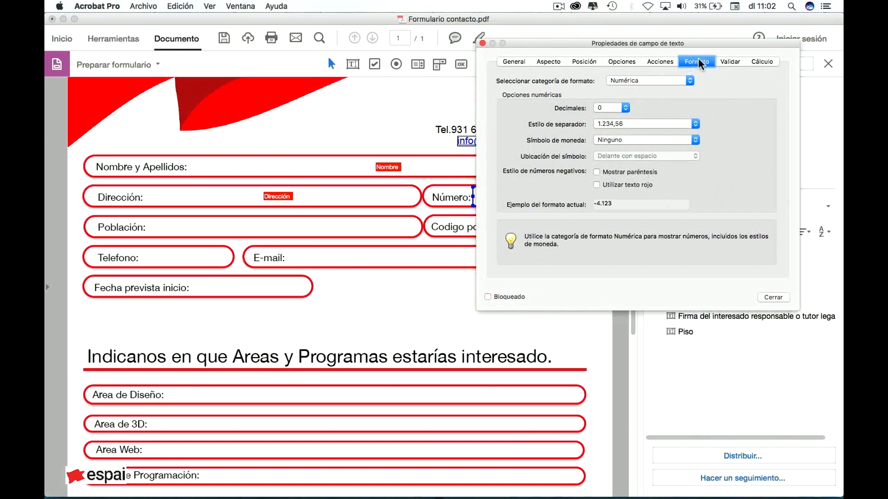
click(595, 62)
click(619, 61)
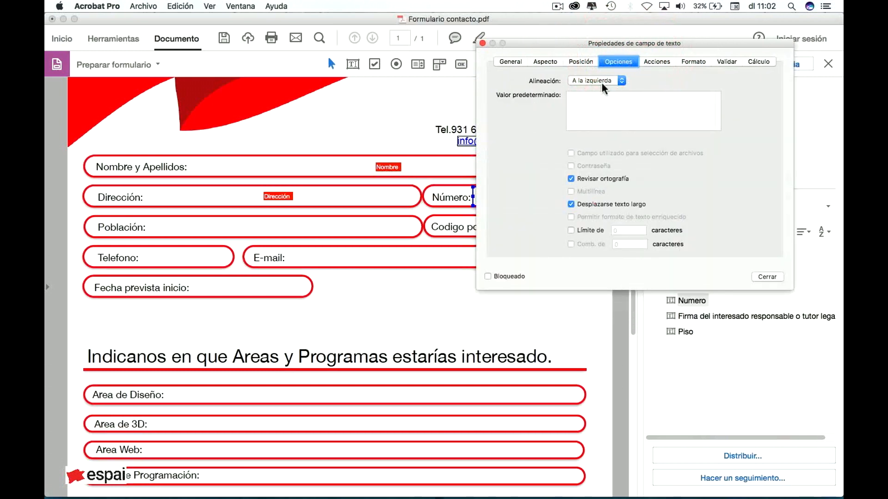
click(583, 231)
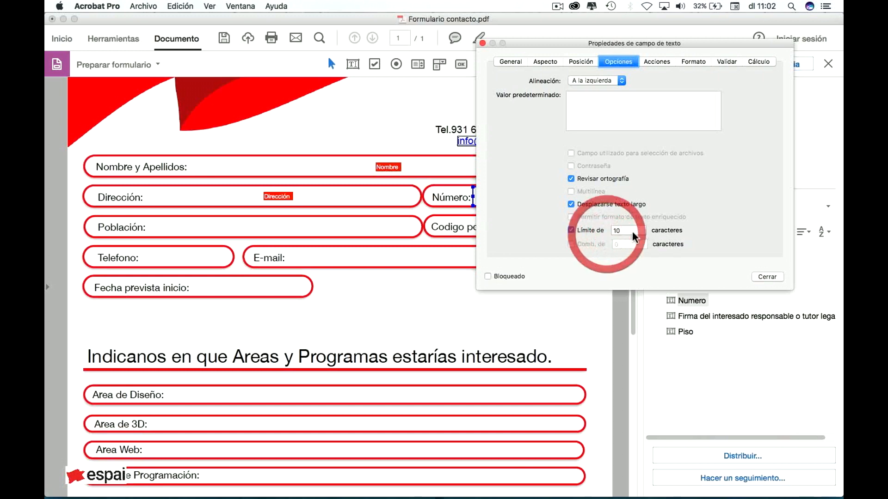
click(626, 230)
text(10)
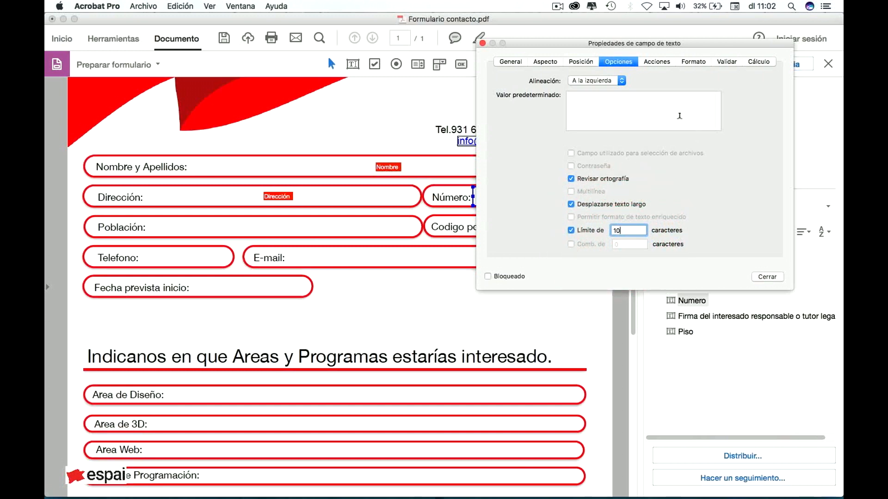
double_click(612, 230)
key(BackSpace)
text(3)
click(767, 276)
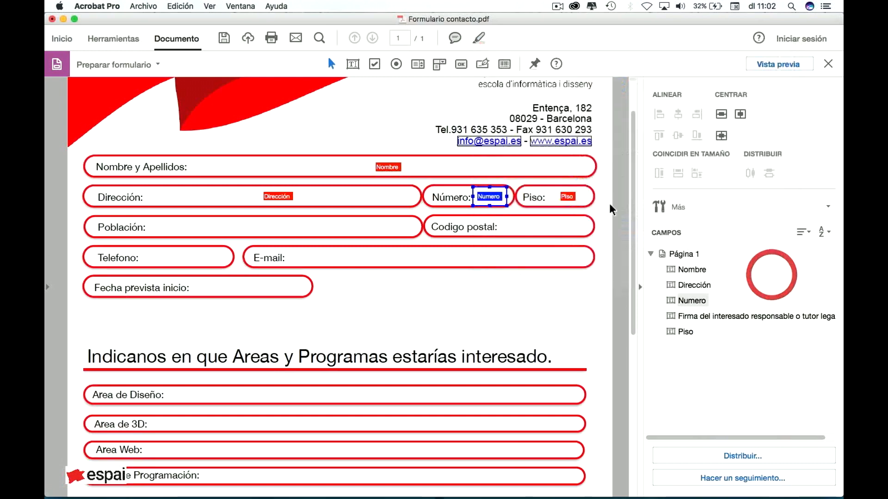
- Set the Dirección field's format category to Ninguna and close its properties
click(314, 194)
double_click(316, 195)
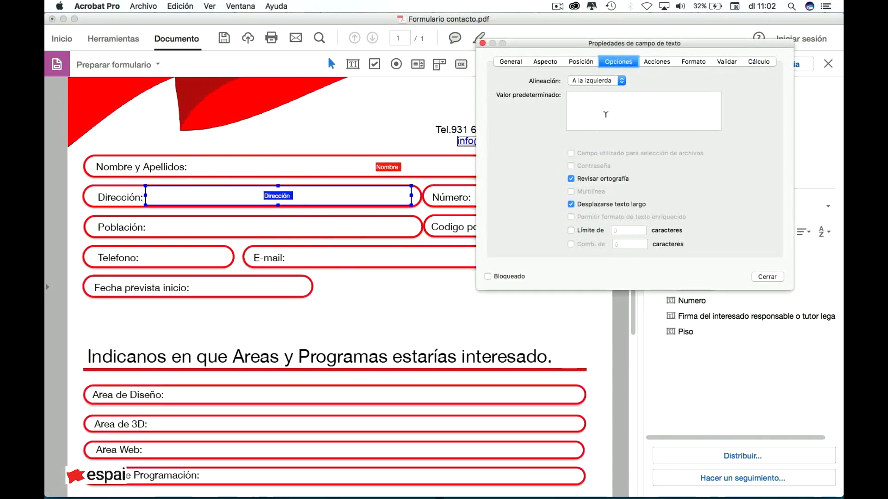
click(656, 62)
click(693, 62)
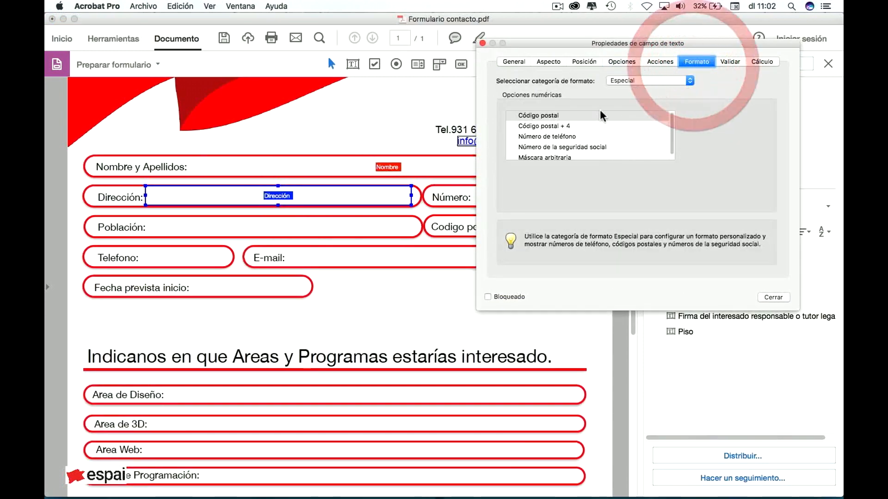
click(647, 81)
click(624, 33)
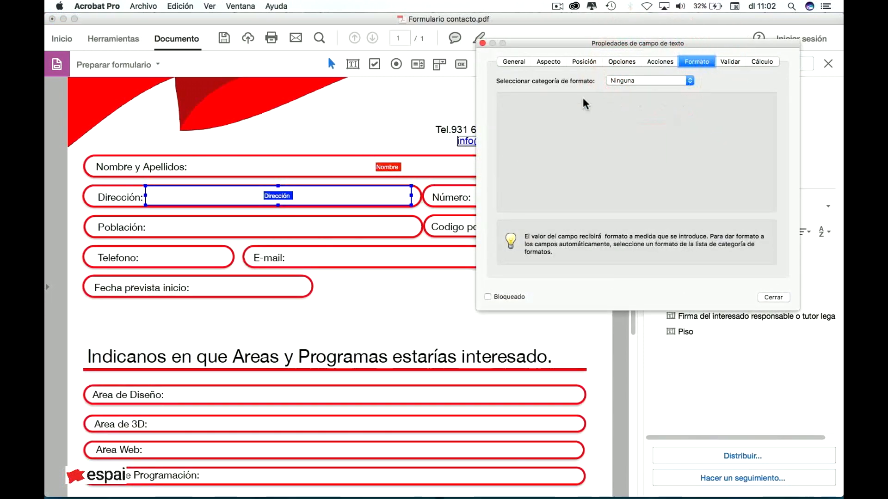
click(776, 299)
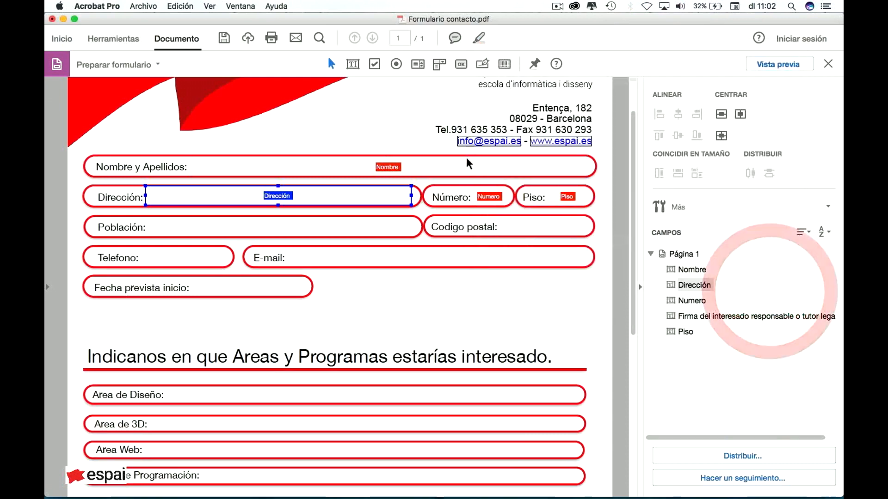
- Set the Nombre field's format category to Ninguna and close its properties
double_click(460, 167)
click(662, 226)
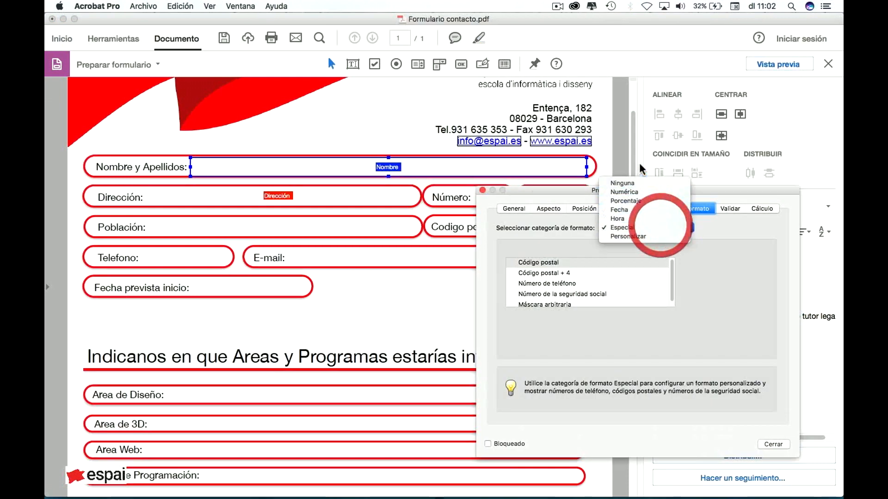
click(635, 180)
click(769, 442)
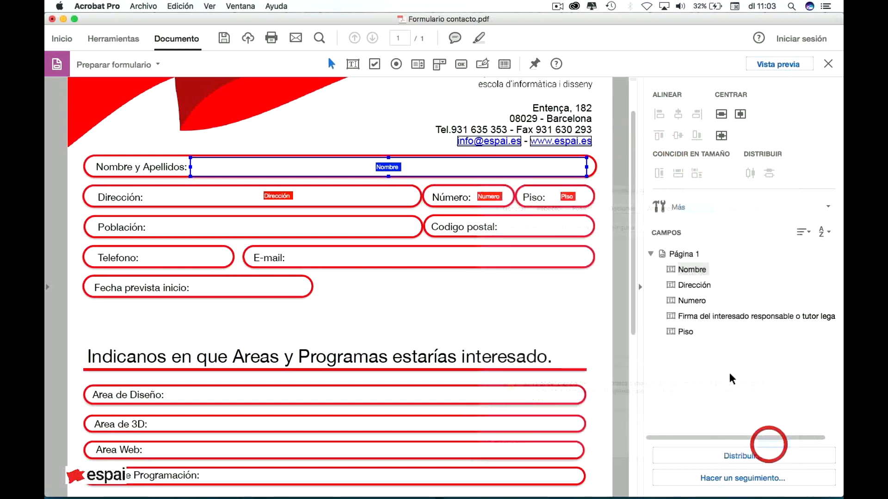
- Widen the Piso field slightly within its box and set its format category to Ninguna
click(495, 199)
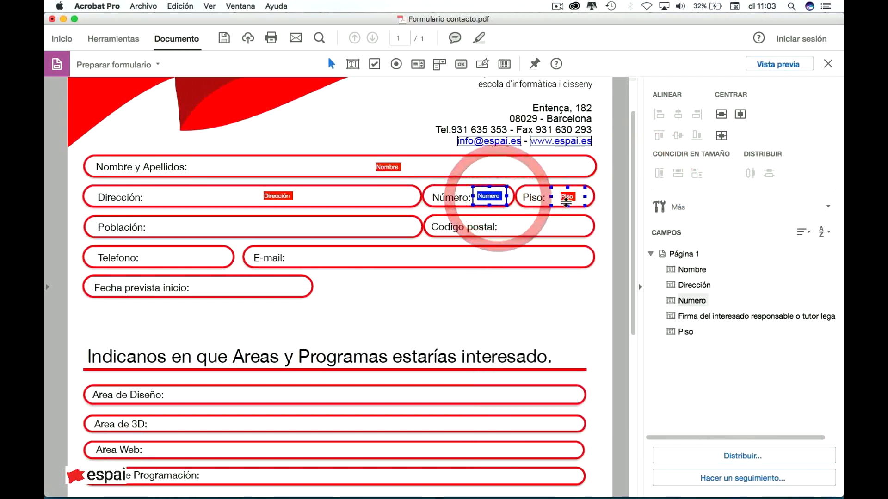
click(564, 195)
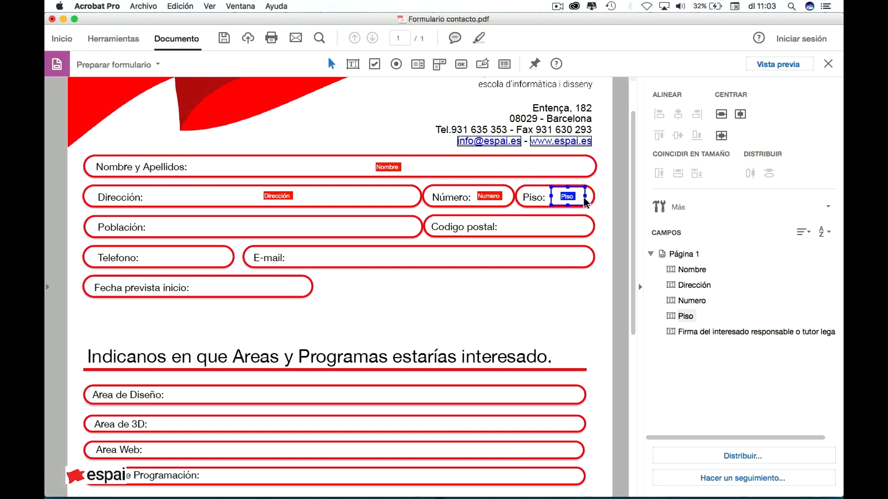
drag(583, 196, 546, 196)
double_click(572, 198)
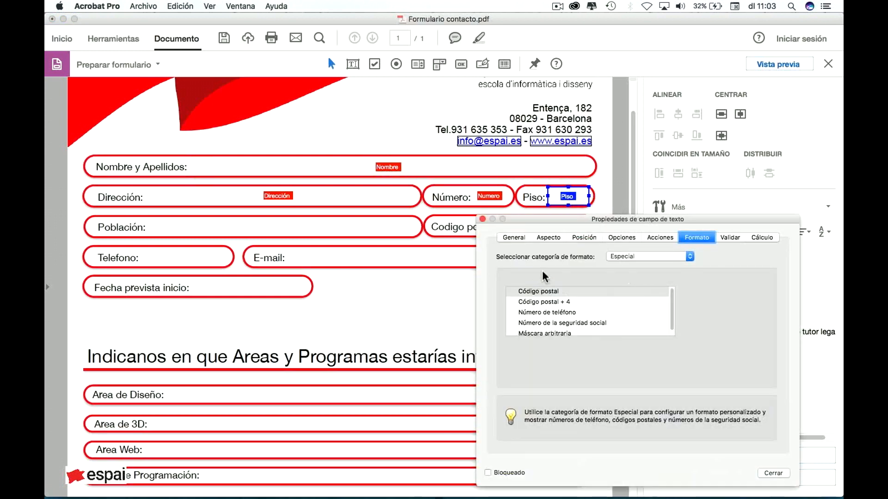
click(623, 256)
click(627, 208)
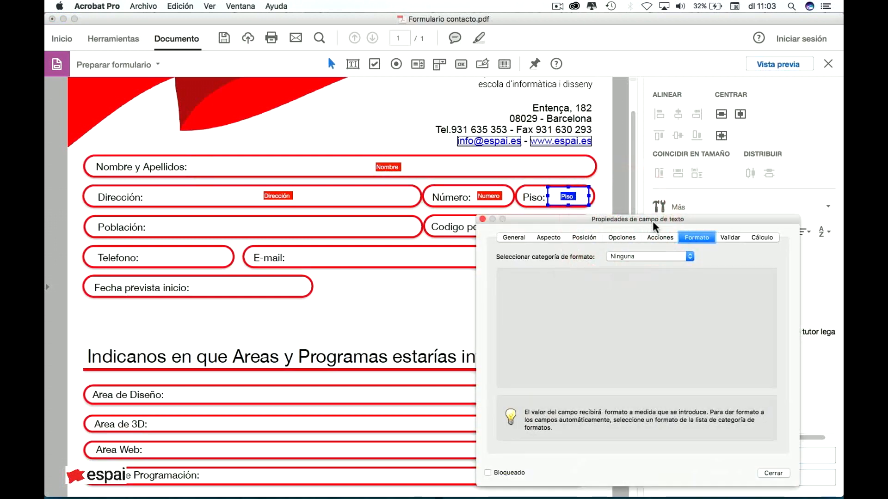
drag(530, 218, 593, 162)
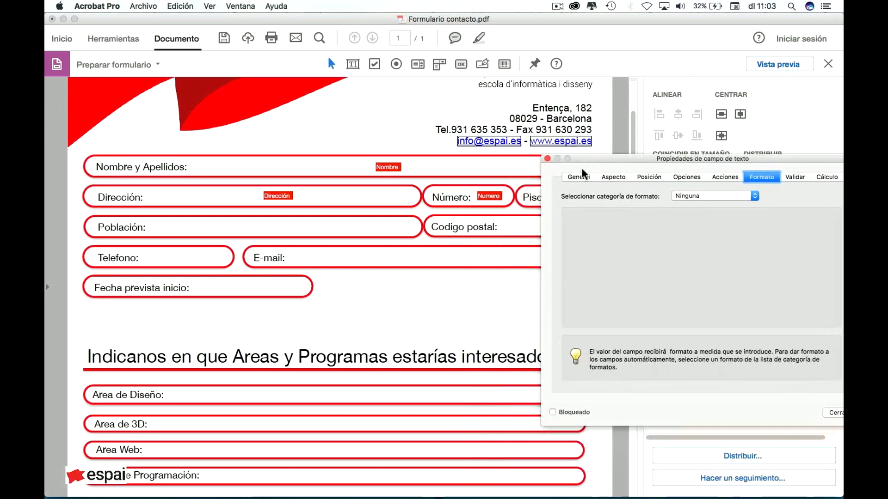
click(545, 160)
- Duplicate the Dirección field into the Población box and name the copy Poblacion with a matching tooltip
drag(304, 194, 311, 233)
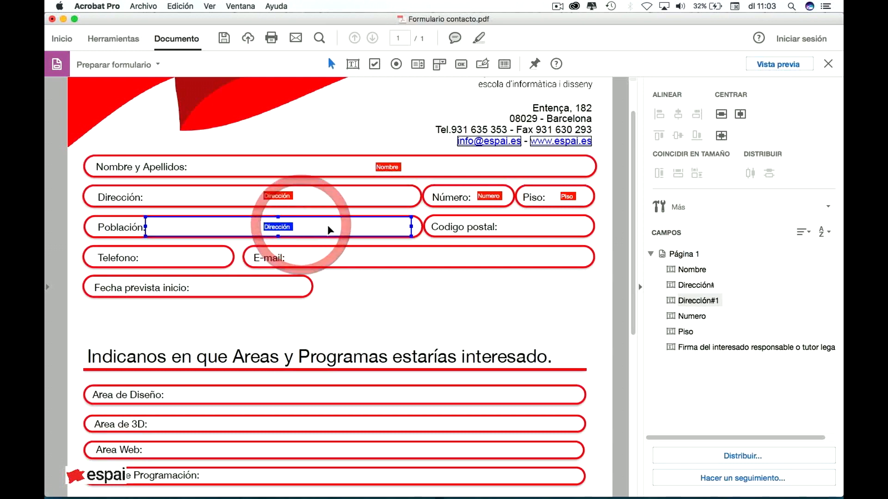
drag(290, 226, 323, 230)
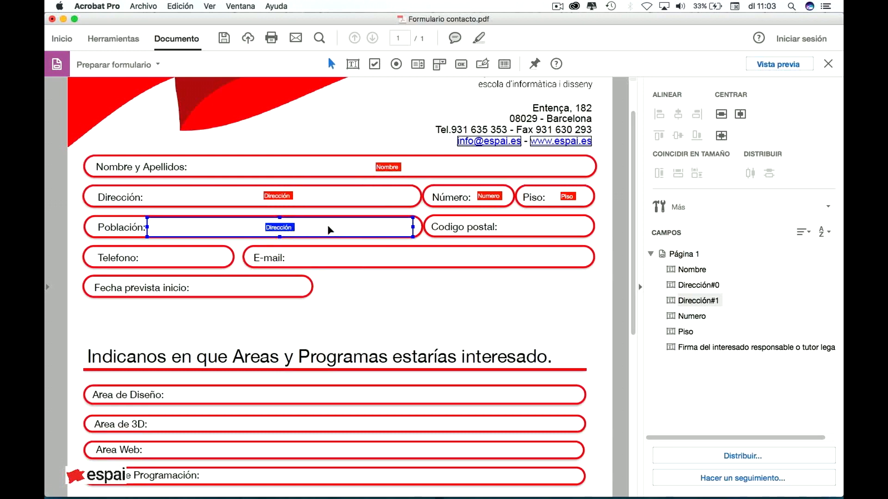
double_click(298, 229)
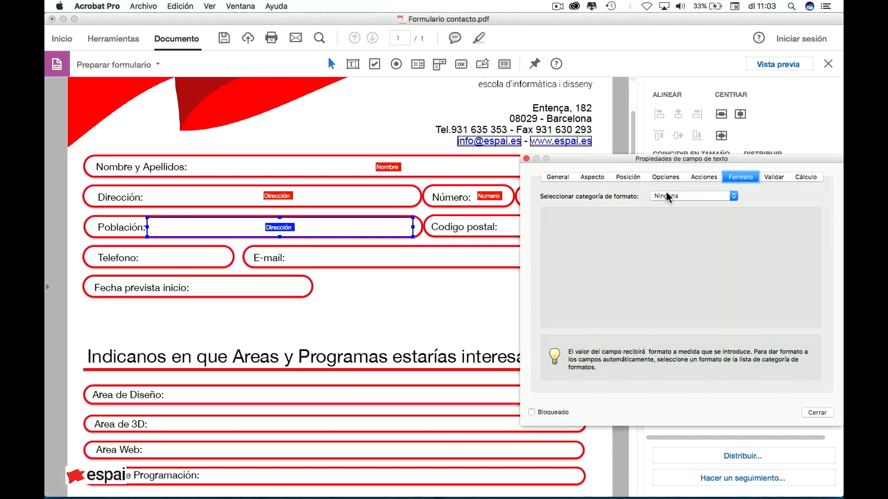
click(570, 176)
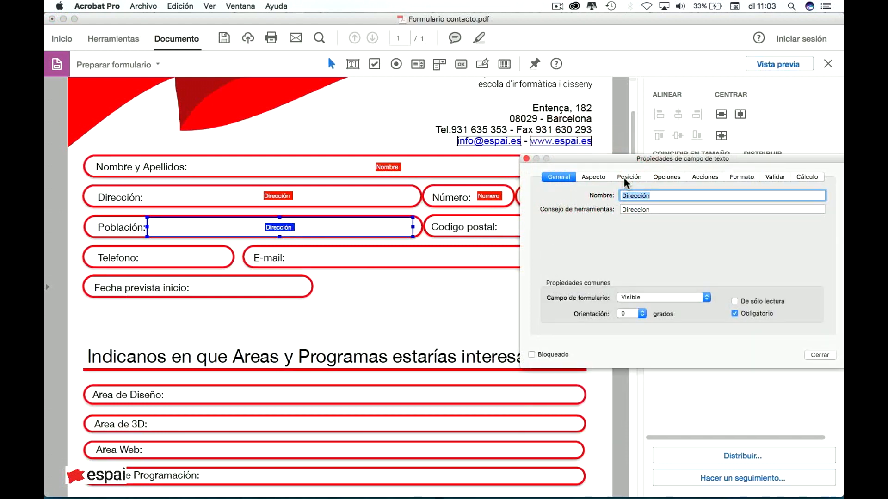
text(or)
key(Tab)
text(Po)
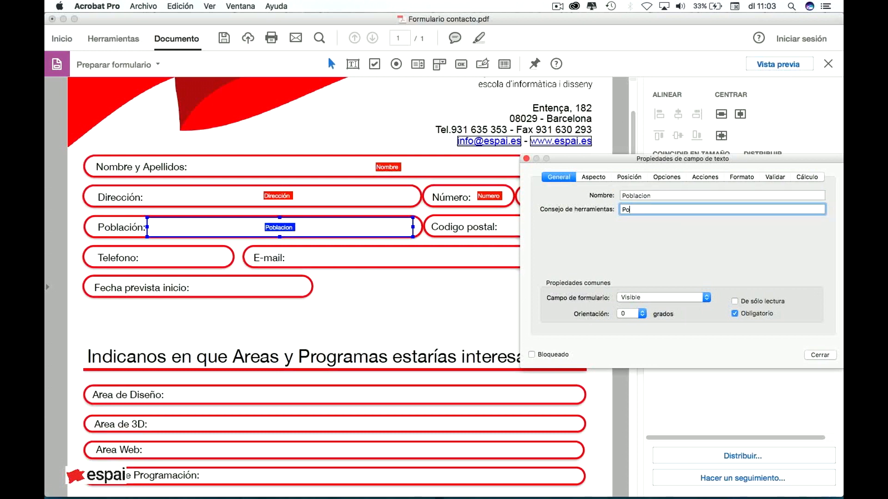
click(820, 355)
- Duplicate the Poblacion field into the Codigo postal box, narrowed to the blank space, and set its name and tooltip to CP
drag(368, 225, 527, 235)
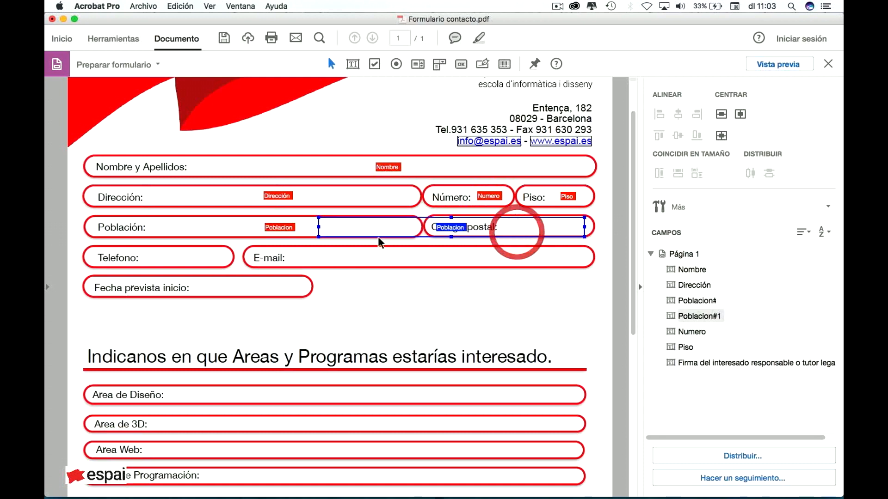
drag(441, 229, 500, 227)
double_click(568, 228)
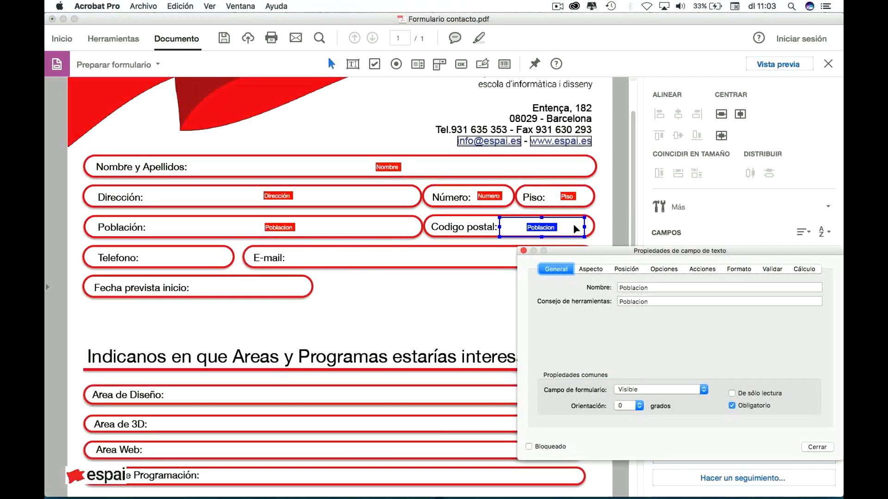
double_click(633, 288)
text(CP)
key(Tab)
text(CP)
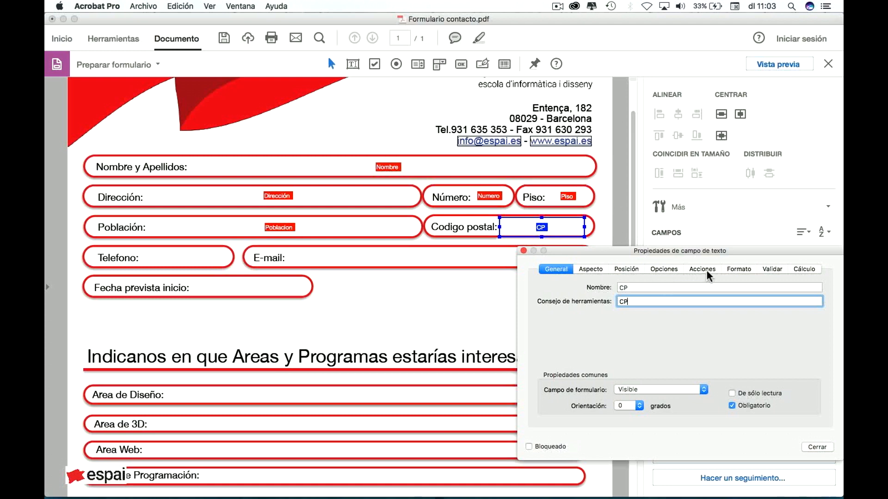
- Set the CP field's format category to Numérica with 0 decimals
click(735, 269)
click(689, 290)
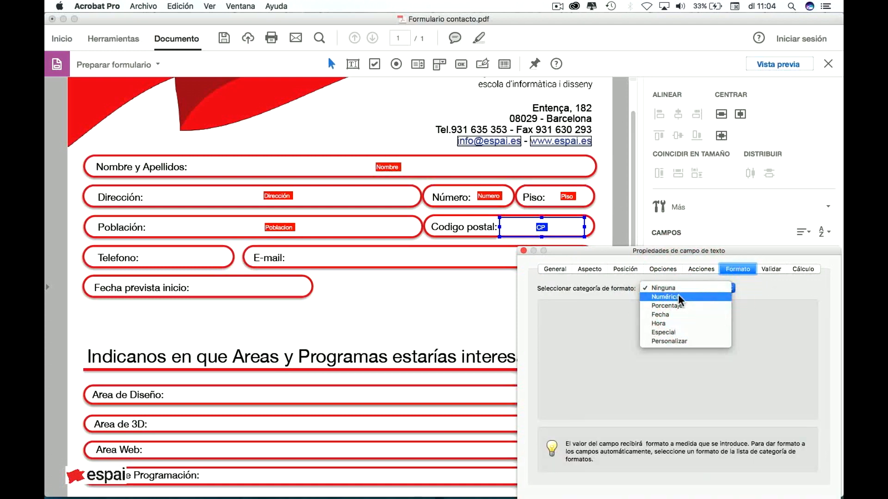
click(662, 269)
click(663, 269)
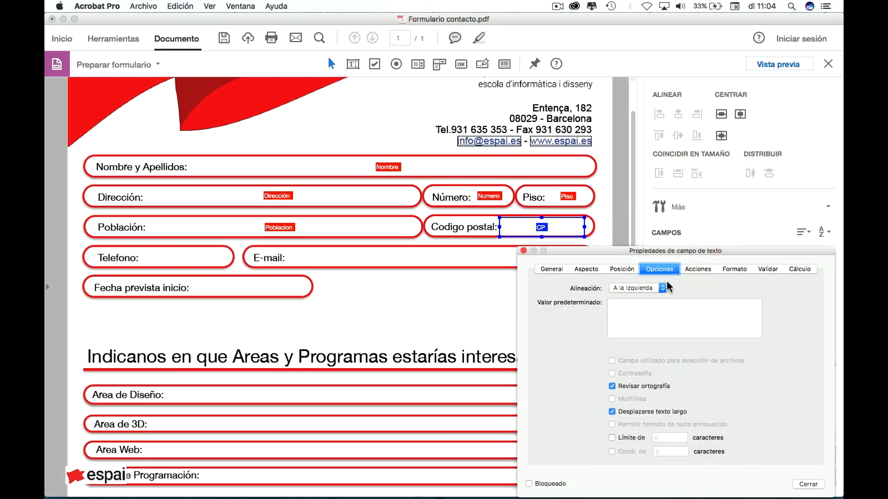
click(739, 268)
click(681, 288)
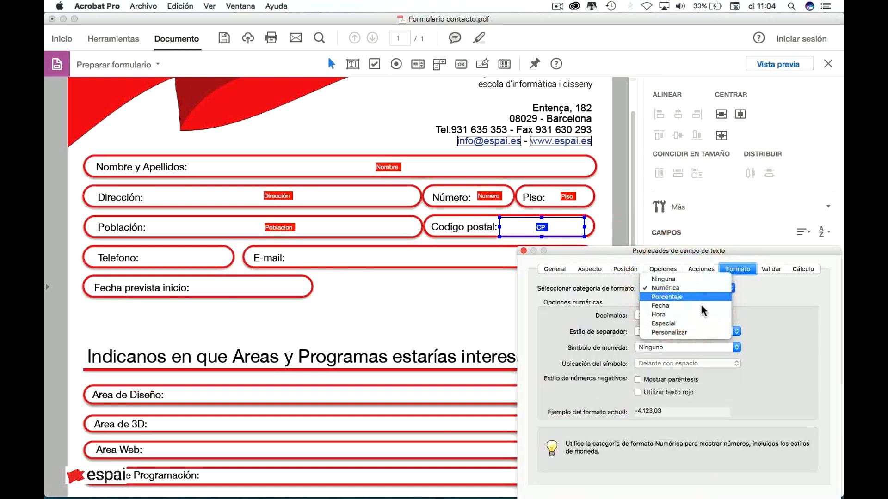
click(715, 329)
click(657, 314)
click(642, 295)
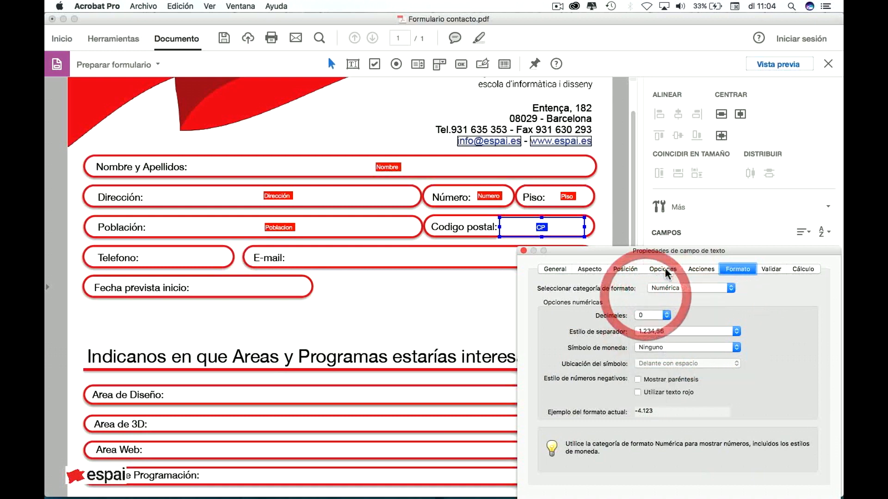
- Limit the CP field to 5 characters and nudge the field up slightly within its box
click(660, 268)
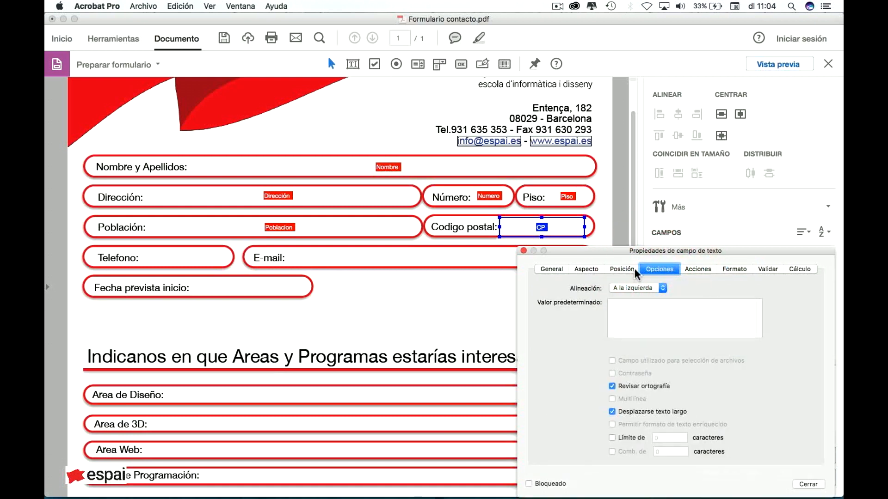
drag(666, 439, 645, 439)
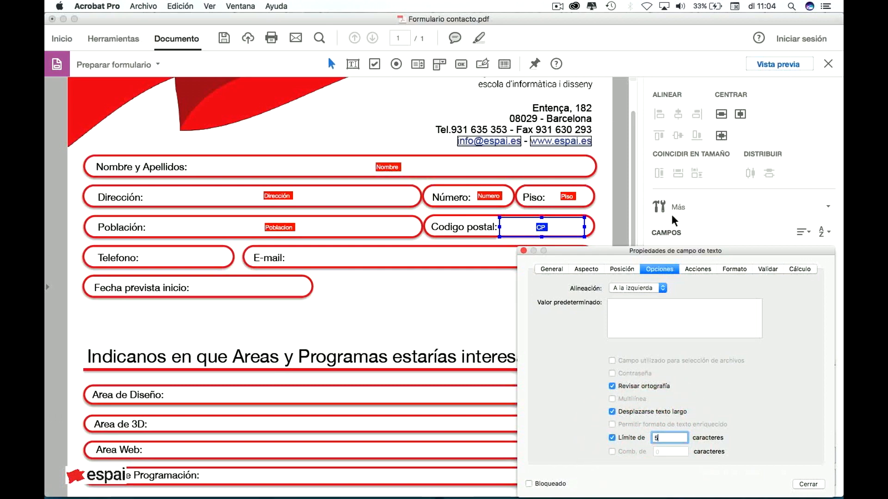
click(523, 250)
drag(577, 230, 577, 228)
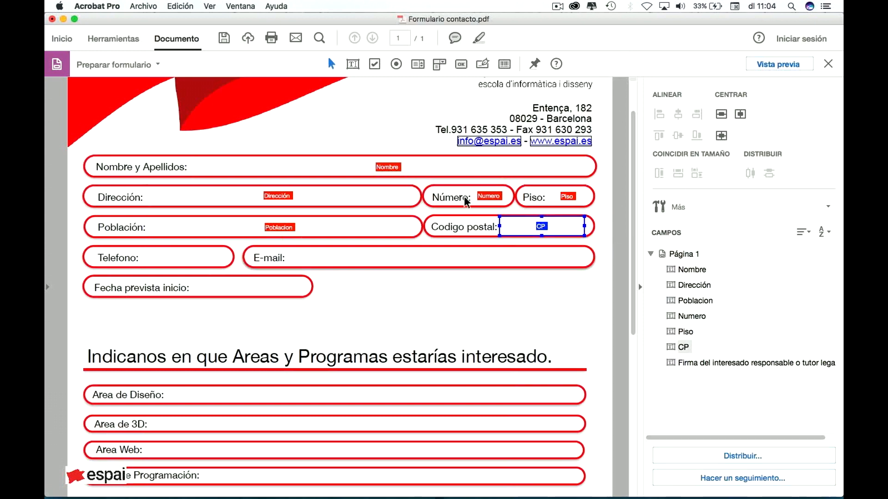
- Duplicate the CP field into the Telefono box and set the copy's name and tooltip to Telefono
drag(518, 231, 169, 258)
double_click(168, 254)
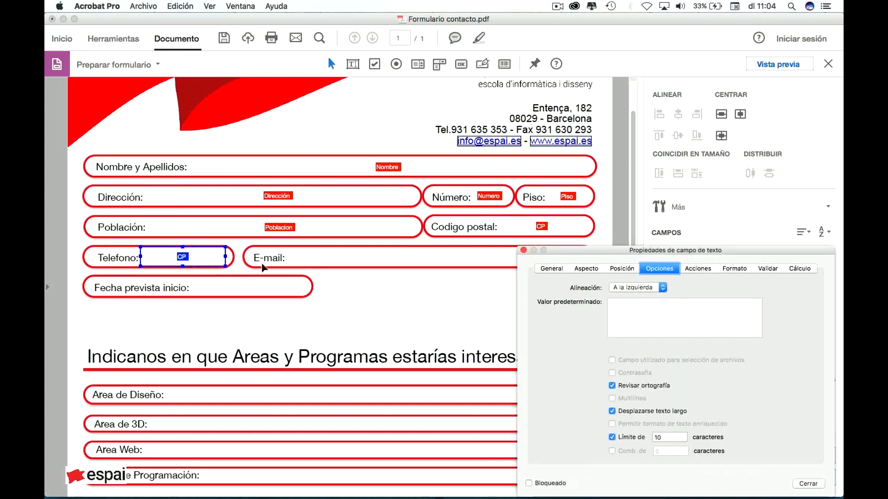
click(565, 269)
double_click(640, 284)
text(Telefono)
key(Tab)
text(Tele)
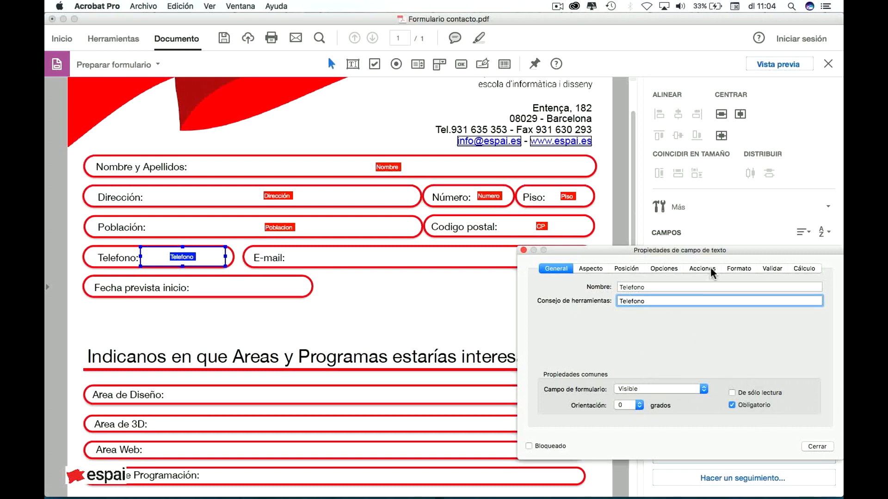
- Set the Telefono field's character limit to 9 and check its numeric format settings
click(666, 269)
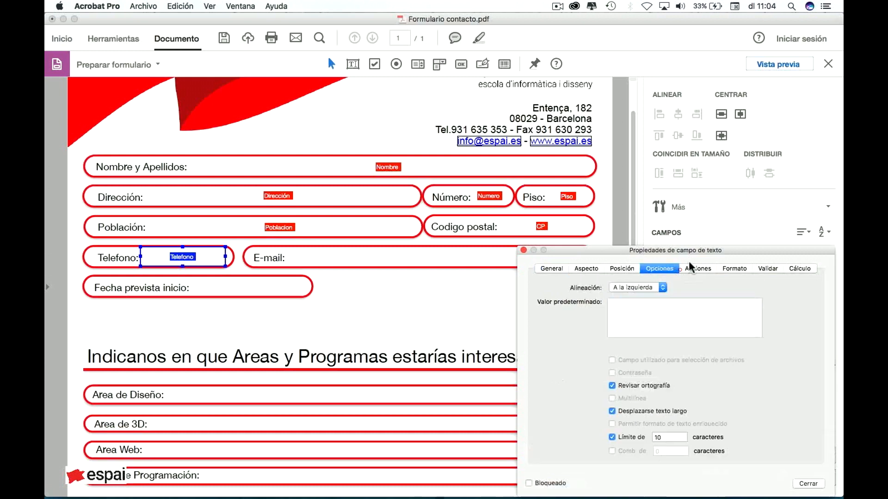
click(631, 439)
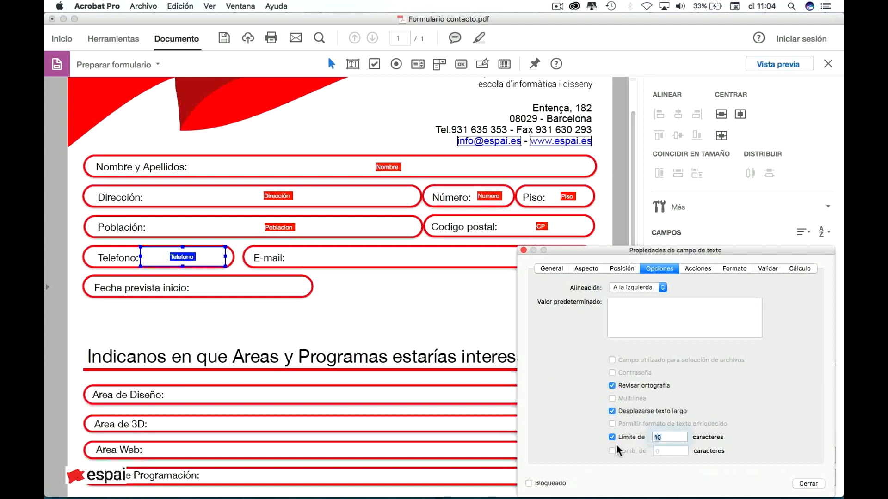
text(9)
click(733, 268)
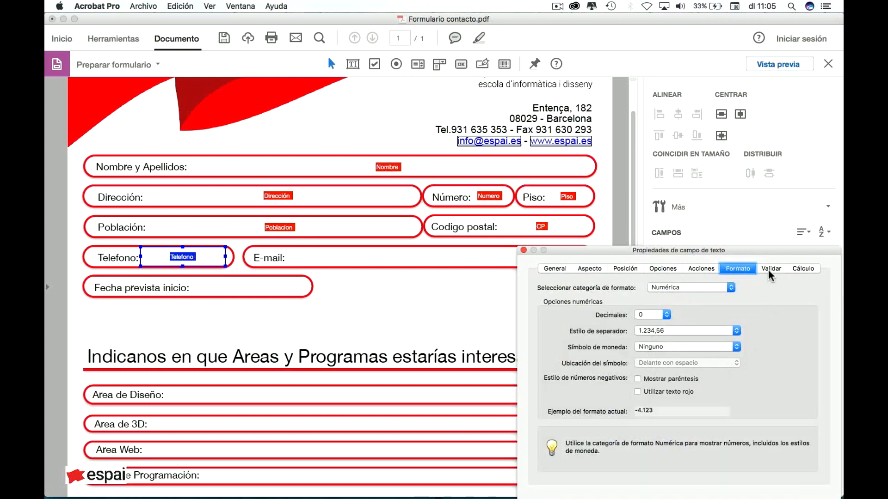
click(523, 250)
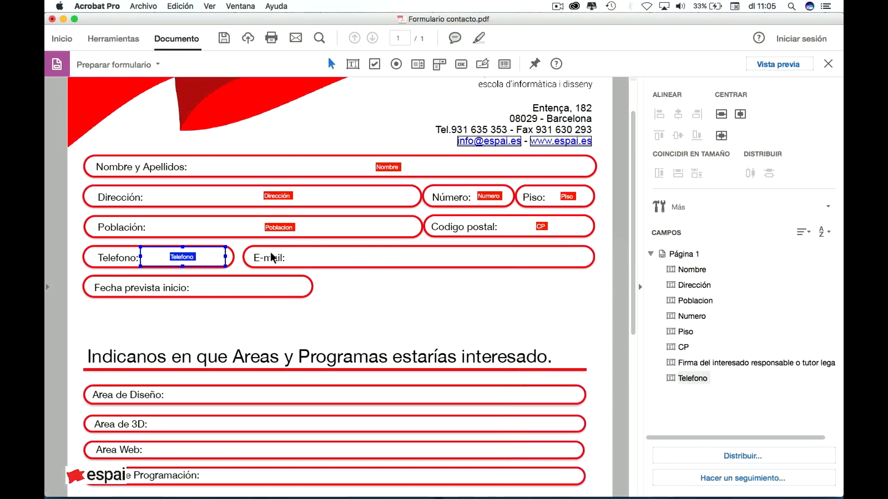
- Duplicate the Telefono field into the E-mail box, widened to fill the blank space, and set its name and tooltip to email
drag(190, 262, 548, 262)
drag(372, 256, 588, 259)
double_click(472, 265)
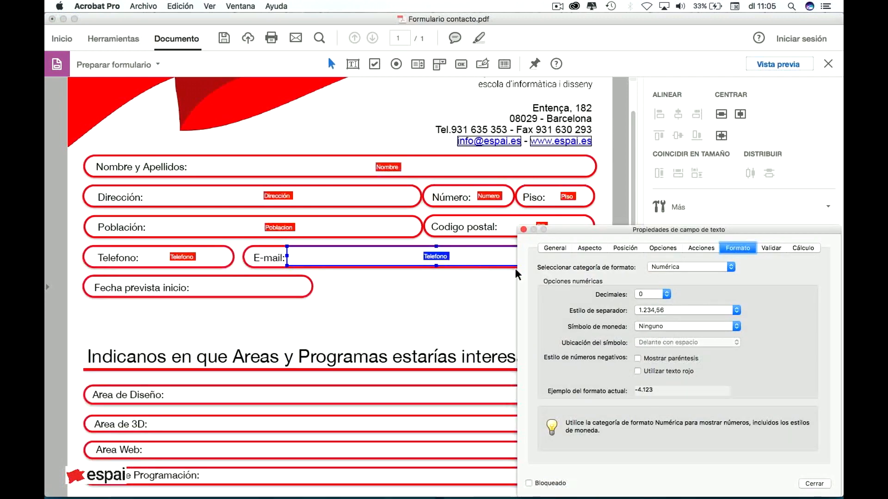
click(553, 248)
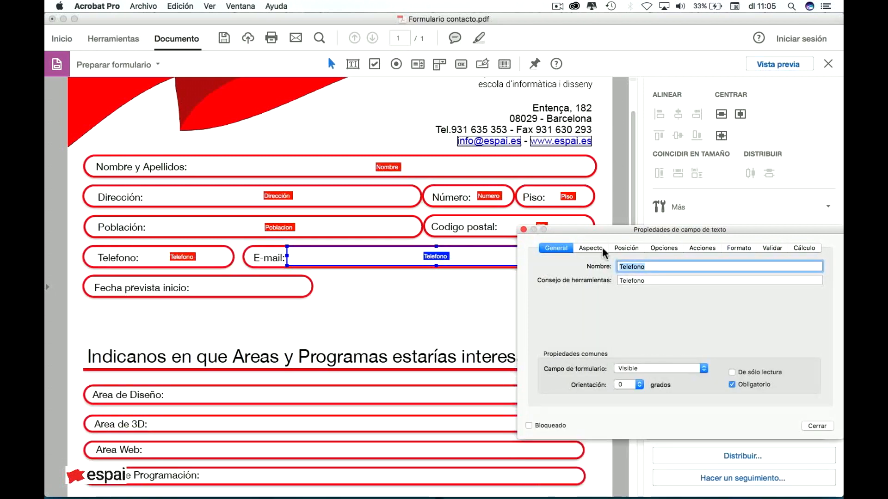
text(email)
key(Tab)
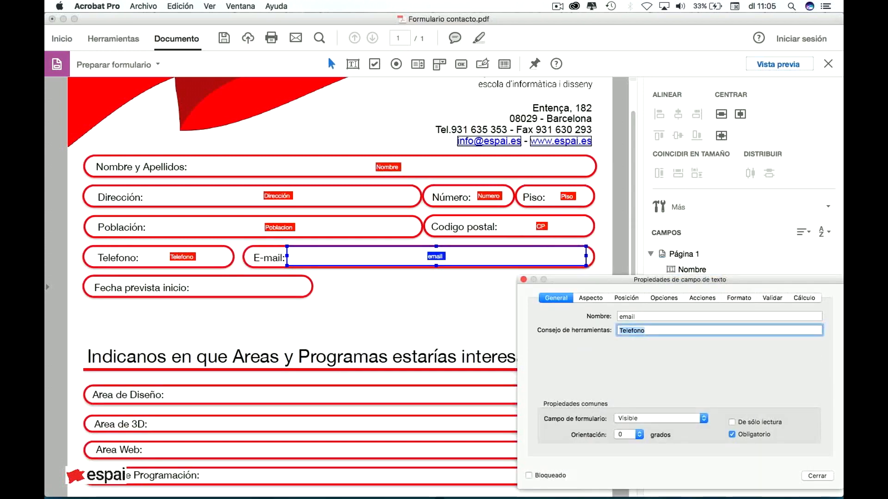
text(email)
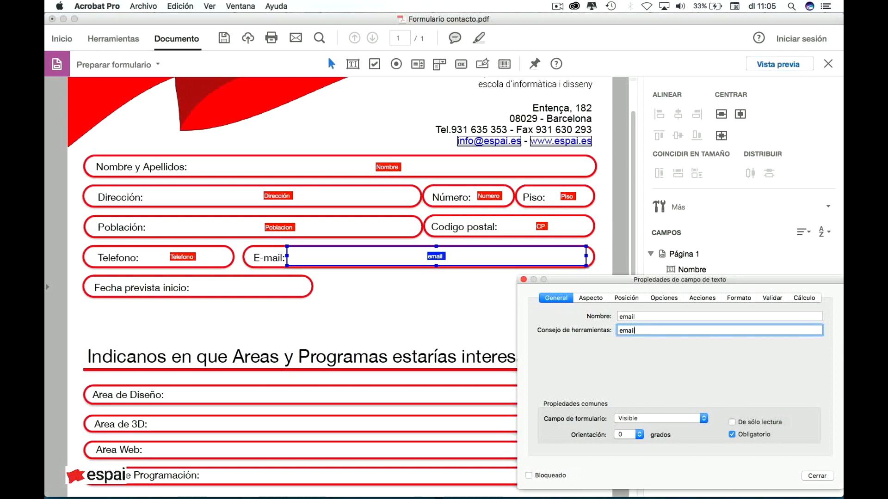
drag(672, 280, 655, 18)
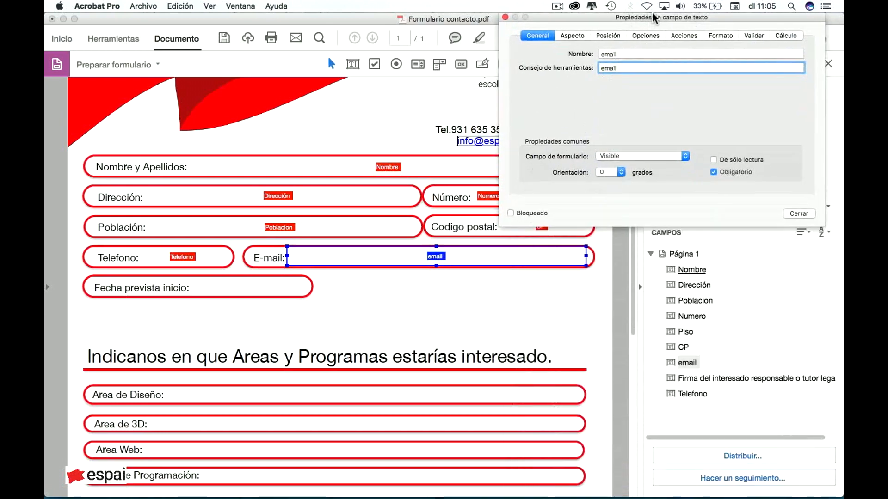
click(809, 215)
- Set the email field's format category to Ninguna
double_click(456, 260)
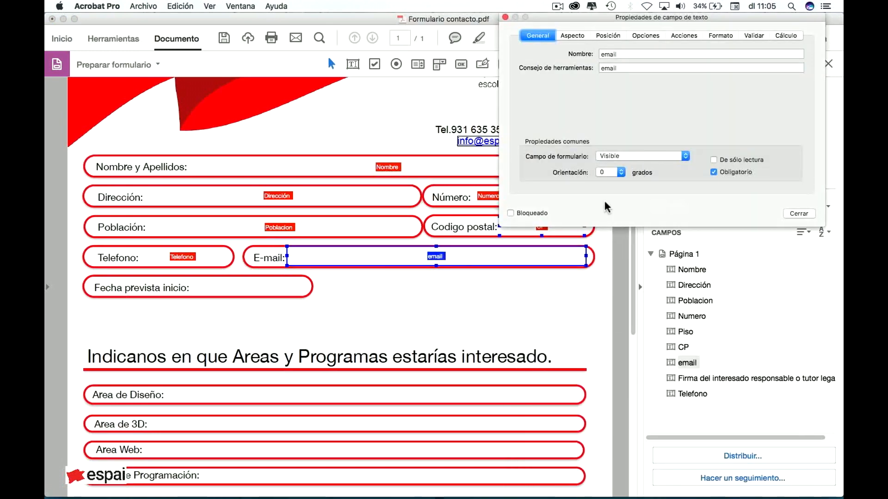
click(654, 35)
click(683, 38)
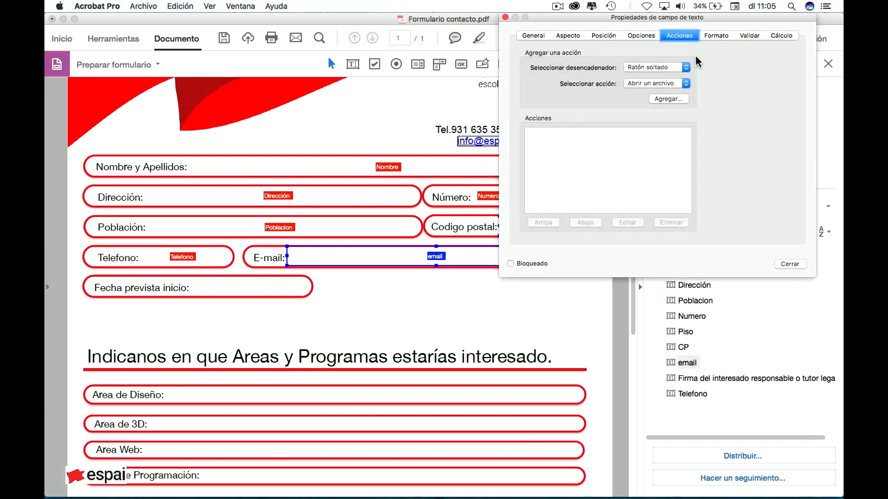
click(716, 36)
click(641, 81)
click(680, 52)
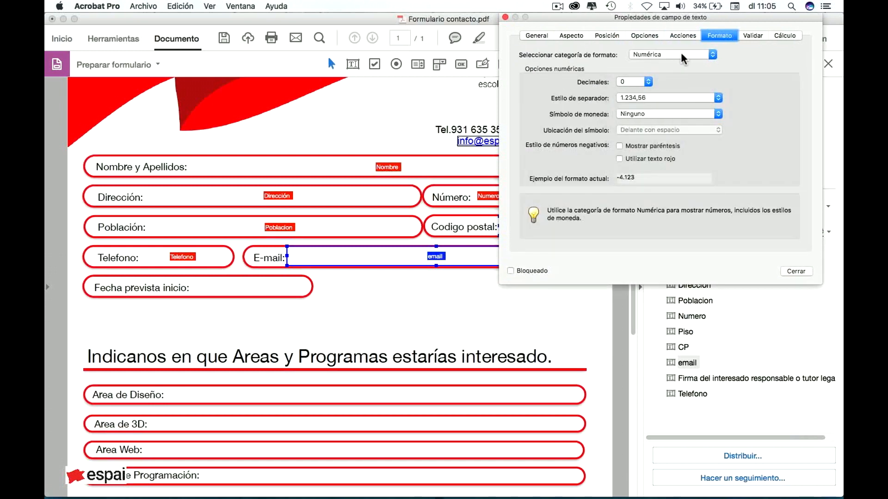
click(670, 54)
click(652, 47)
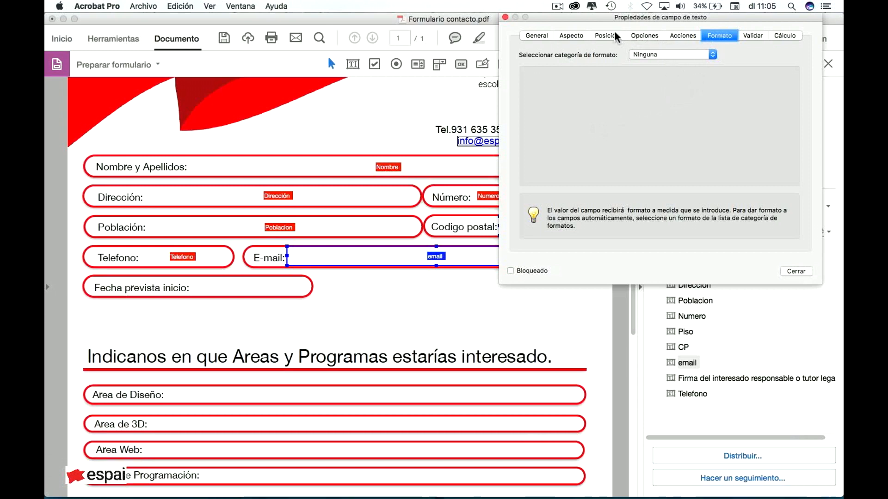
click(506, 17)
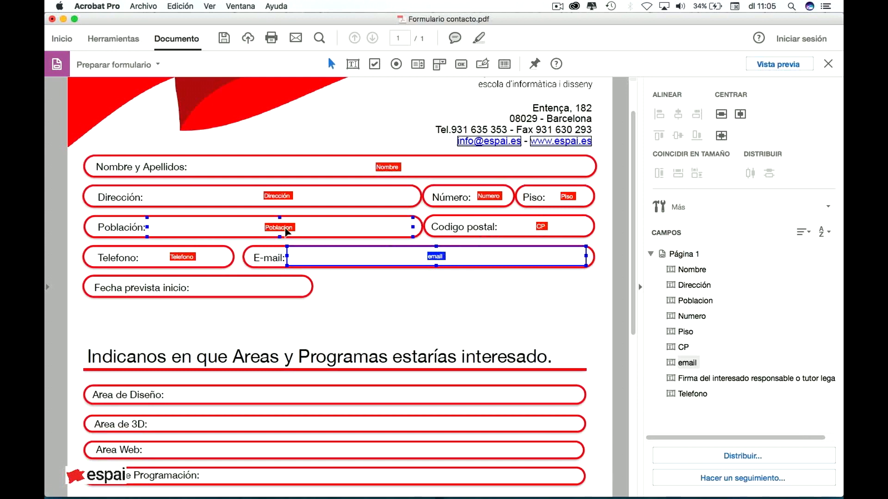
- Select all the contact fields from Nombre to email and nudge them together slightly within their boxes
shift+click(213, 248)
shift+click(254, 221)
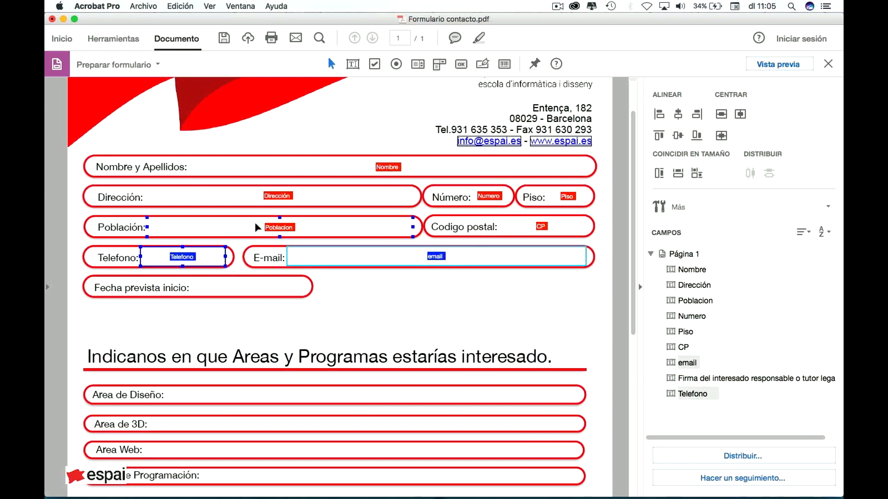
shift+click(512, 226)
click(529, 227)
shift+click(488, 198)
shift+click(566, 197)
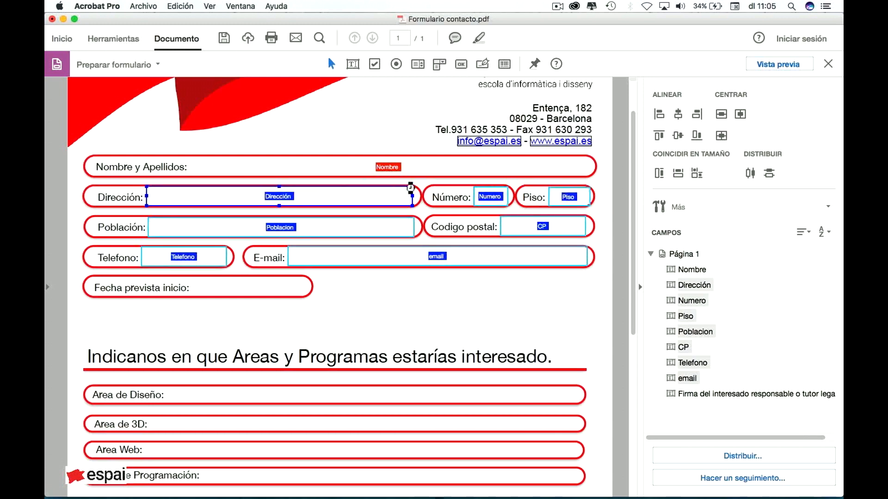
click(490, 173)
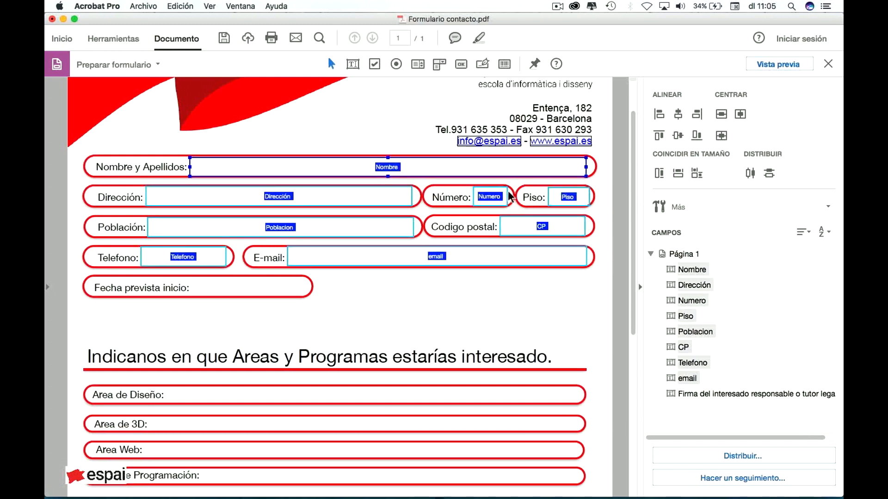
shift+click(525, 227)
- Check the email field's general properties and shift the field slightly within its box
double_click(437, 253)
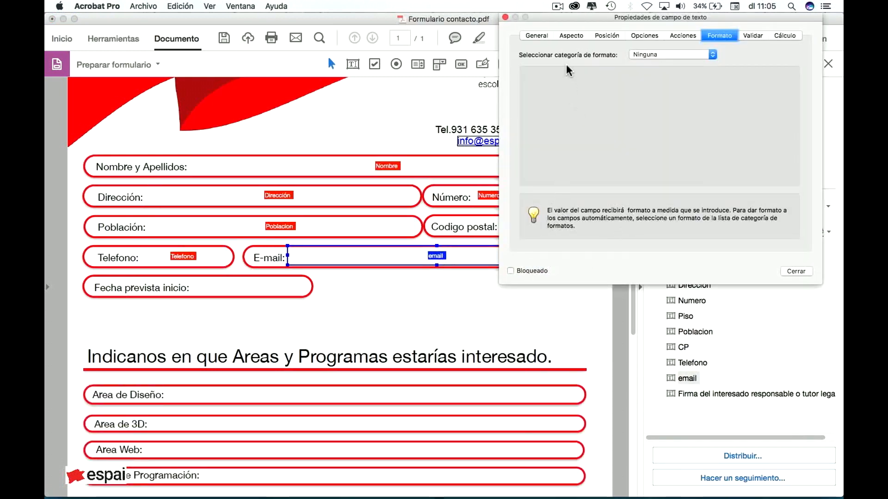
click(545, 35)
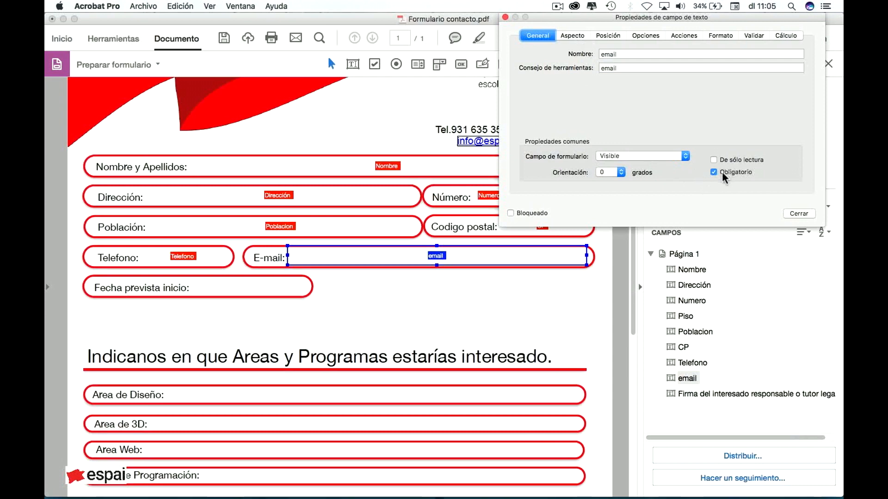
click(799, 214)
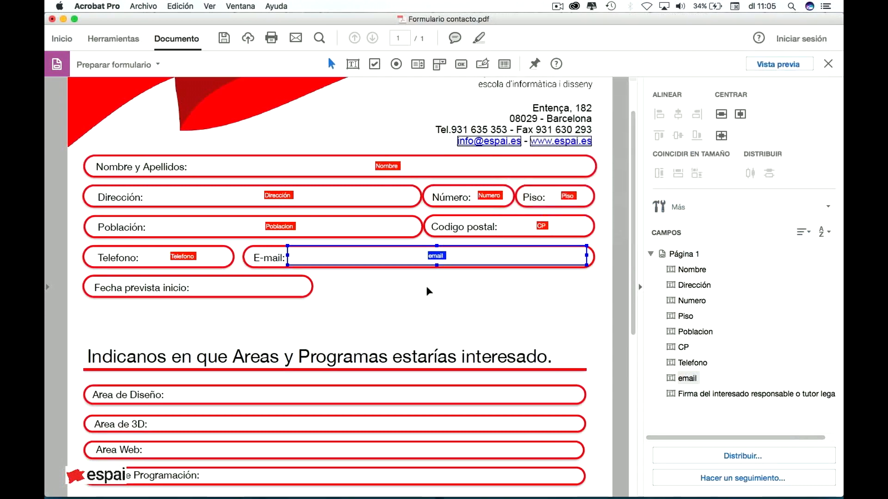
drag(418, 256, 420, 259)
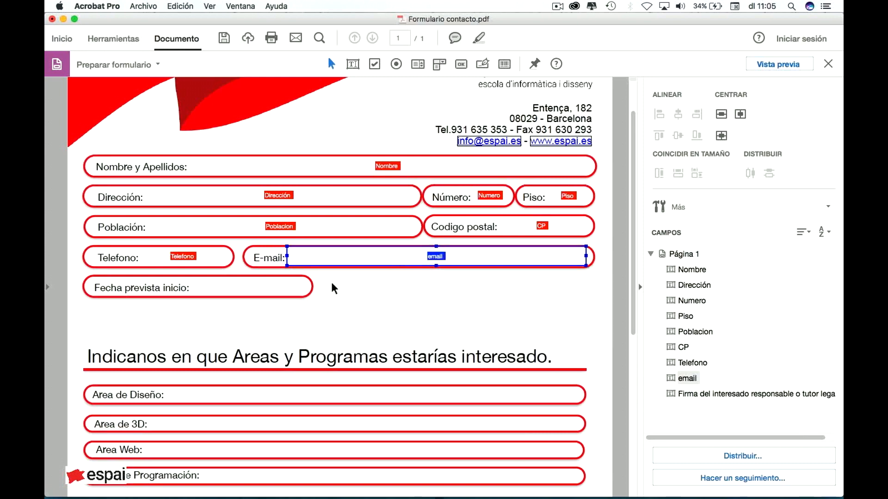
click(231, 301)
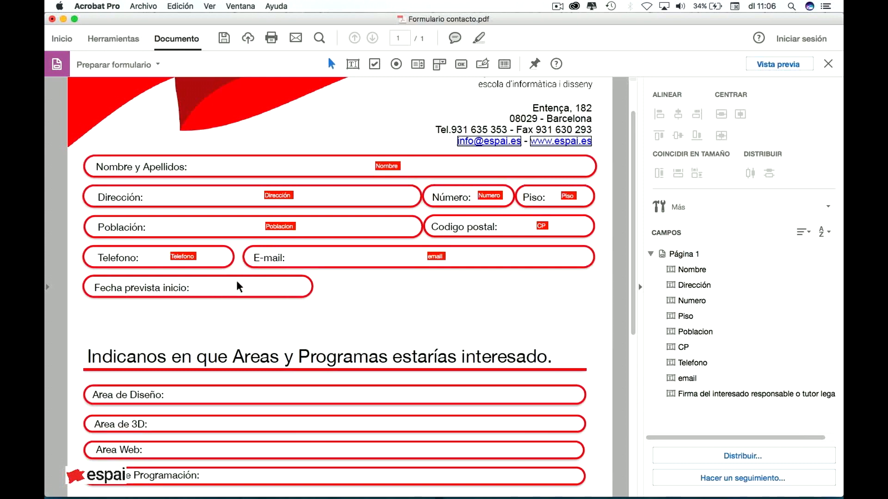
- Add a text field in the Fecha prevista inicio box and narrow it to fit the blank space
click(355, 63)
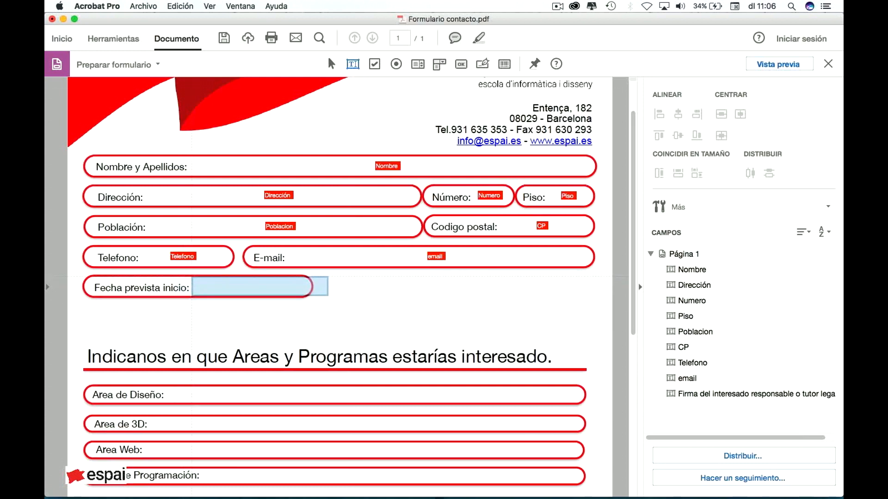
click(191, 277)
key(Return)
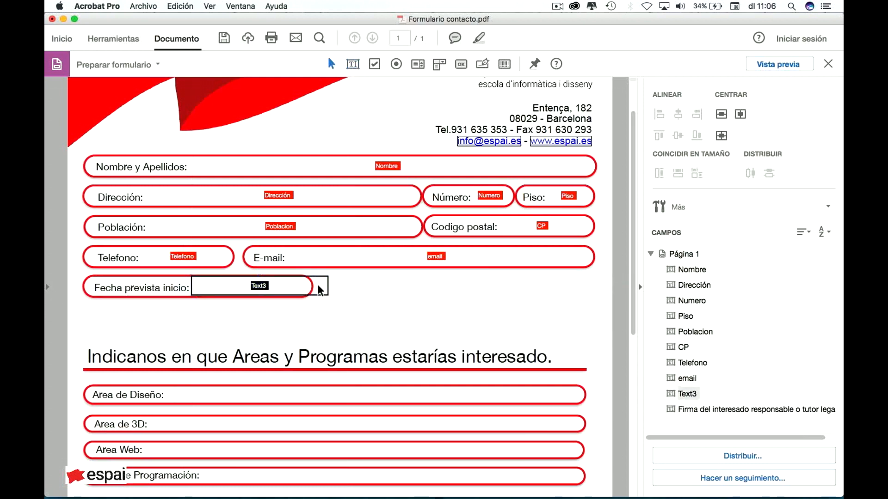
drag(328, 285, 302, 286)
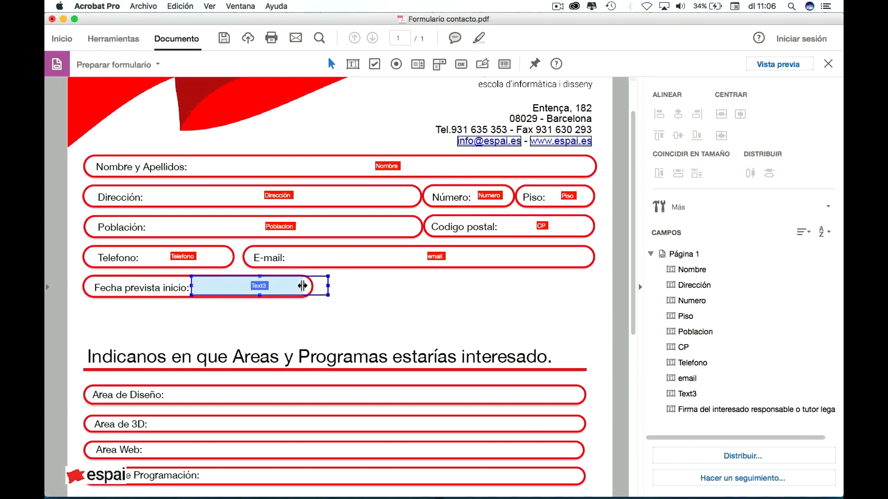
- Set the new date field's name and tooltip to Fecha inicio
double_click(251, 283)
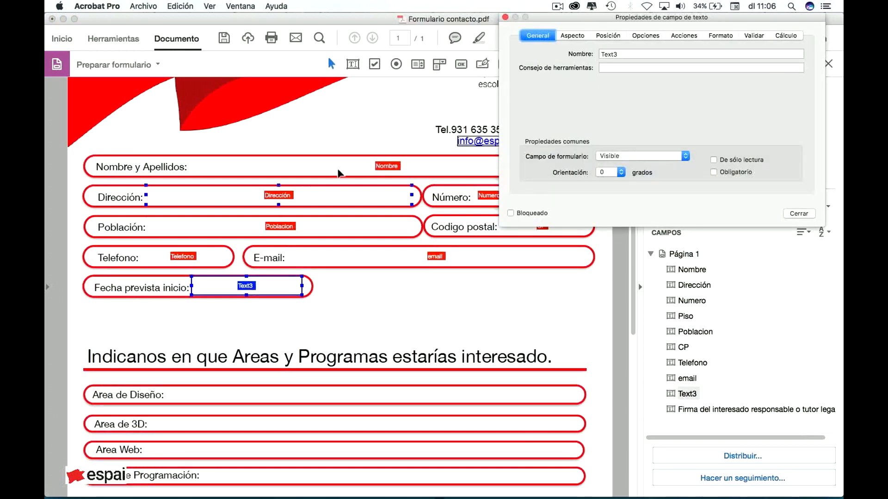
text(Fec)
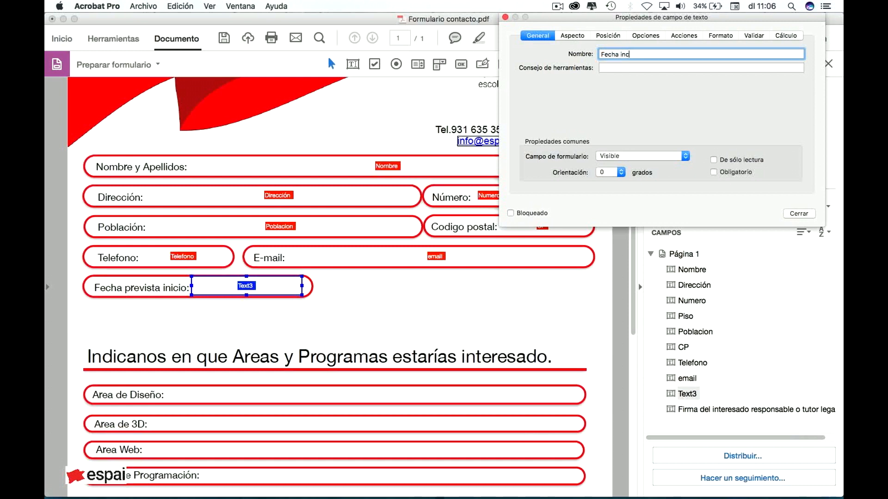
text(ha inicio)
key(Tab)
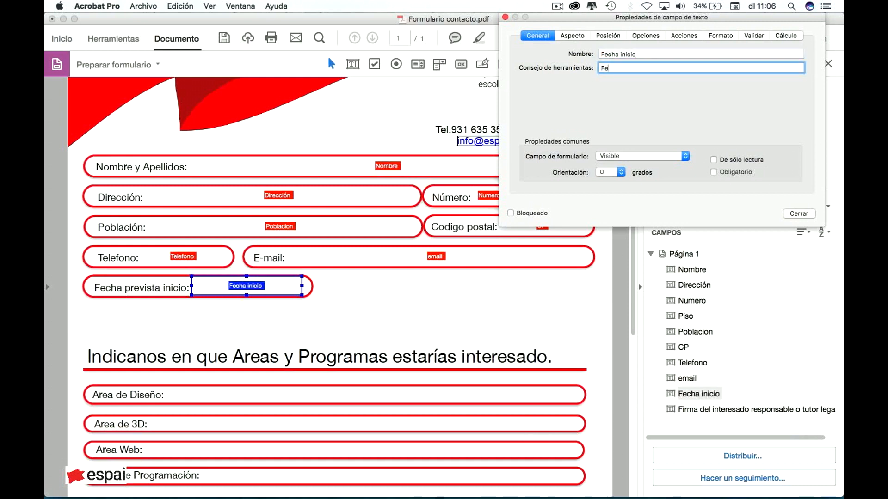
text(Fecha inicio)
- Format the Fecha inicio field as a Fecha value using the dd/mm/yy pattern
click(581, 35)
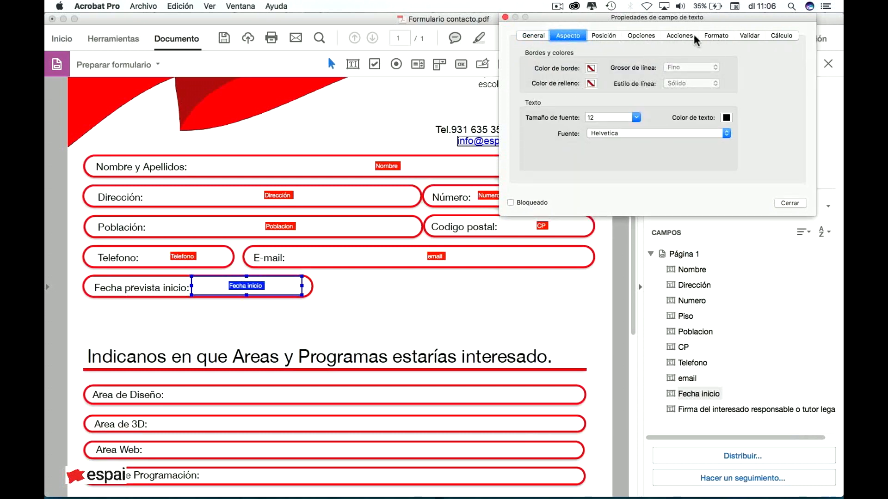
click(715, 36)
click(689, 55)
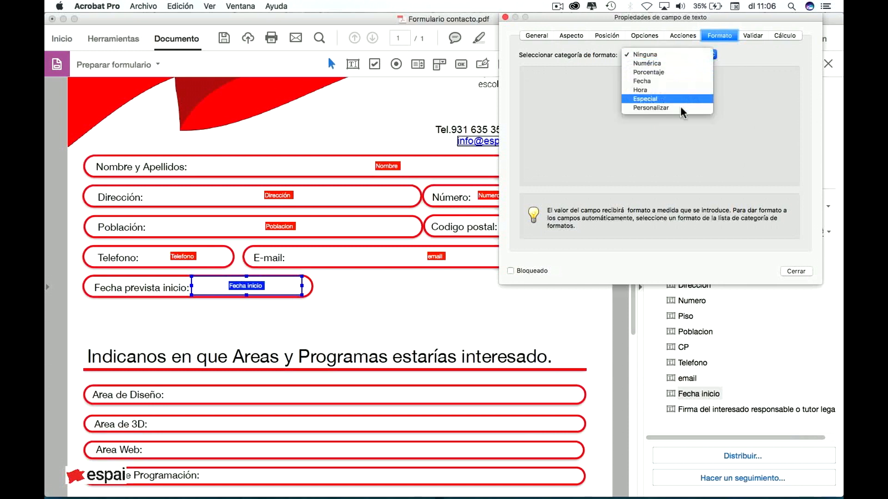
click(663, 80)
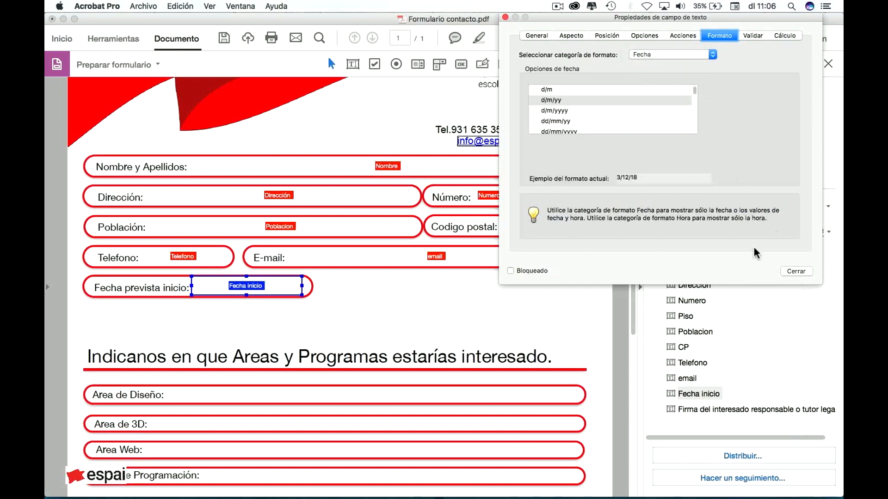
click(560, 121)
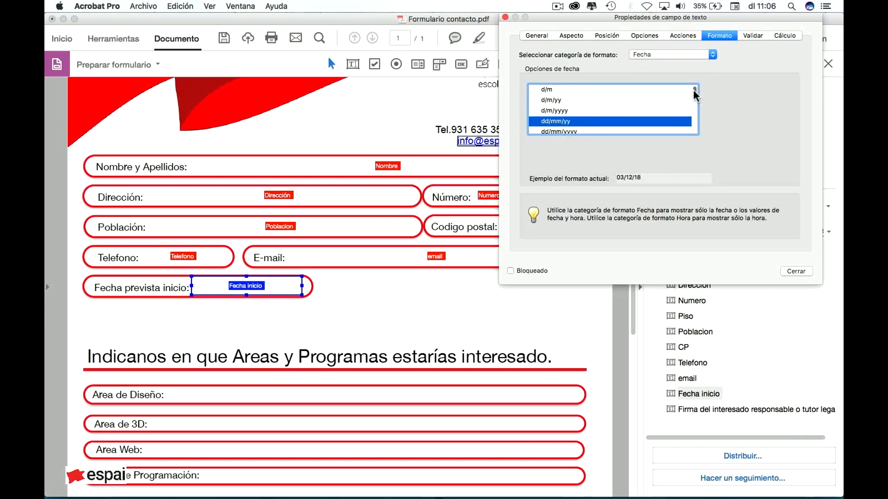
scroll(693, 89, down, 1)
click(795, 272)
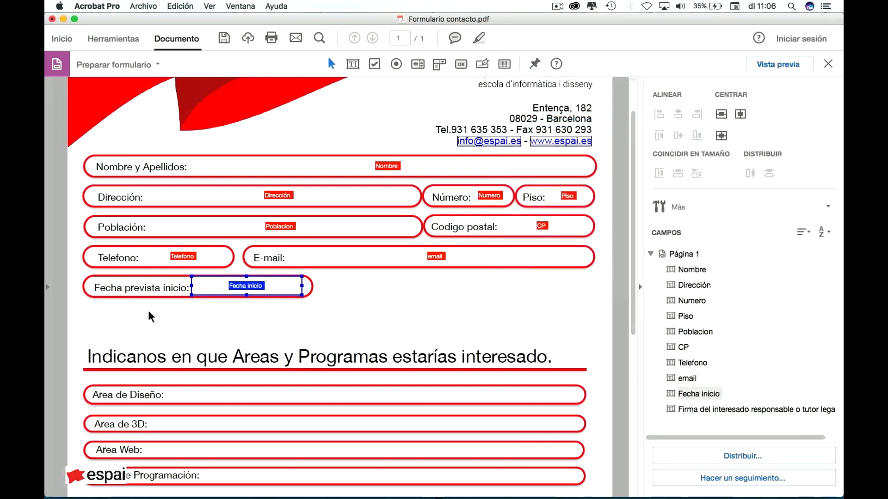
- Preview the form and test the Nombre, Dirección and Número fields with sample entries sjfieieiei, eieieieie and 128
click(781, 65)
click(323, 165)
text(sjfieieiei)
key(Tab)
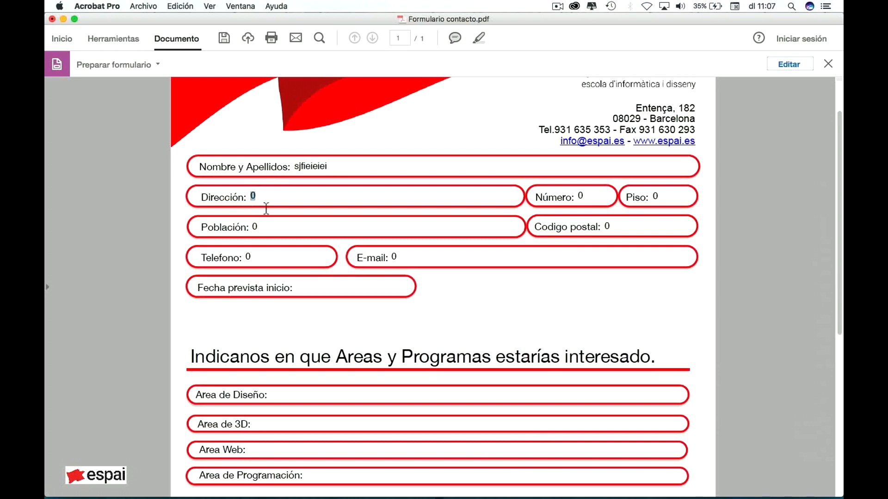
text(eieieieie)
key(Tab)
text(128)
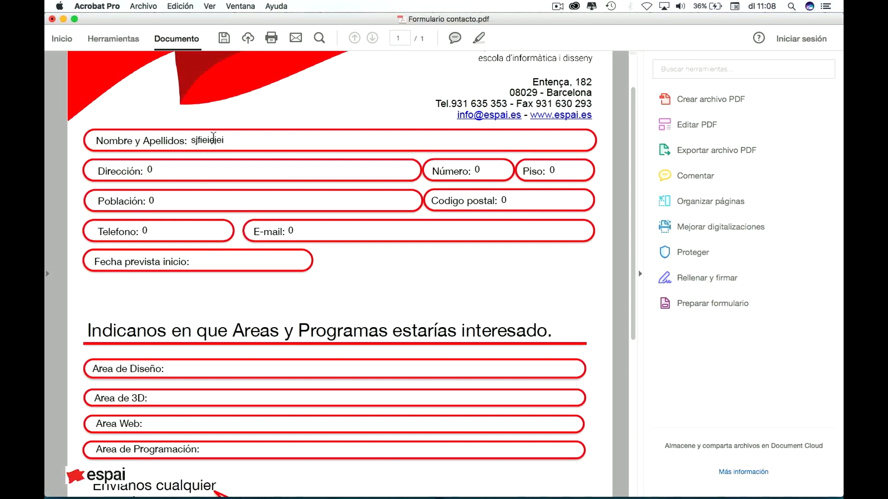
- Clear the sample text from Nombre y Apellidos and try to delete the zeros in fields such as Dirección and Población
double_click(212, 140)
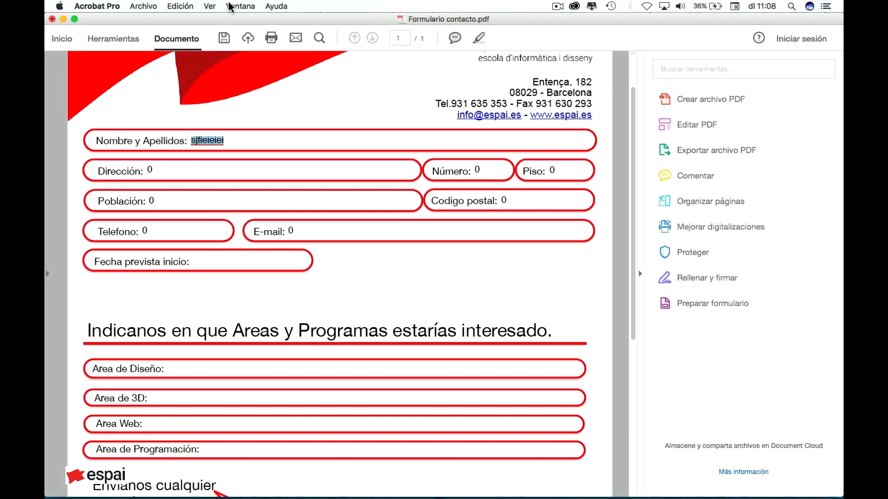
key(BackSpace)
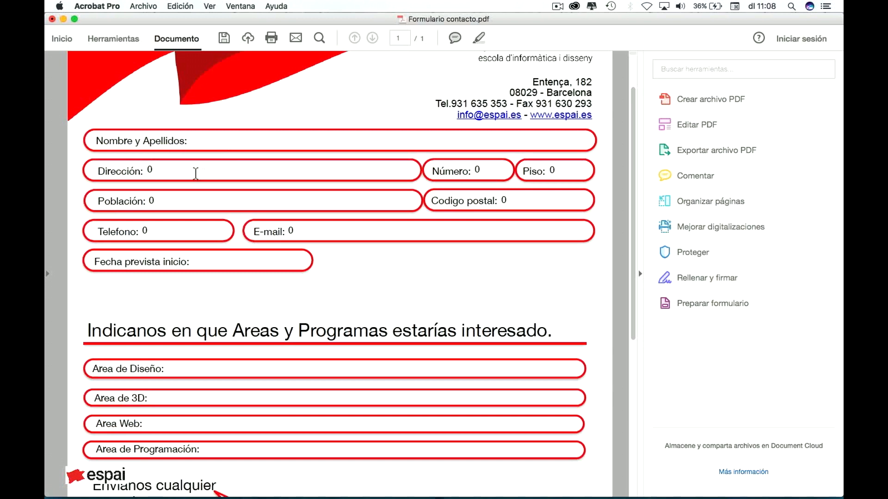
click(157, 167)
key(BackSpace)
key(Tab)
key(Tab)
key(BackSpace)
click(153, 202)
key(BackSpace)
click(153, 170)
key(BackSpace)
- Return to form preparation and check the format category of the Dirección field
click(685, 303)
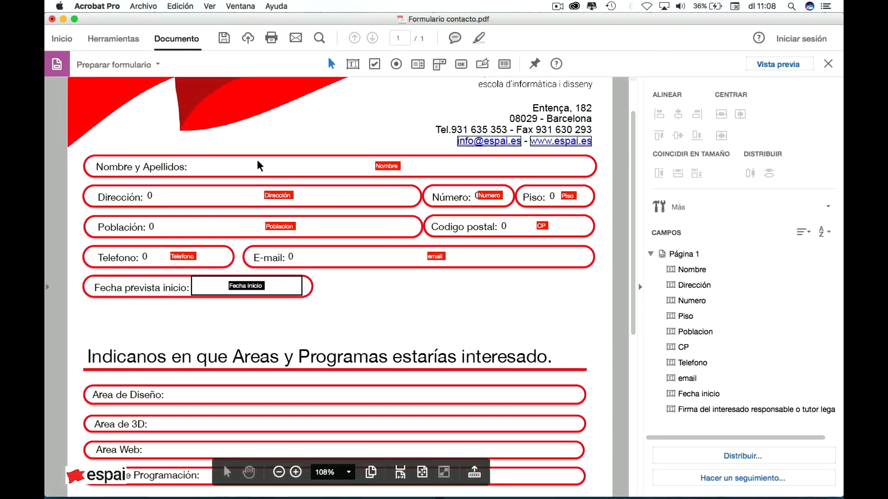
double_click(162, 197)
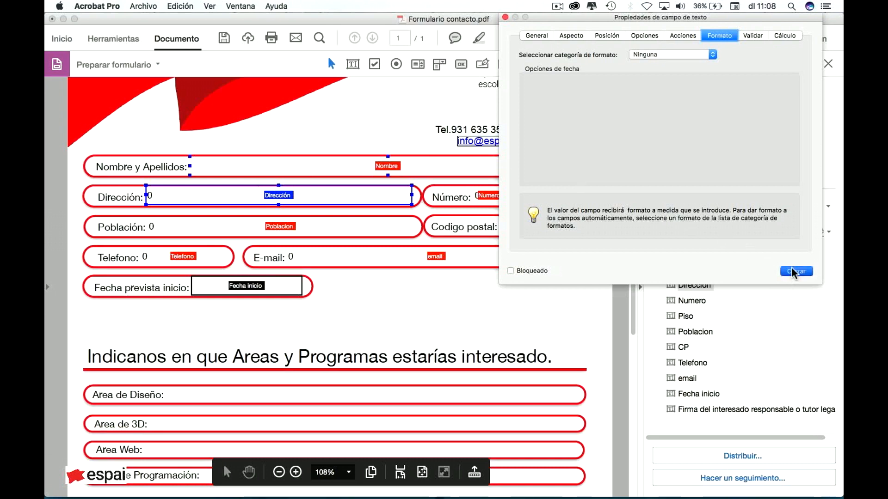
click(796, 271)
- Preview the form, pick 7 December 2018 in the Fecha prevista inicio calendar, and return to editing with the date field selected
click(243, 287)
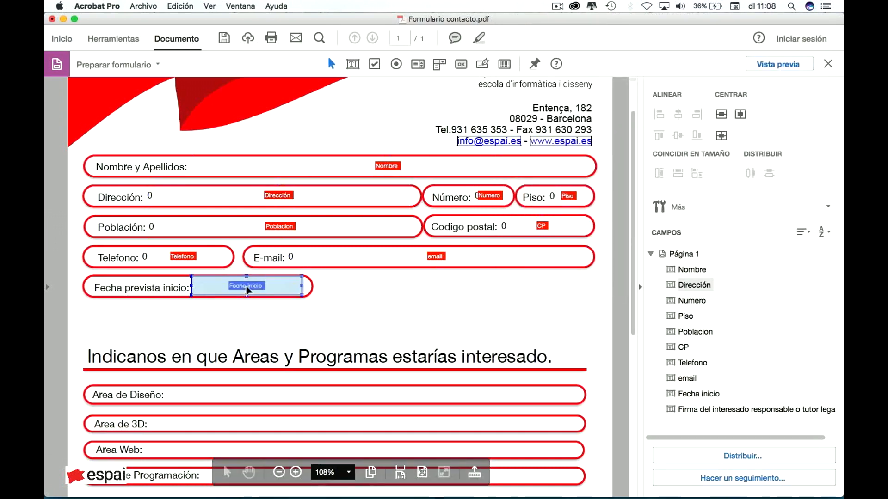
click(783, 66)
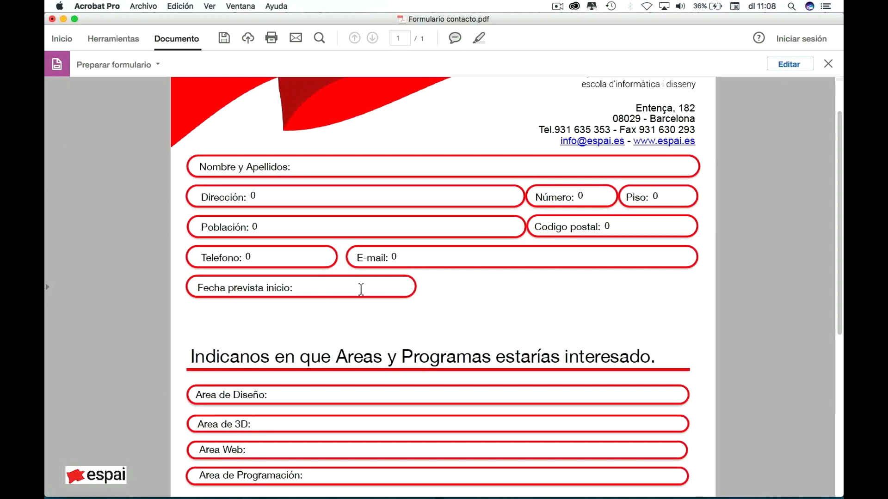
click(411, 286)
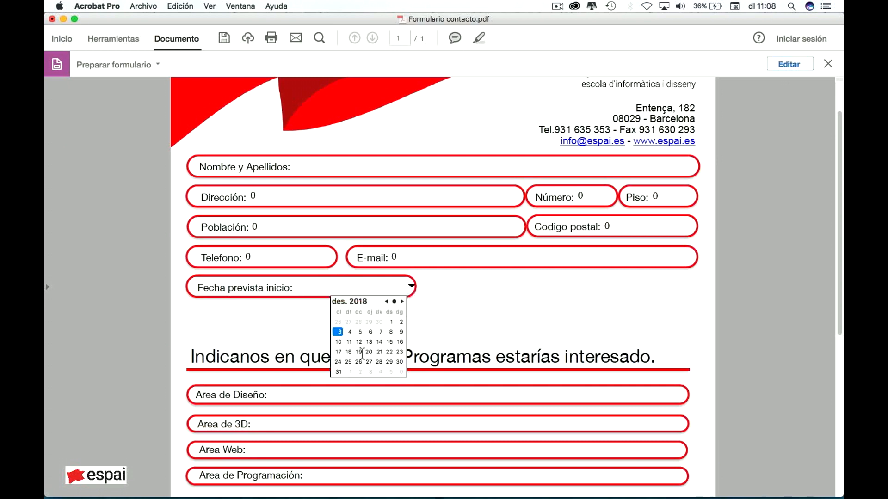
click(380, 332)
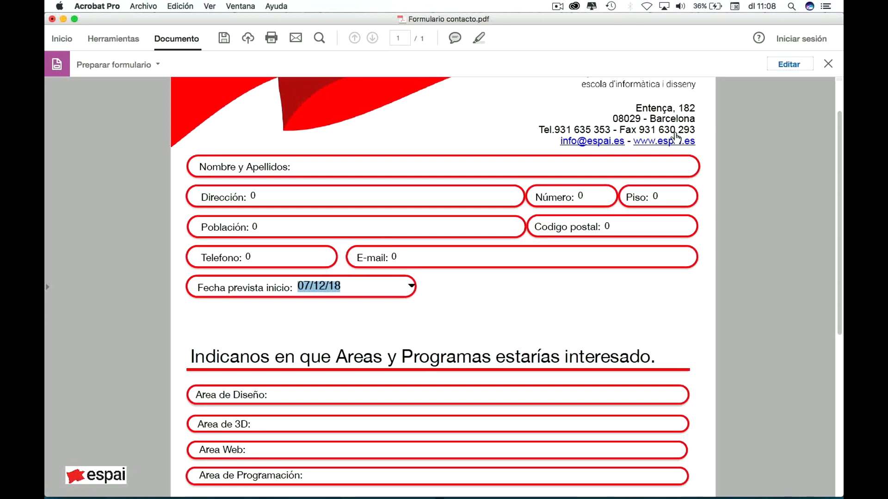
click(802, 61)
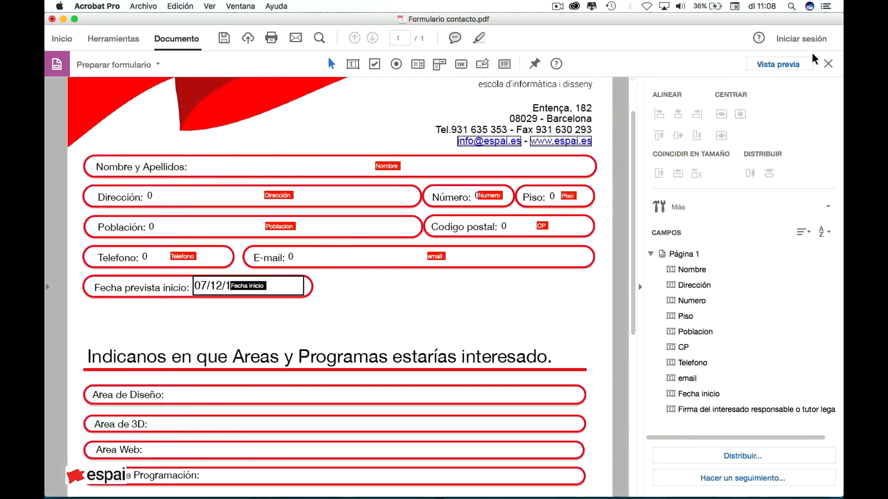
click(210, 291)
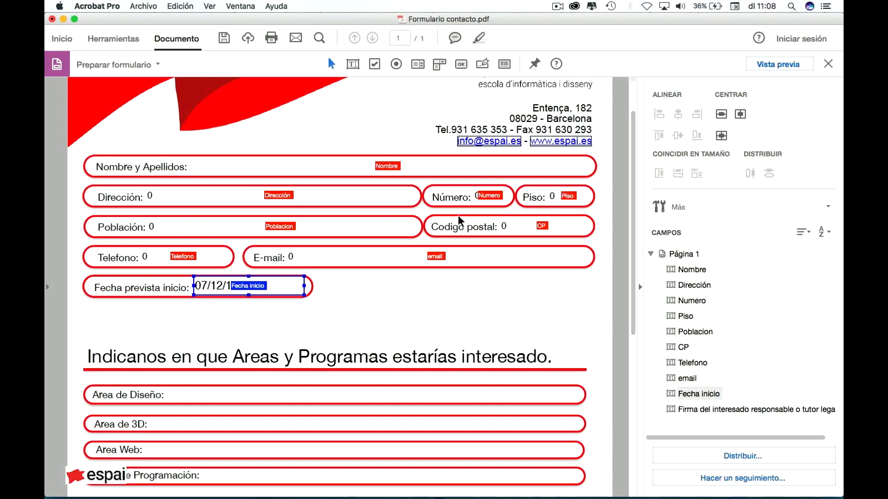
- Add a list box named Area Diseño beside the Area de Diseño label and resize it to fit inside its outlined box
scroll(464, 223, down, 5)
scroll(477, 175, down, 2)
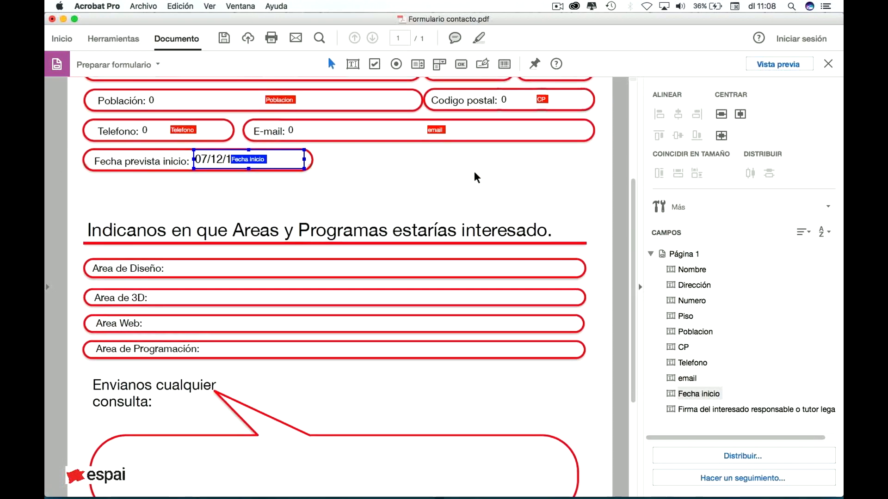
scroll(479, 184, down, 3)
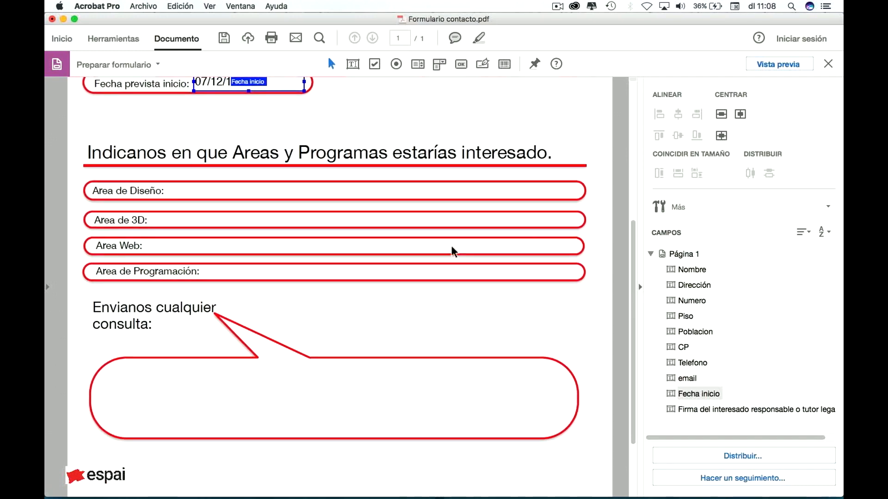
scroll(234, 159, down, 3)
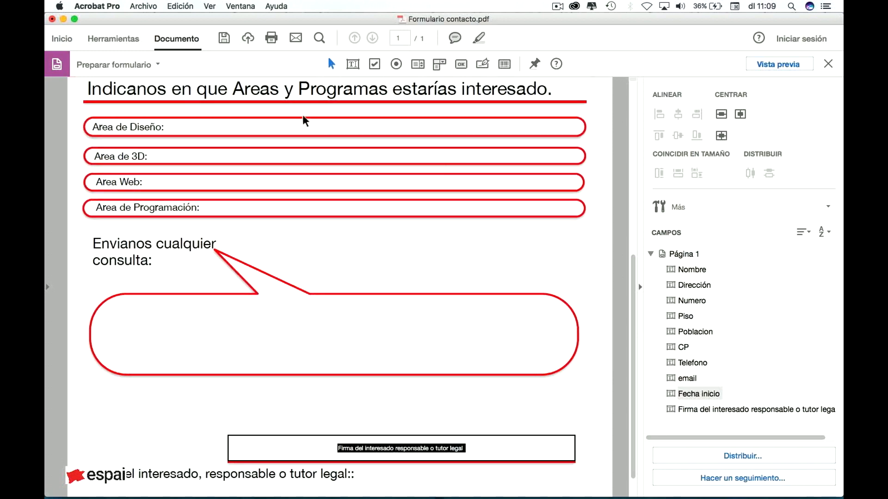
click(174, 129)
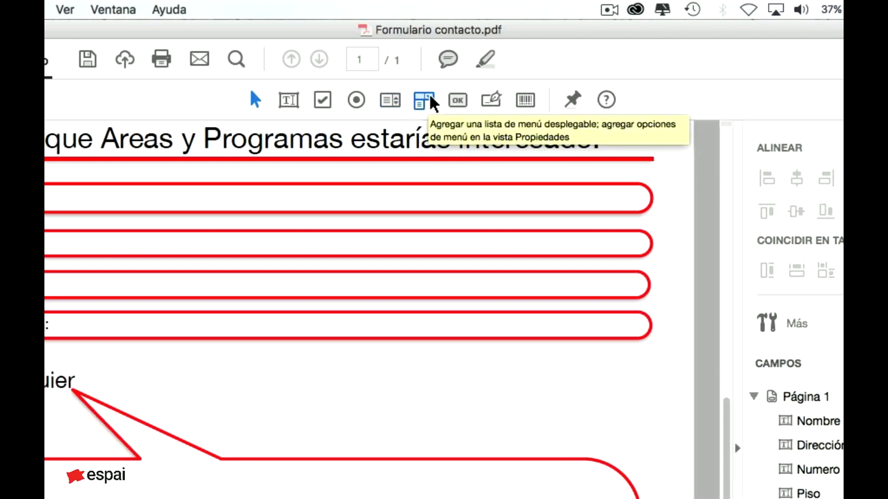
click(391, 100)
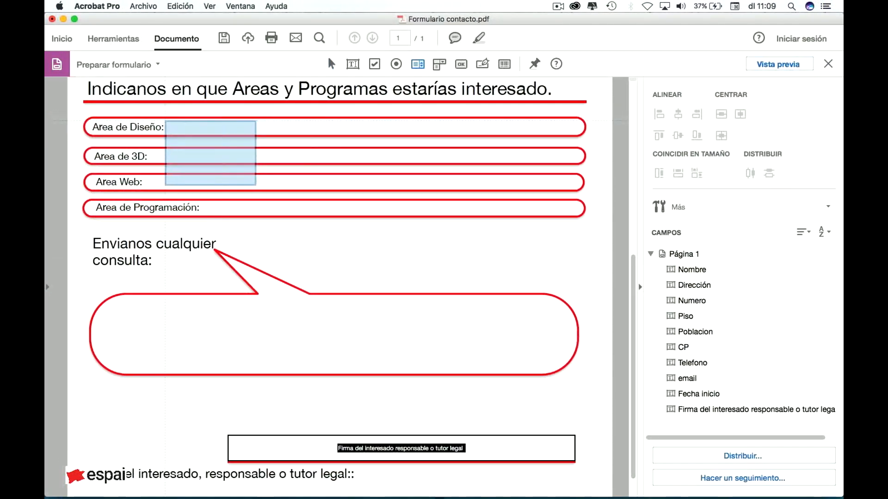
click(205, 145)
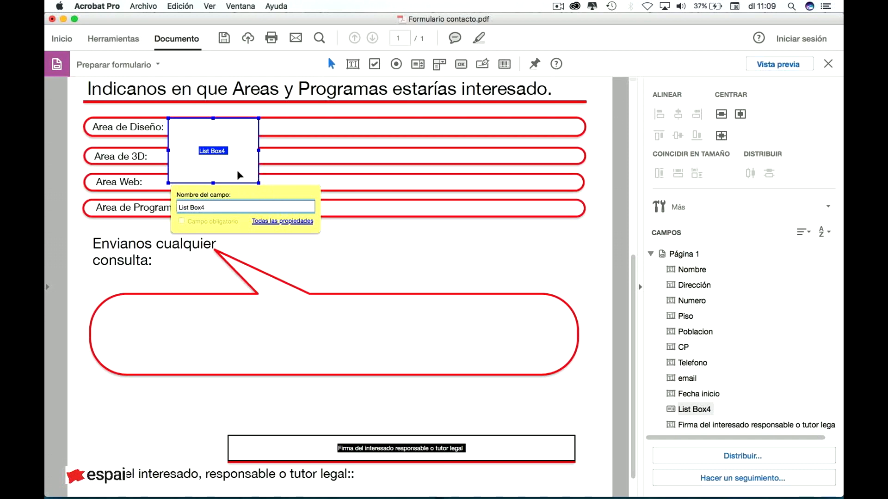
drag(215, 207, 165, 196)
text(Area Diseño)
drag(258, 151, 575, 159)
drag(372, 182, 375, 135)
- Add Adobe Photoshop CC as an item of the Area Diseño list, with Adobe Photoshop CC as its export value
double_click(350, 130)
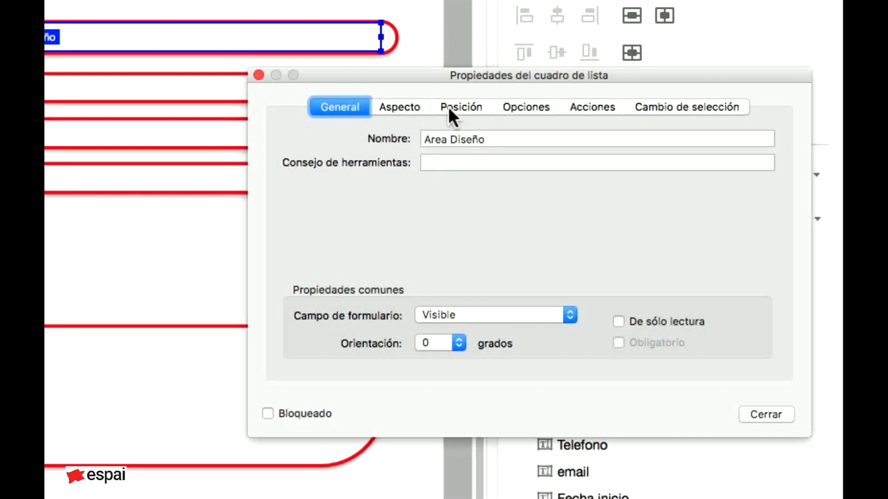
click(403, 107)
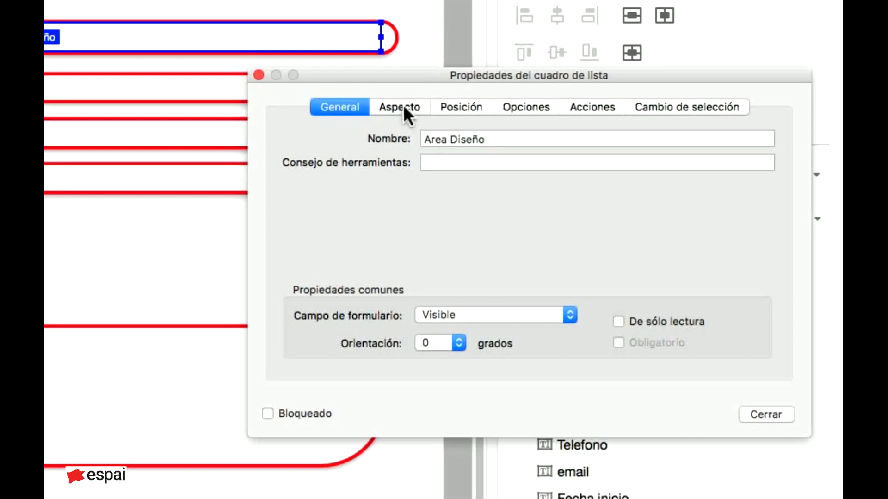
click(431, 103)
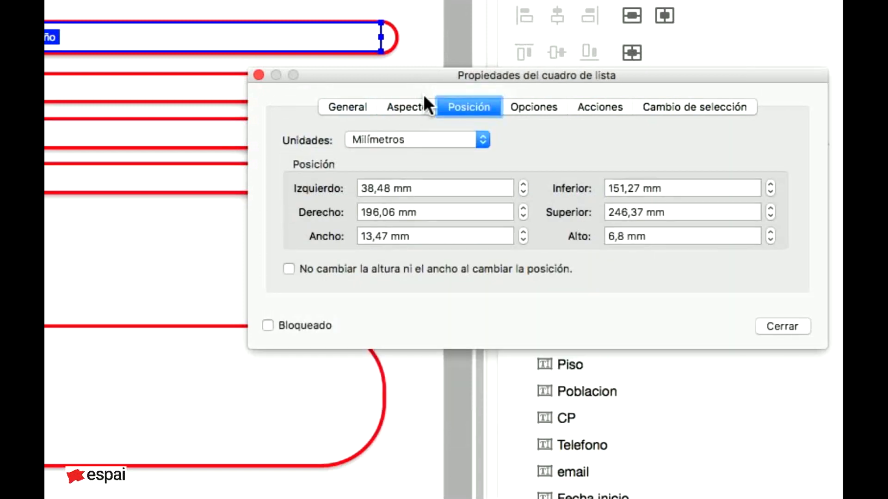
click(547, 104)
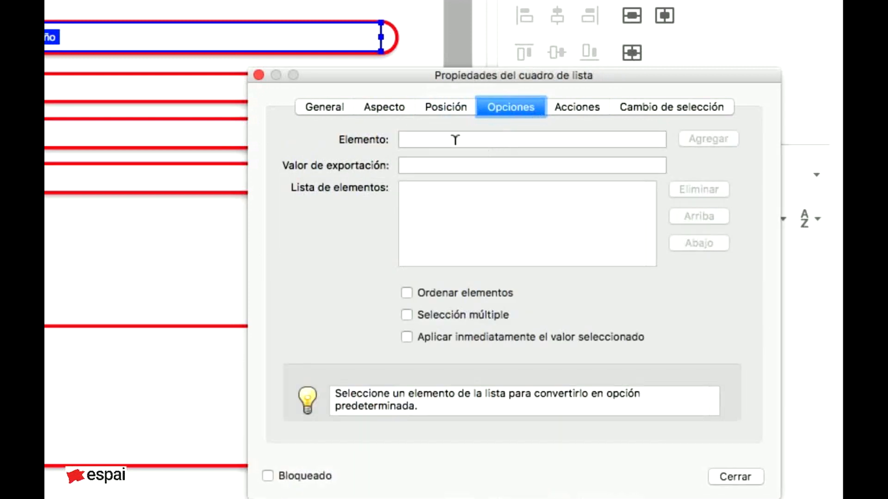
click(470, 140)
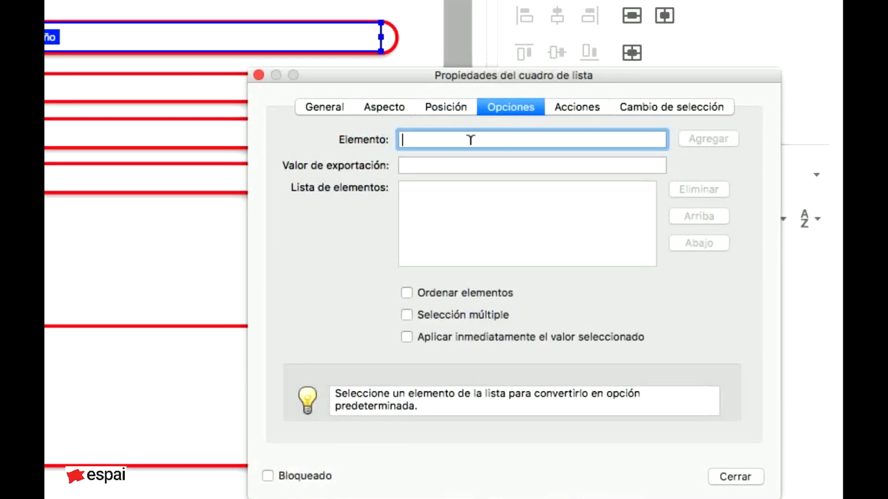
text(Adobe Photoshop CC)
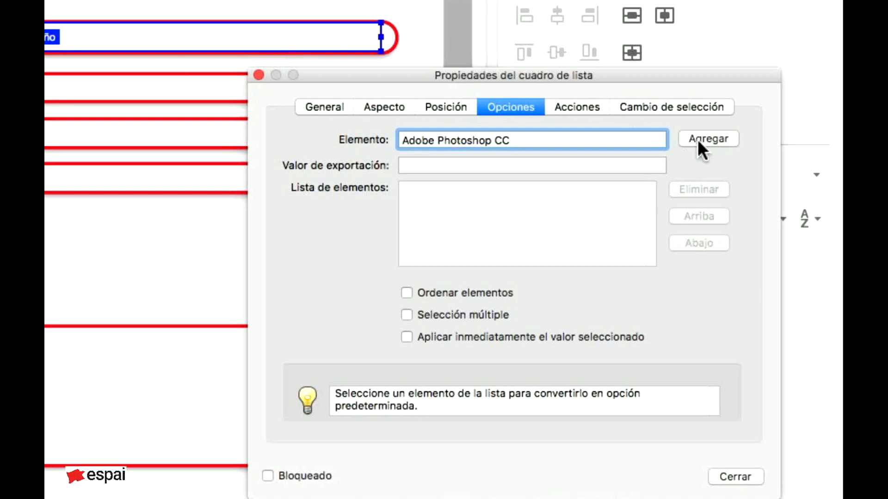
click(716, 138)
click(417, 160)
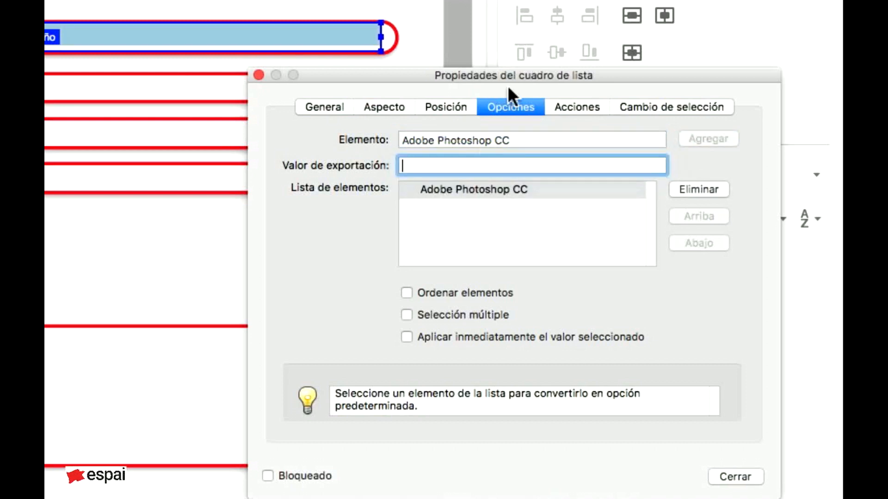
text(Adobe Photoshop CC)
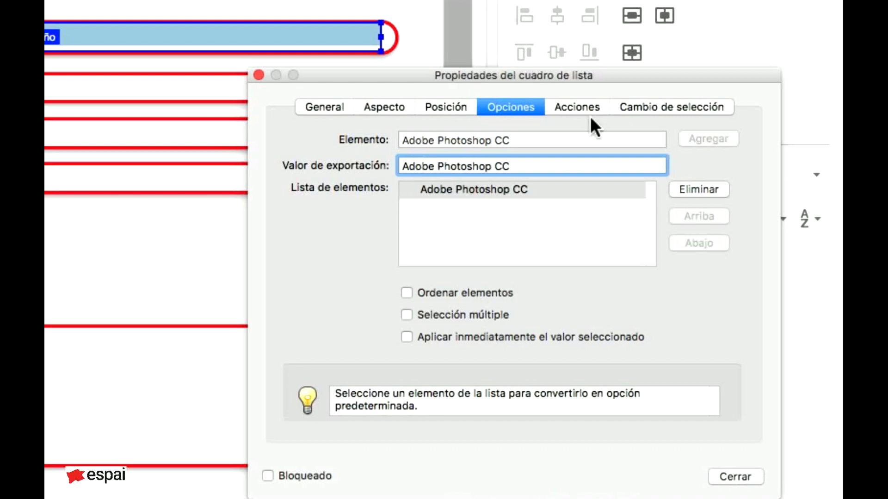
- Add Adobe Illustrator CC as another item of the Area Diseño list
key(shift+Tab)
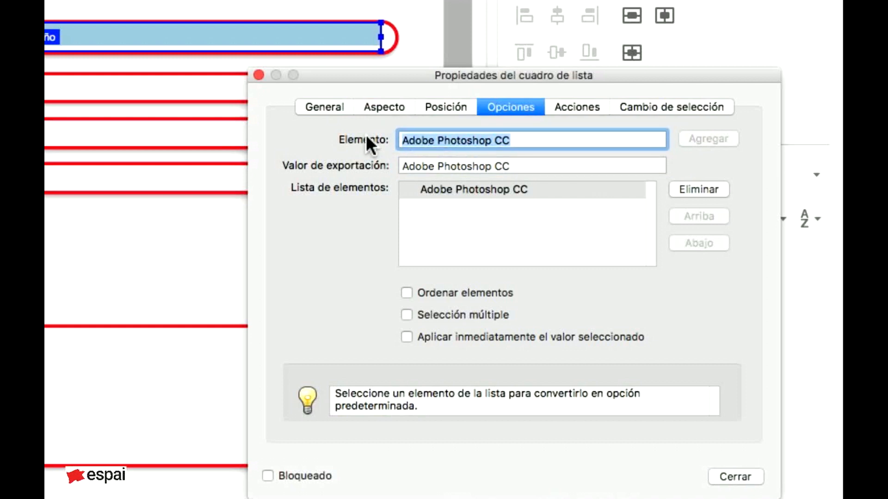
double_click(444, 135)
drag(524, 129, 556, 95)
text(Illsu)
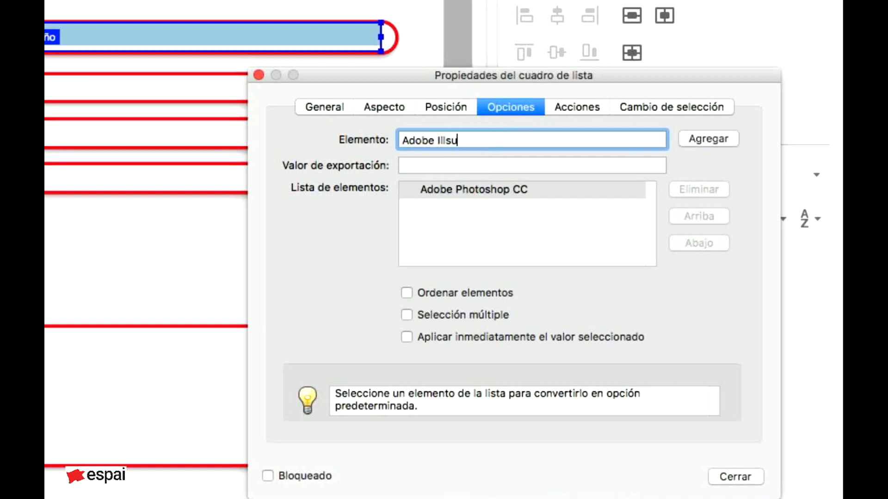
key(BackSpace)
key(BackSpace)
text(ustrator CC)
click(706, 138)
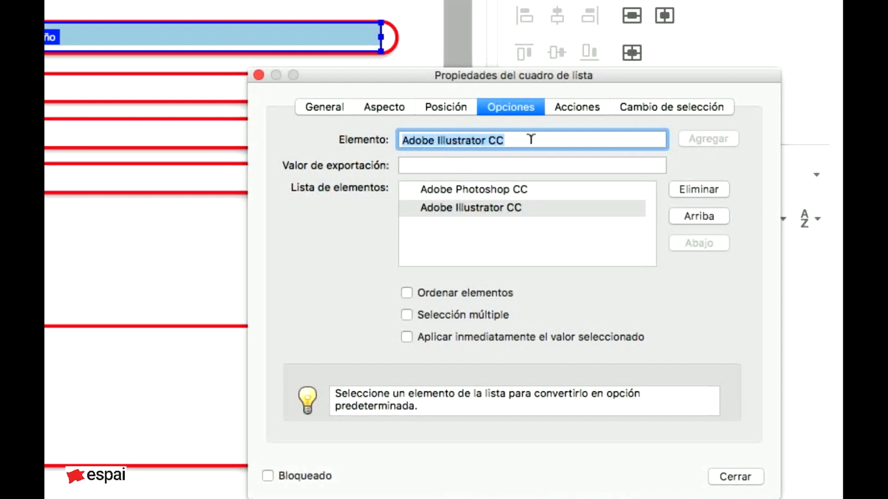
- Add Adobe InDesign CC as a third item of the Area Diseño list
double_click(448, 138)
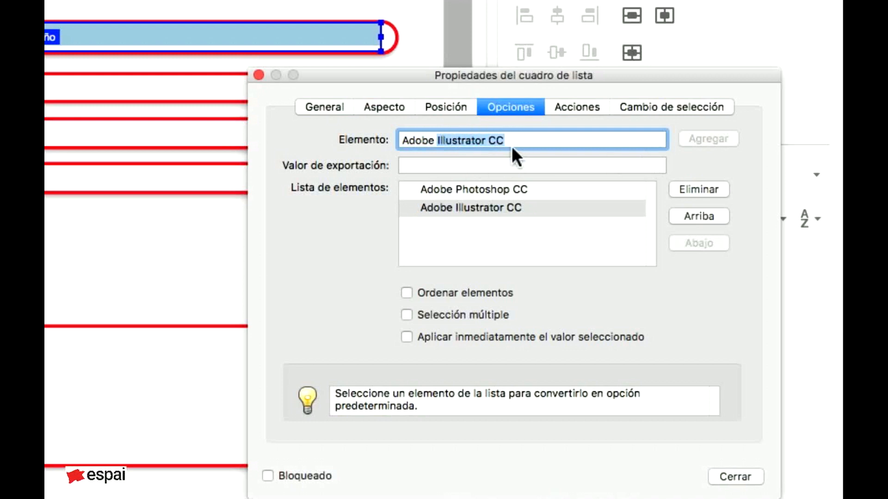
text(InDes)
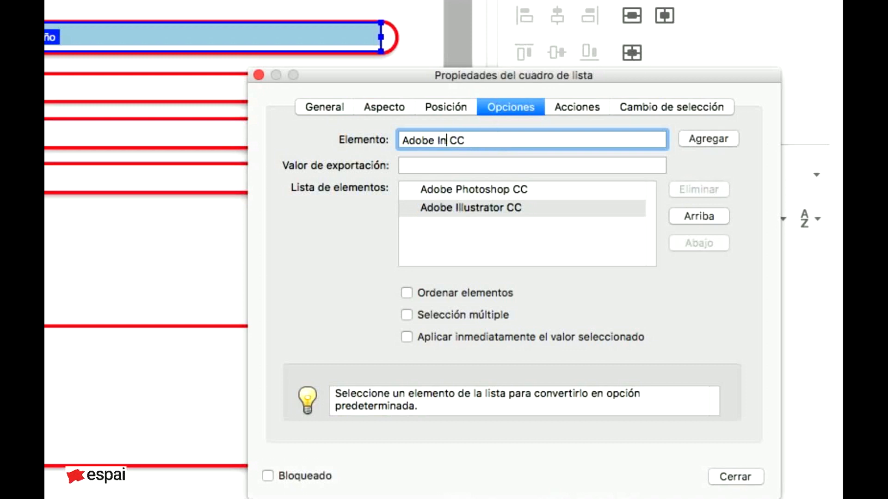
text(ign)
click(719, 138)
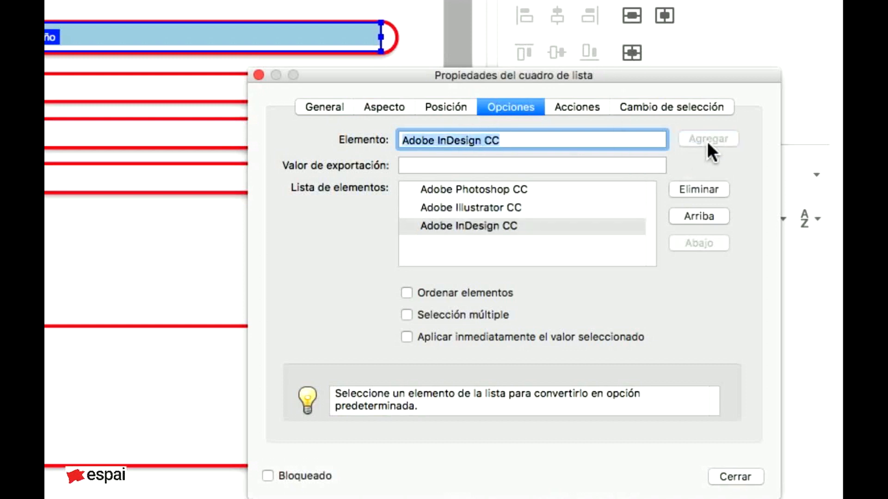
double_click(470, 141)
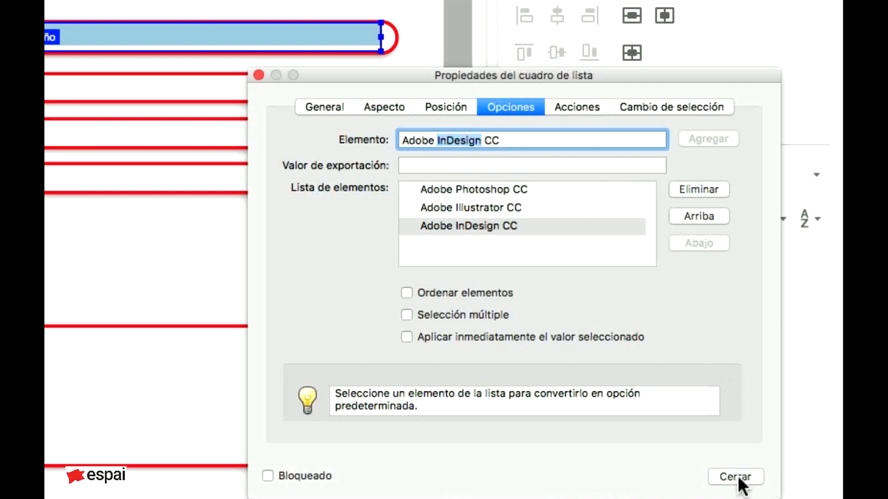
- Keep Ninguna acción for selection changes of the Area Diseño list and enable Selección múltiple
click(570, 107)
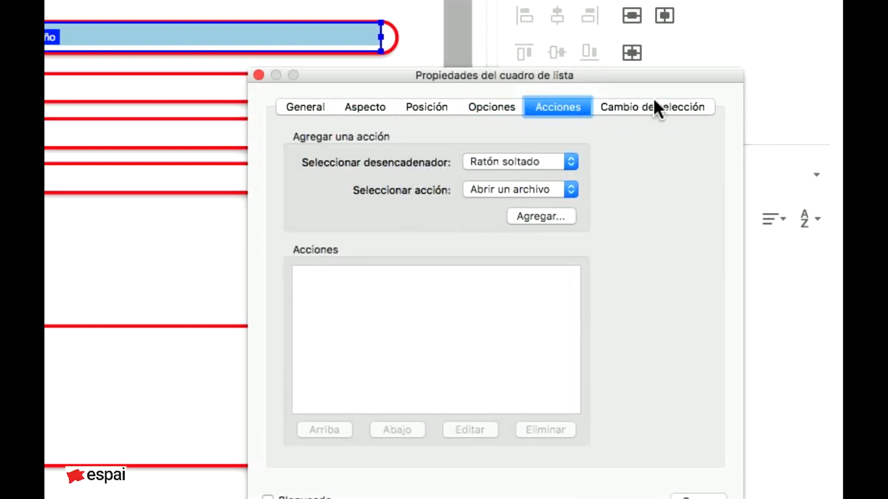
click(654, 109)
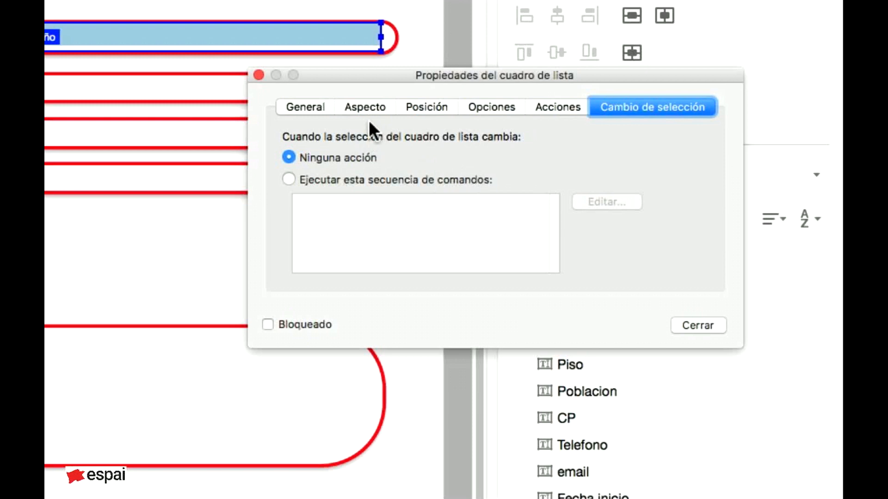
click(333, 181)
click(349, 157)
click(514, 107)
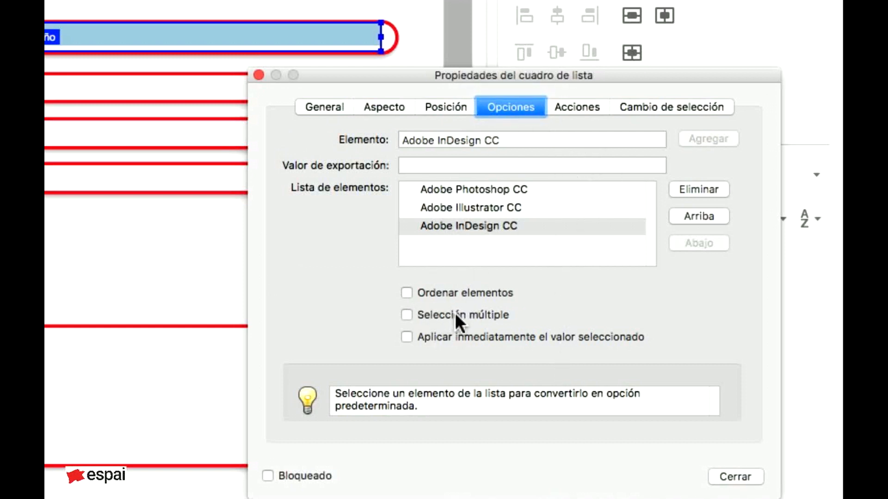
click(474, 314)
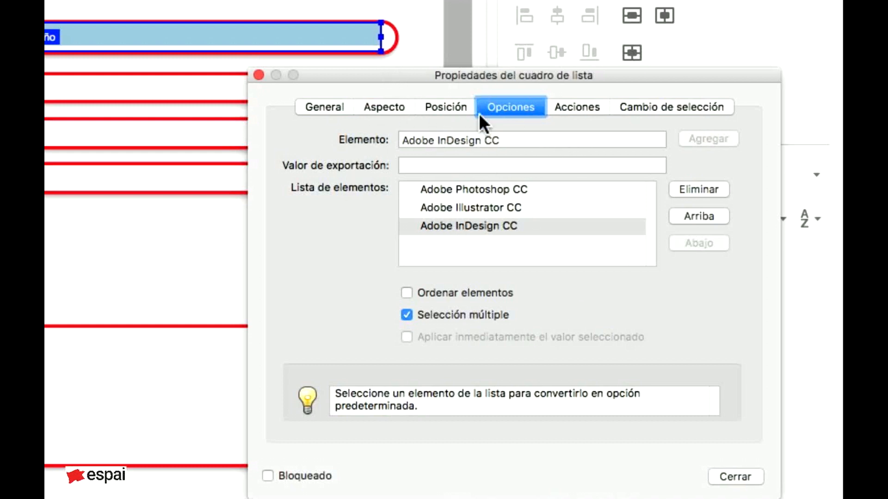
- Add a blank item consisting of a single space to the Area Diseño list, move it above Adobe Photoshop CC, and close the properties
click(443, 139)
key(super+a)
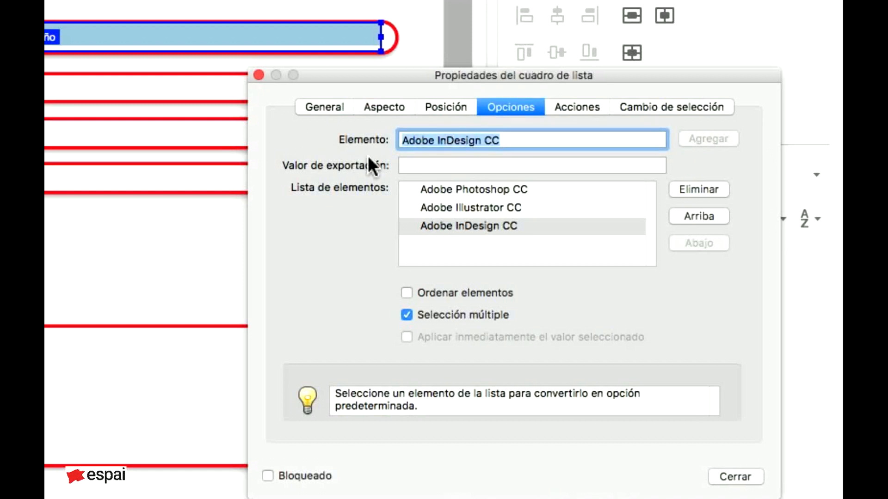
key(BackSpace)
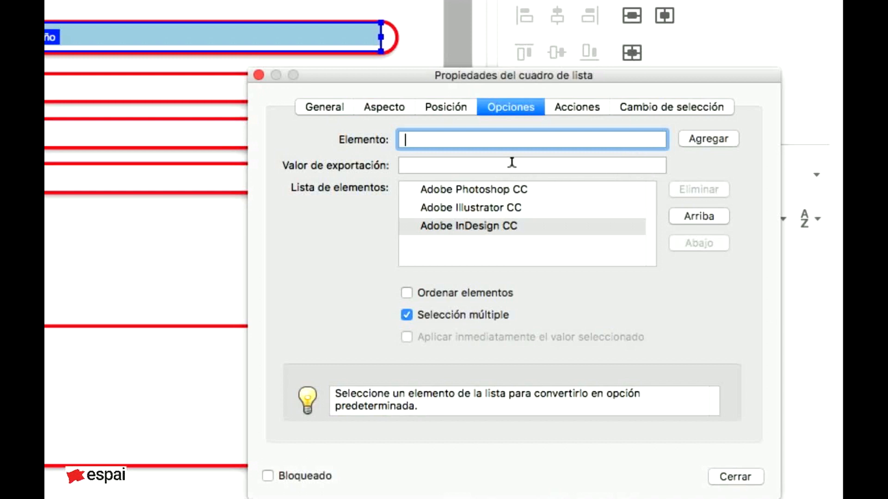
click(718, 138)
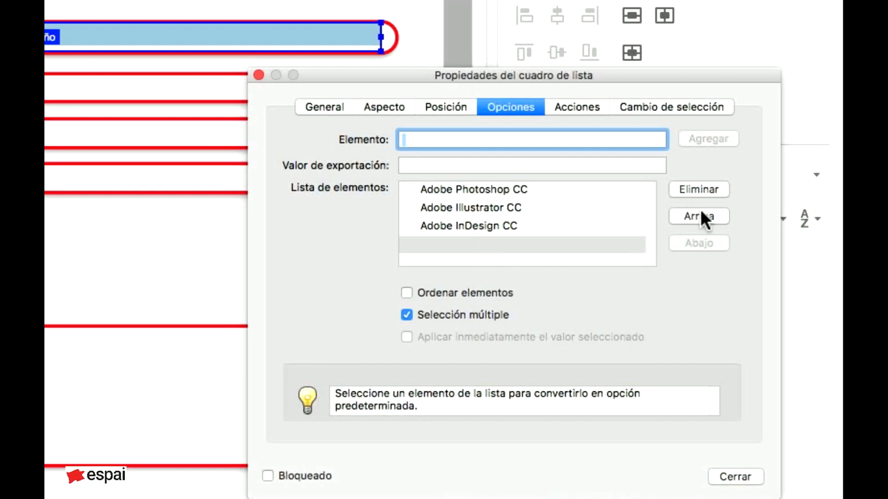
click(683, 214)
click(684, 214)
click(686, 215)
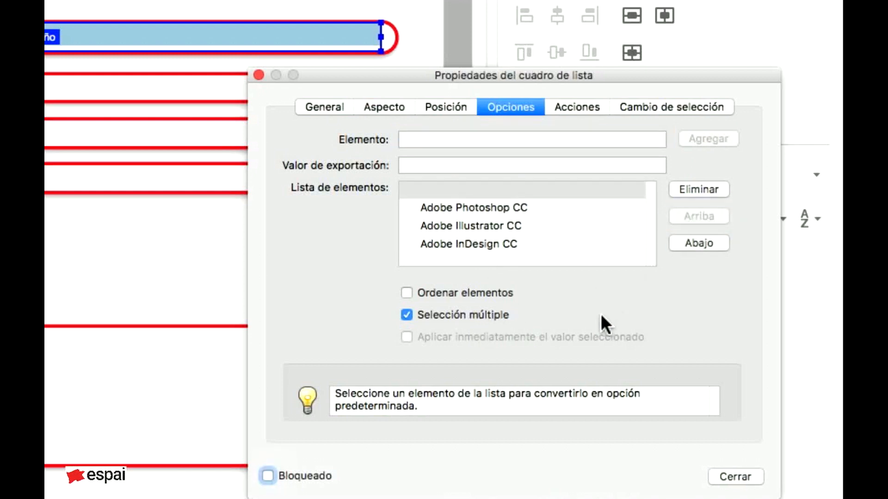
click(735, 477)
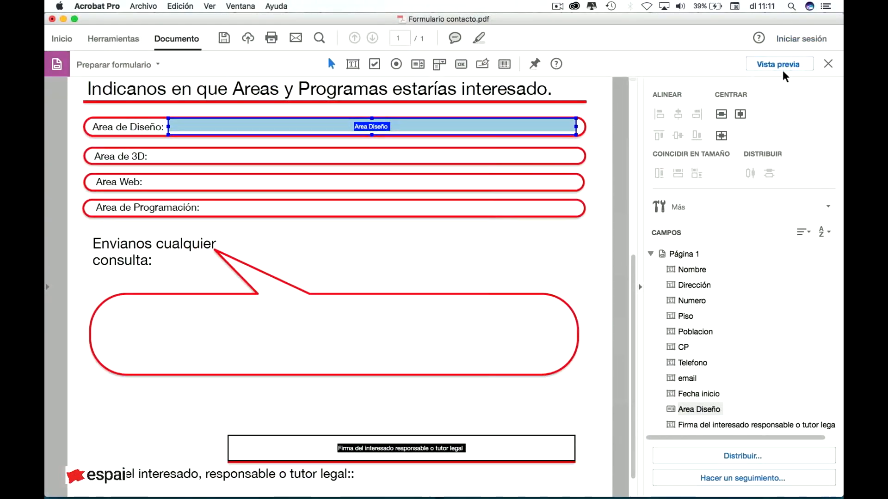
- Preview the form and try picking Adobe Illustrator CC and Adobe InDesign CC in the Area Diseño list
click(782, 67)
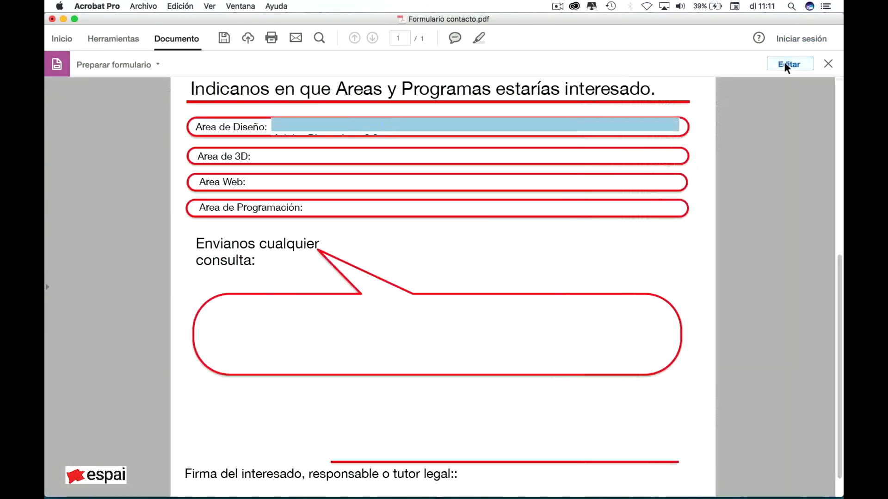
click(639, 127)
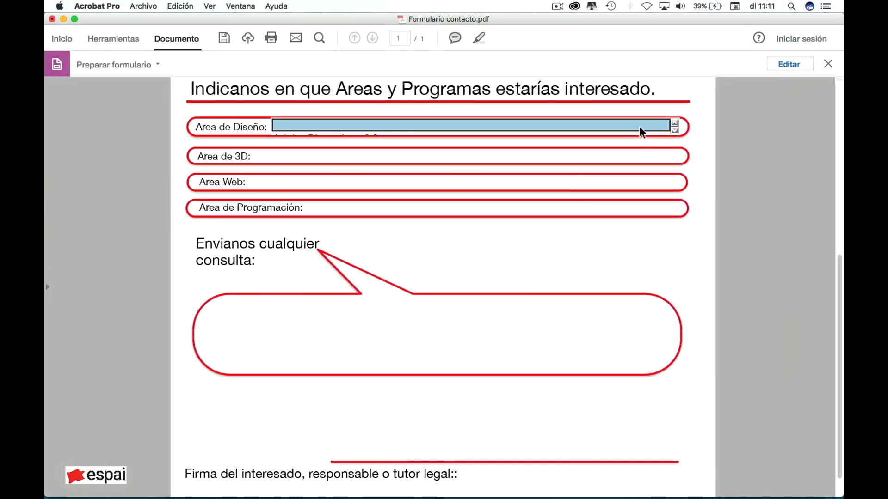
click(675, 129)
click(675, 130)
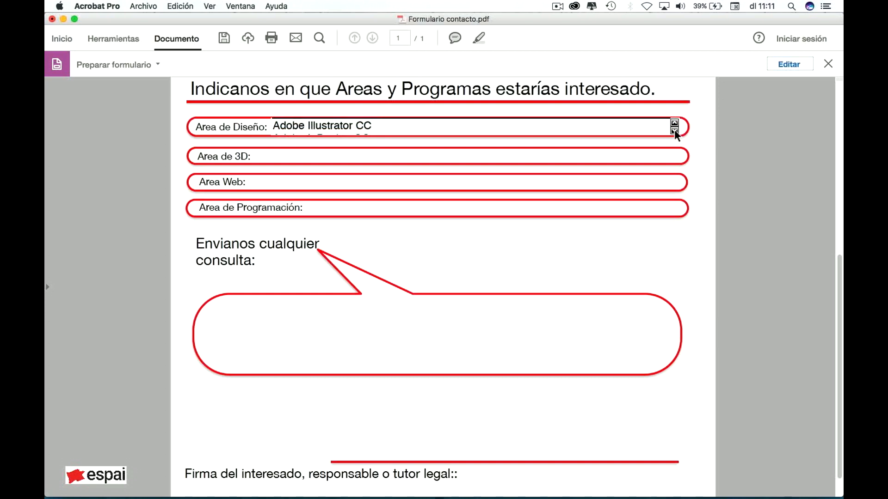
click(542, 125)
click(675, 130)
click(596, 125)
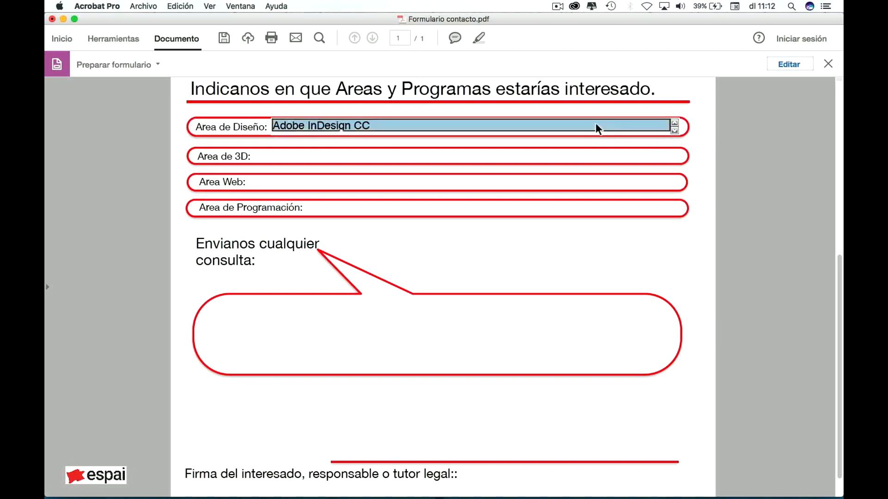
- Choose Adobe Photoshop CC in the previewed Area Diseño list, try the blank item, reselect Adobe Photoshop CC, and return to form editing
click(675, 123)
click(675, 123)
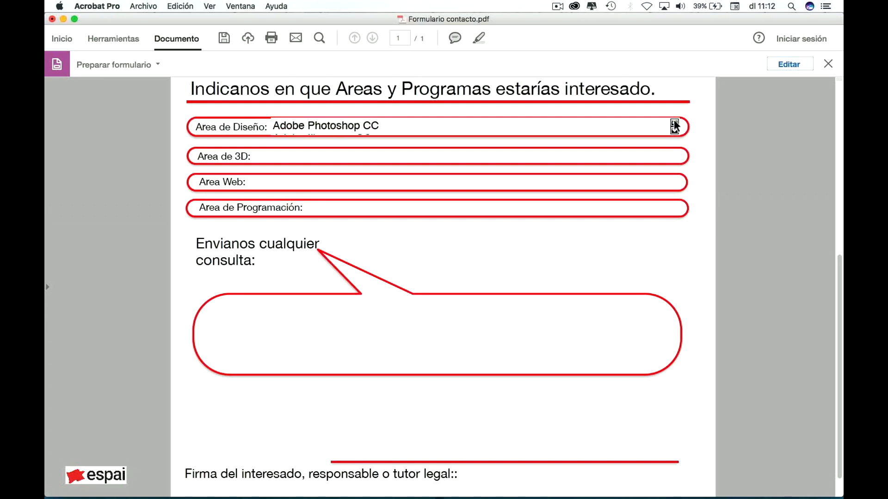
click(675, 130)
click(674, 123)
click(509, 127)
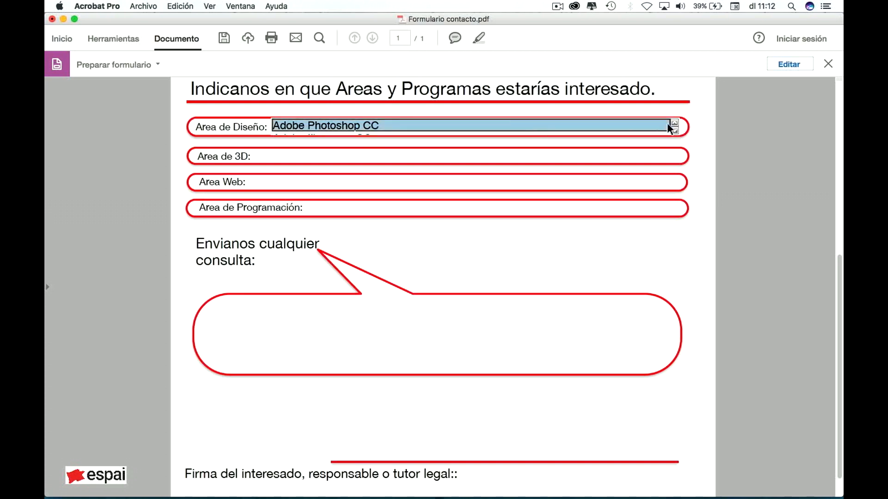
click(675, 123)
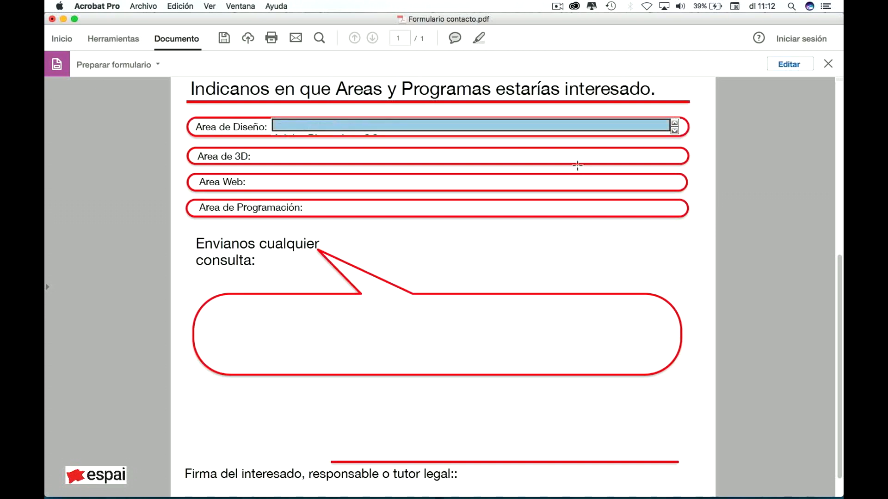
click(675, 130)
click(628, 129)
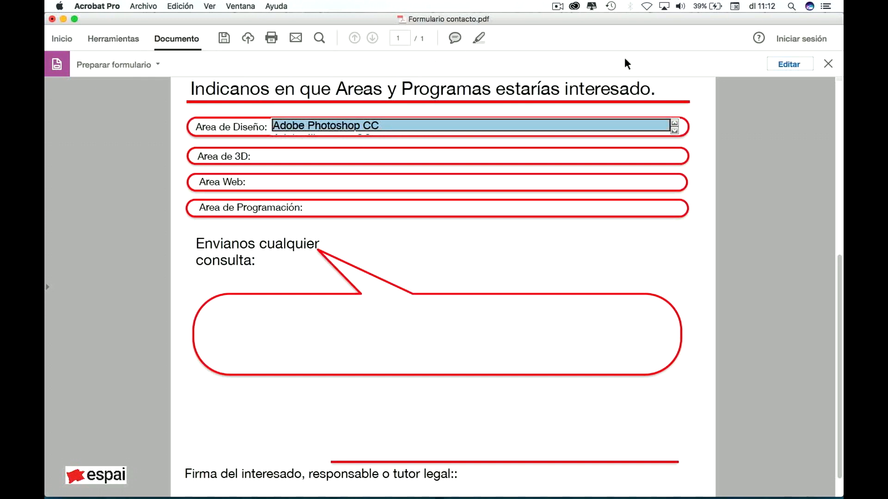
click(780, 61)
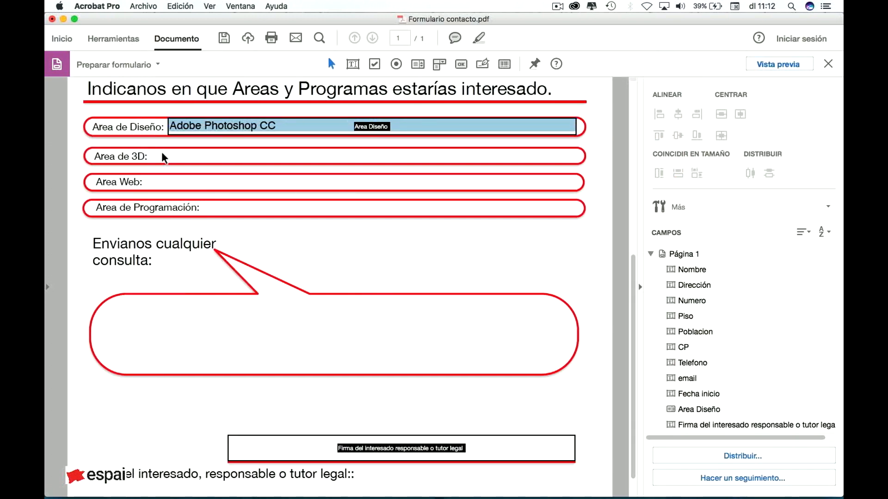
- Add a dropdown menu named Area 3D beside the Area de 3D label with items Autodesk 3D Studio Max, Autodesk Autocad and Render con VRay
click(439, 64)
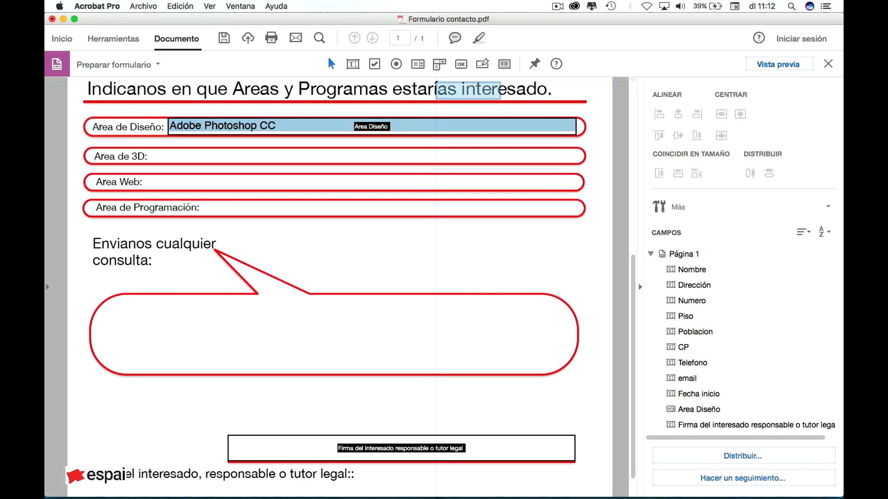
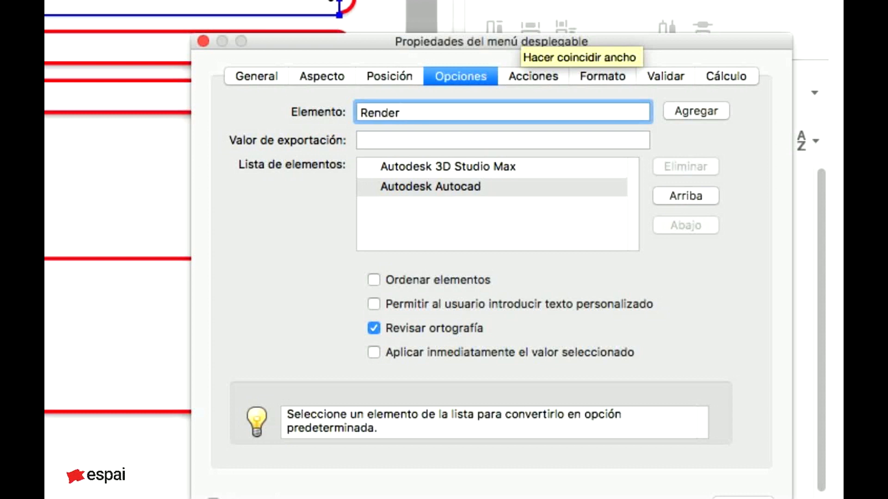
text(con VRay)
click(681, 110)
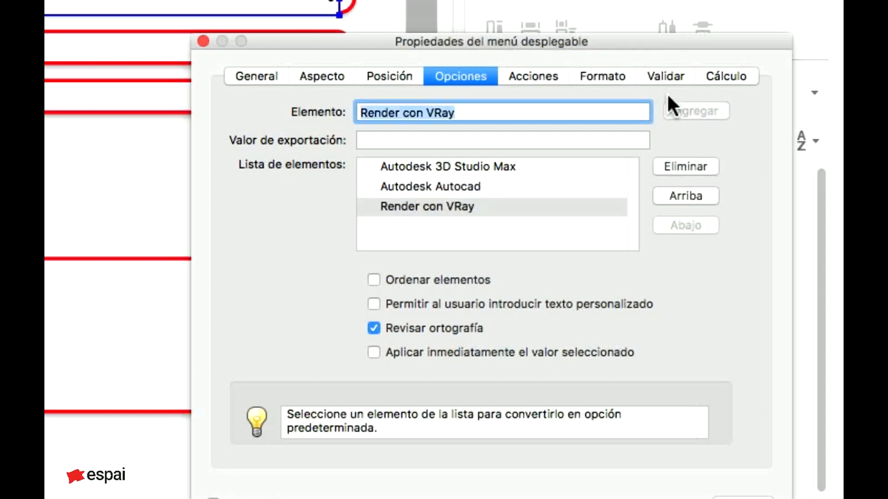
- Add a blank item consisting of a single space to the Area 3D dropdown and move it above Autodesk 3D Studio Max
drag(473, 101, 330, 99)
key(BackSpace)
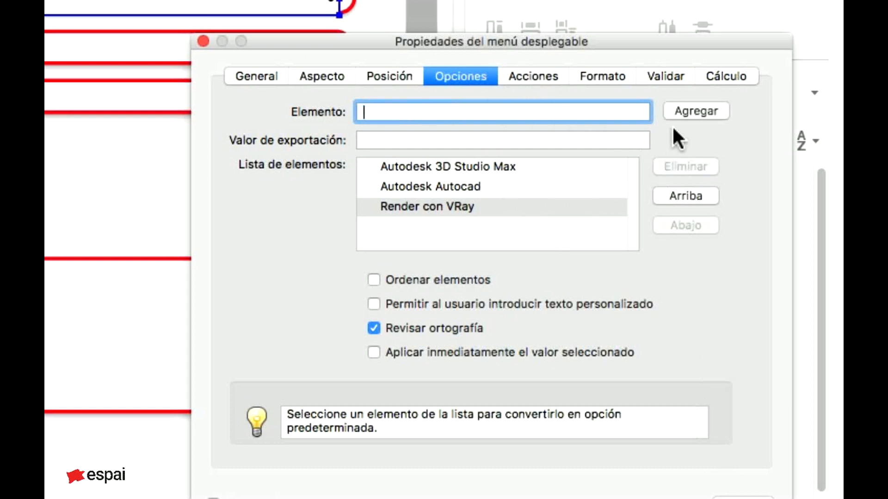
click(691, 111)
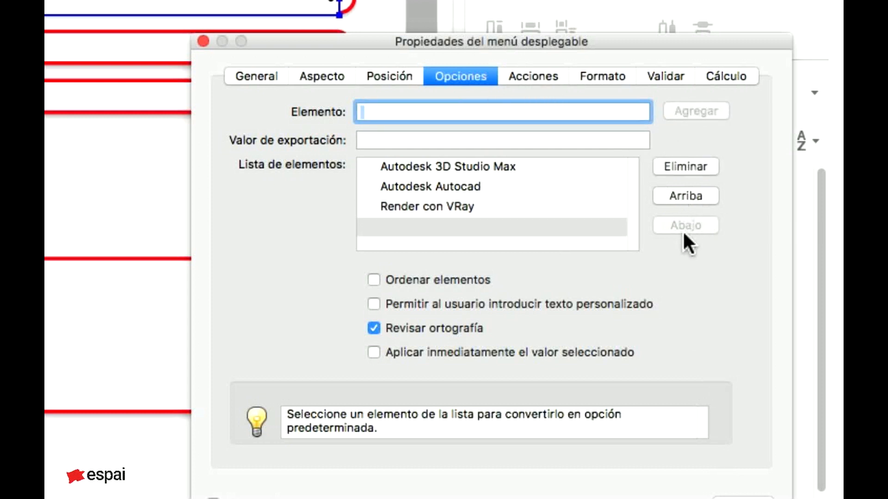
click(682, 190)
click(682, 191)
click(682, 191)
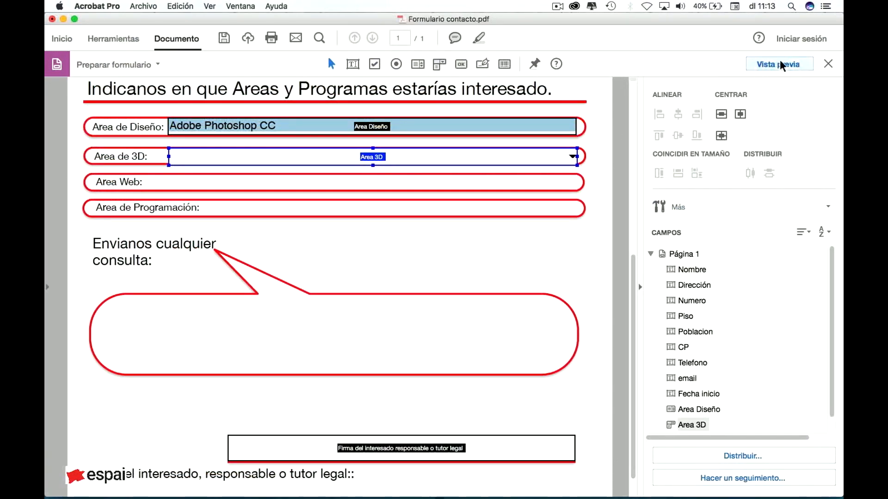
- Preview the form, try Autodesk Autocad and Autodesk 3D Studio Max in the Area 3D dropdown, pick Render con VRay, and return to editing
click(783, 67)
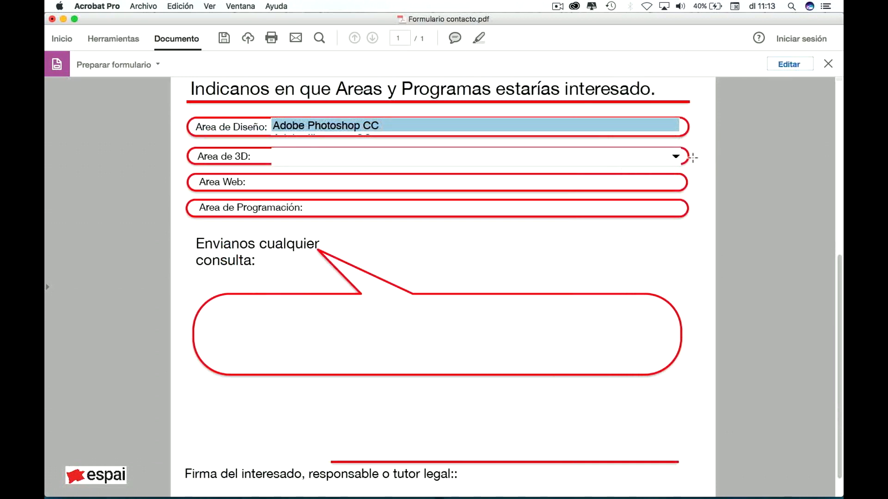
click(676, 156)
click(387, 197)
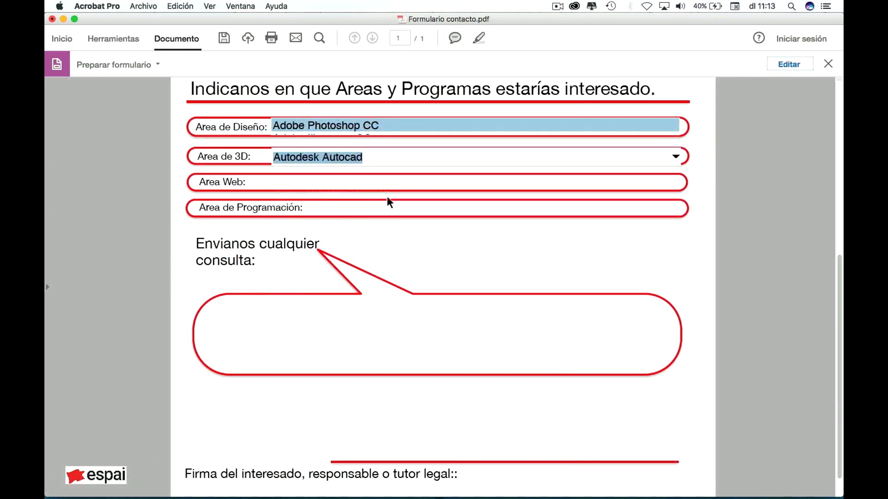
click(676, 156)
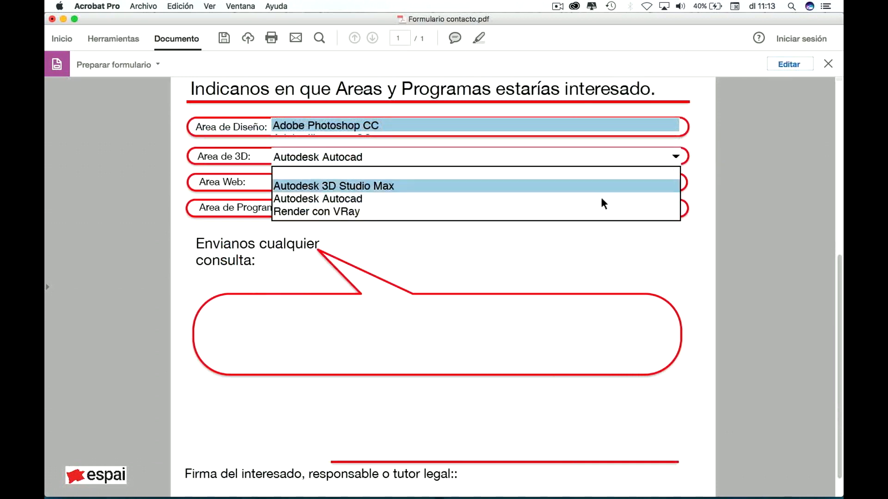
click(365, 185)
click(676, 157)
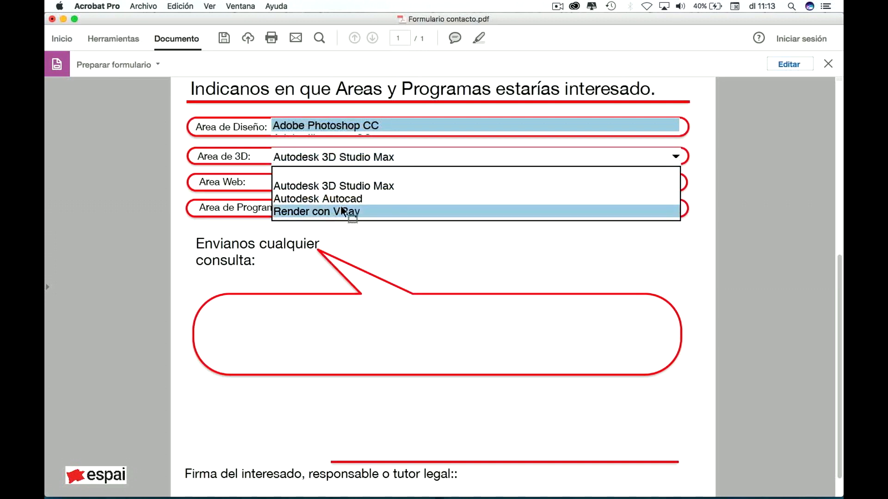
click(339, 212)
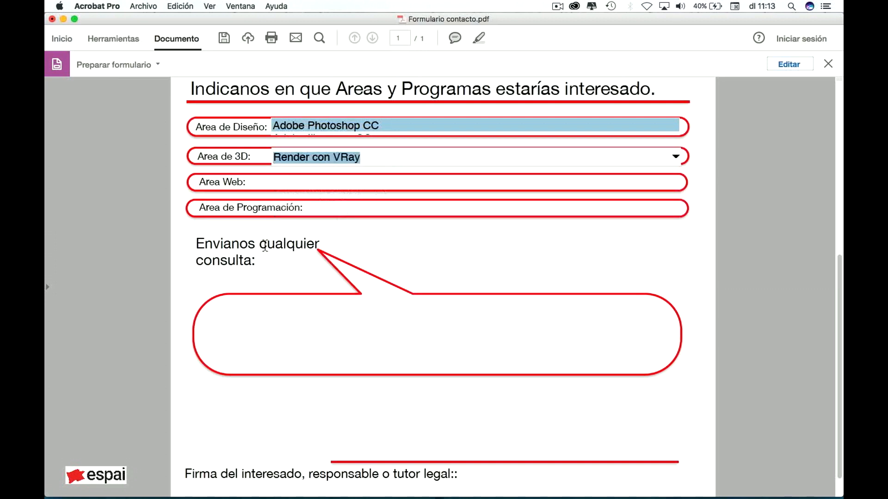
click(747, 172)
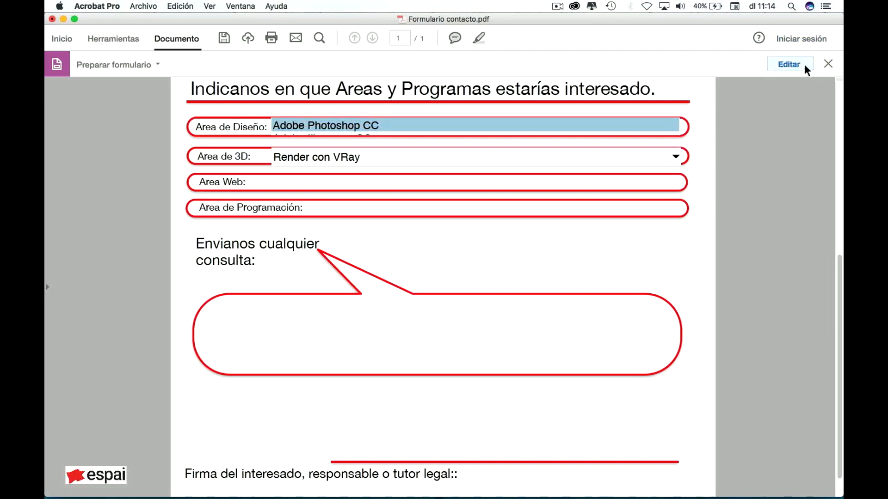
click(789, 64)
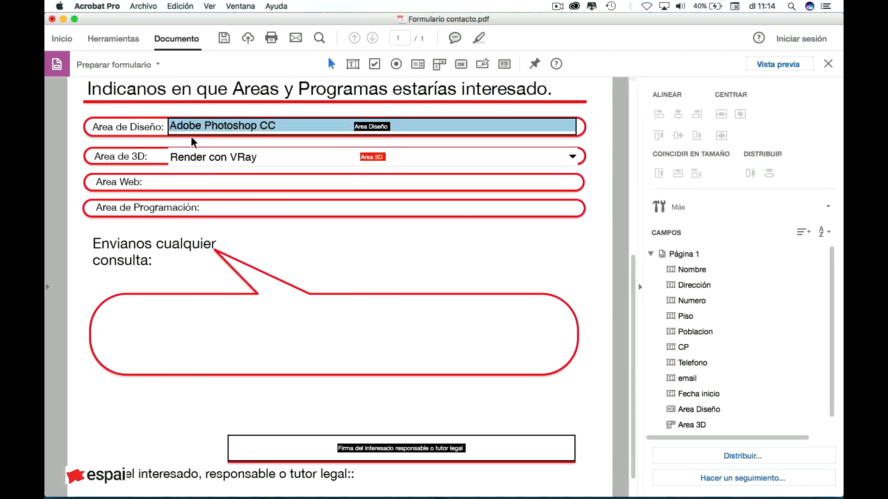
- Add a text field named Comentarios inside the speech bubble and enlarge it to about 163 by 29 mm
click(383, 159)
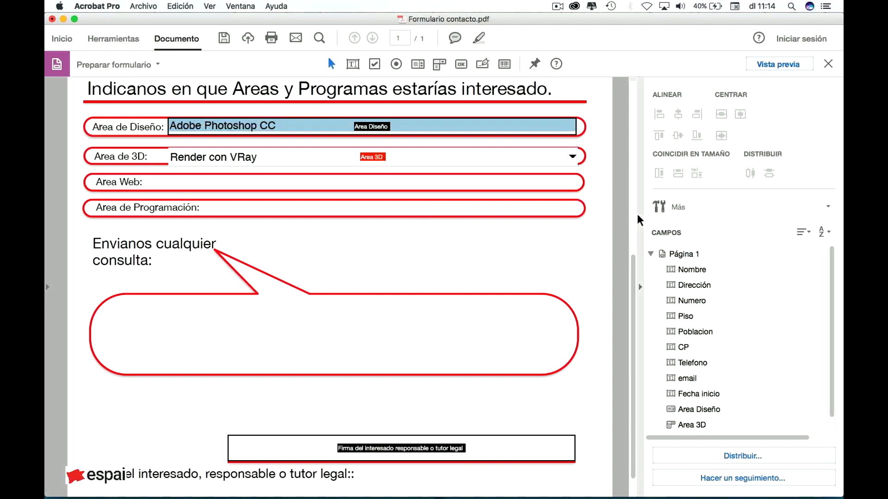
drag(633, 265, 631, 294)
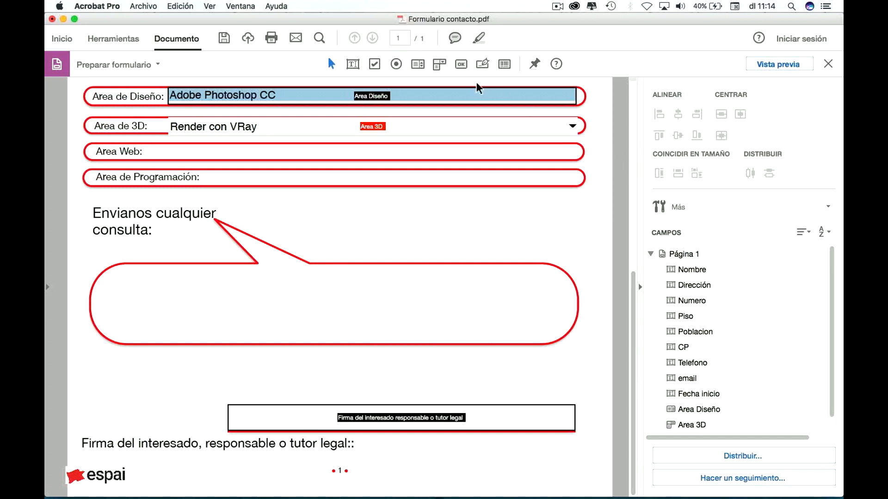
click(353, 65)
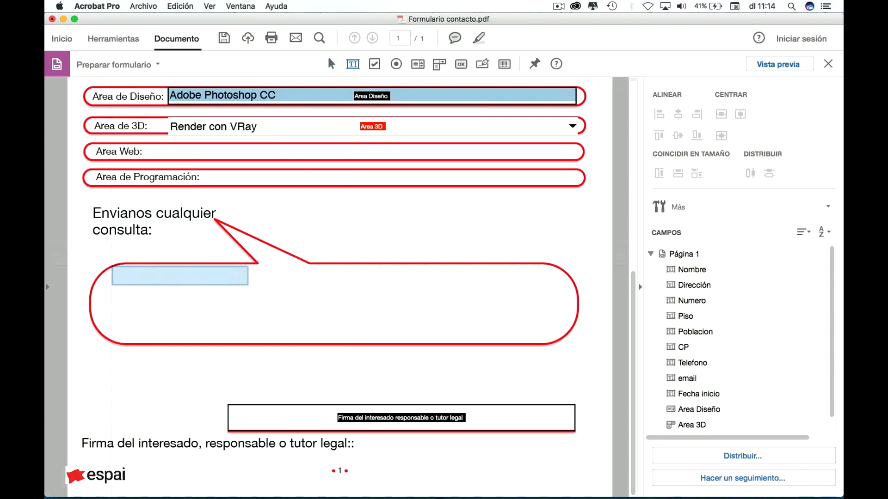
click(260, 286)
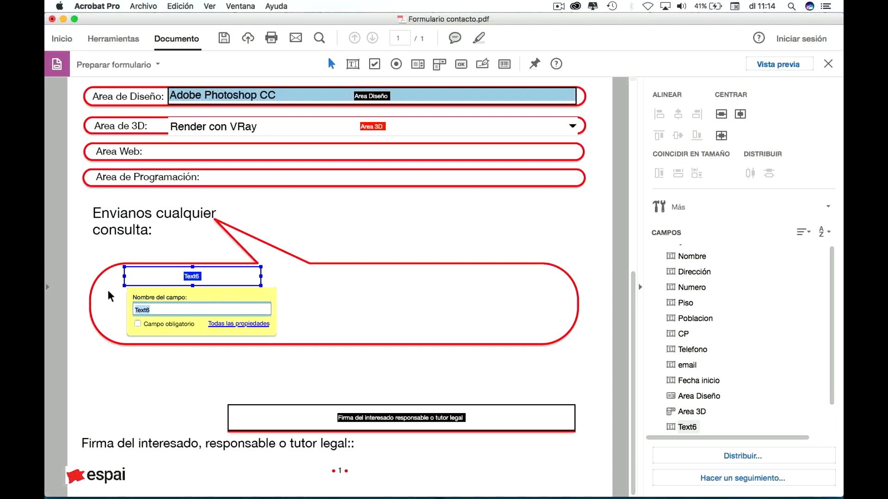
text(c)
drag(258, 286, 547, 342)
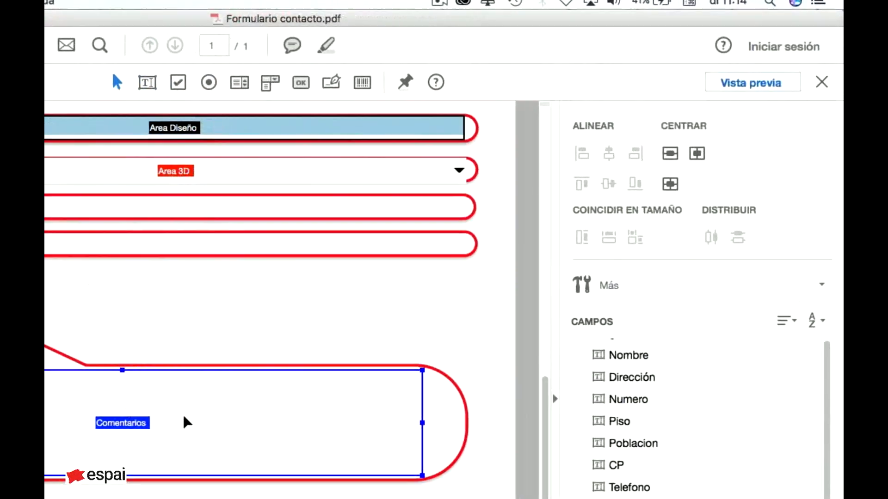
- Make the Comentarios field multiline and limit it to 130 characters
double_click(377, 305)
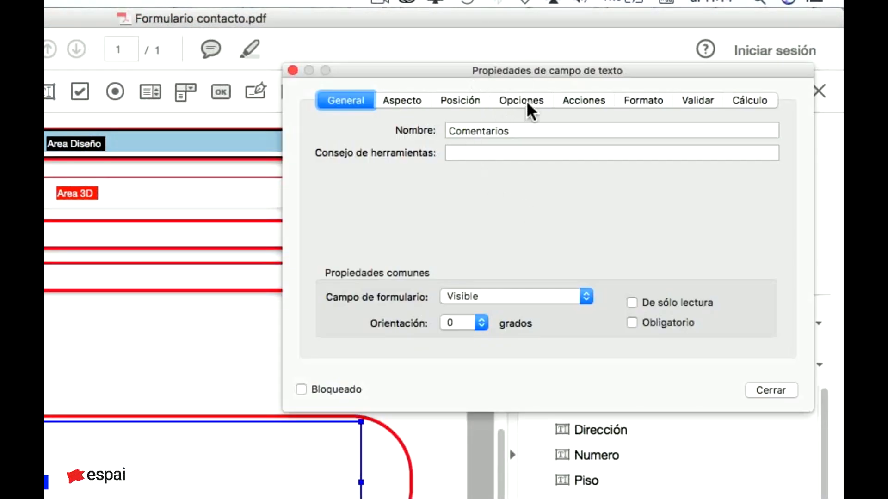
click(471, 102)
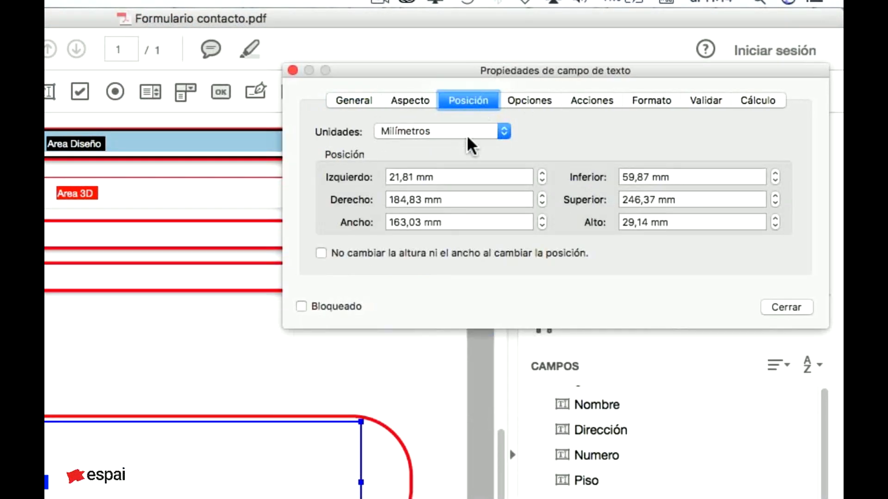
click(530, 100)
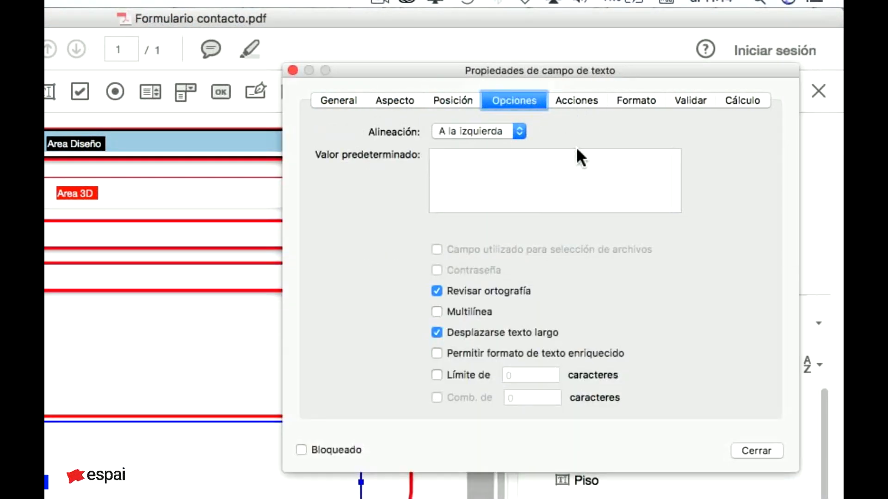
click(470, 312)
click(448, 373)
click(527, 375)
text(13)
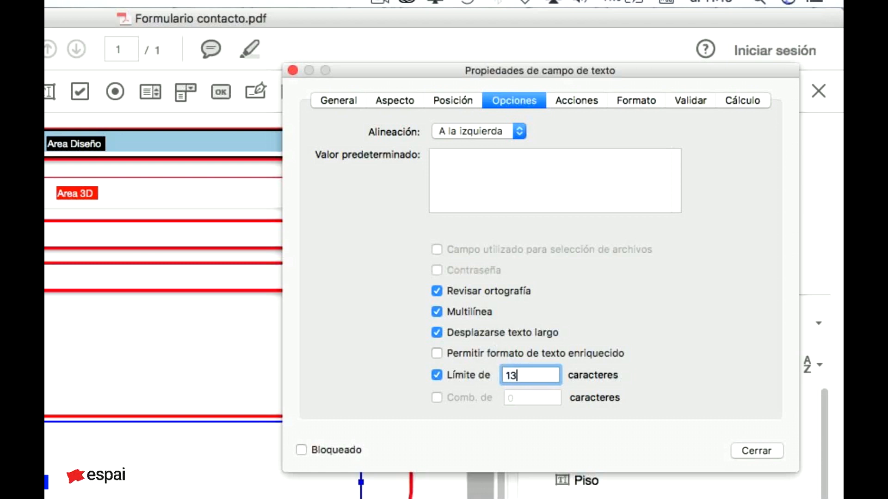
text(0)
click(756, 450)
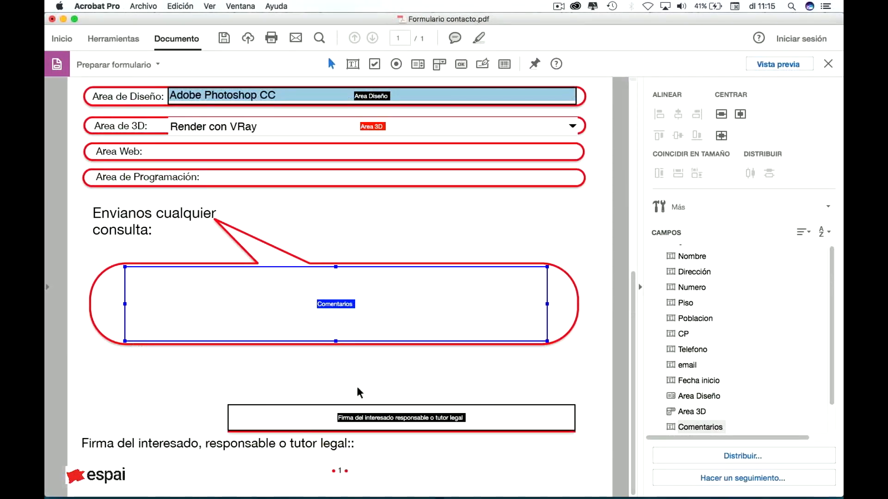
click(459, 378)
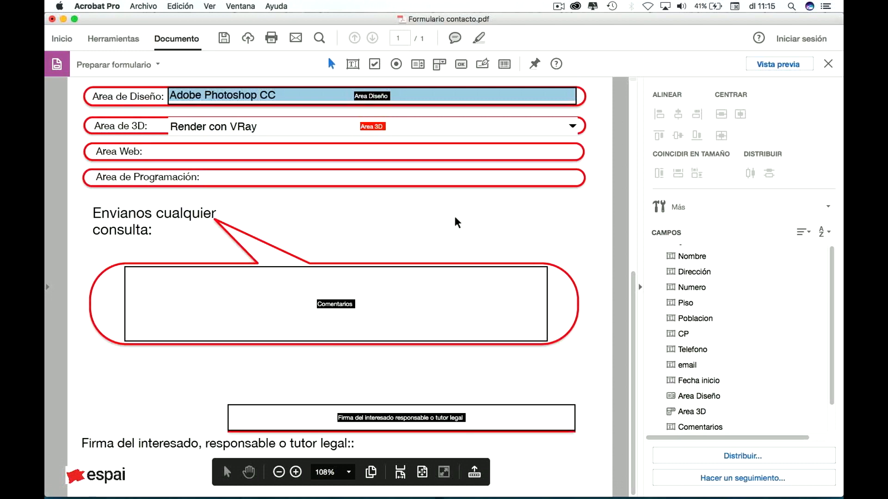
- Review the options of the text field above the signature line and delete that field
click(224, 317)
click(385, 408)
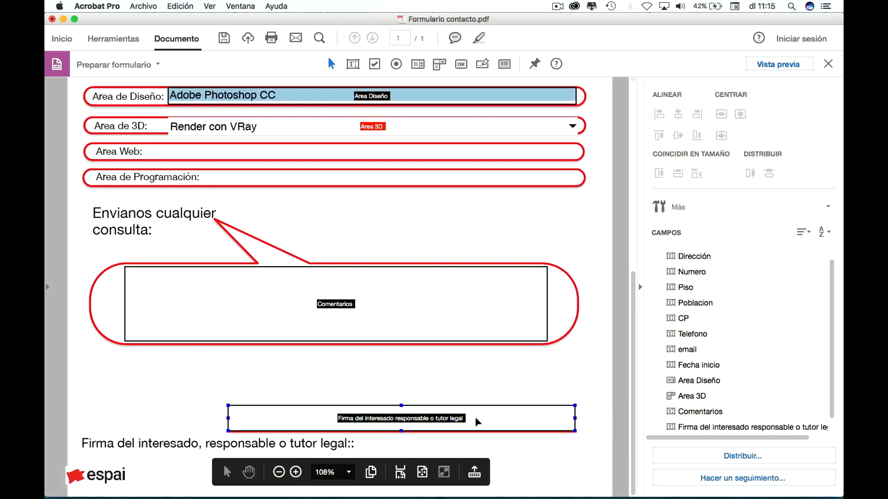
double_click(394, 426)
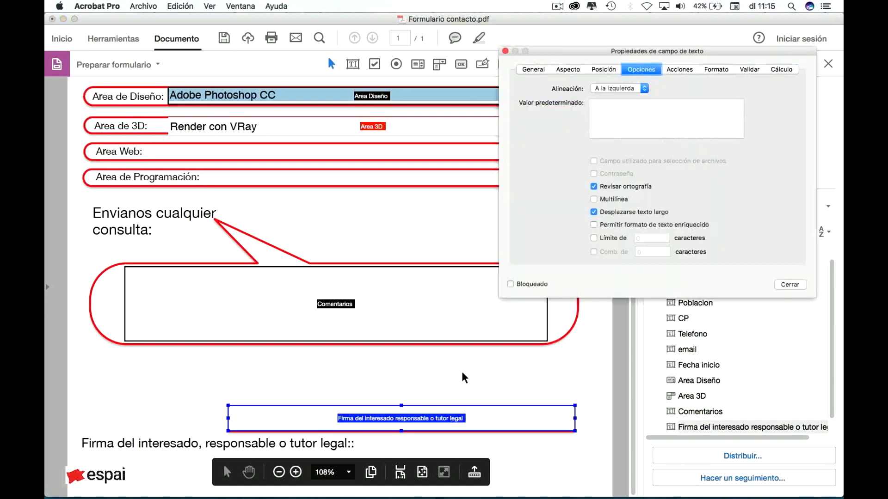
click(789, 284)
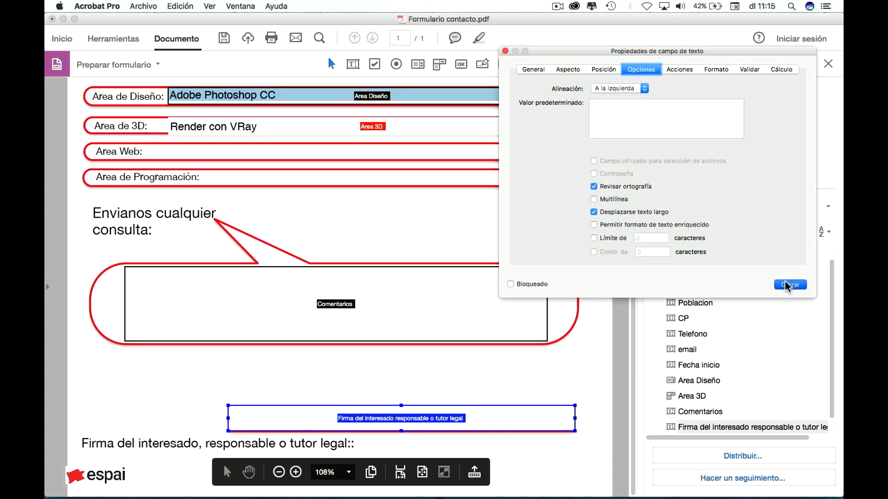
click(498, 402)
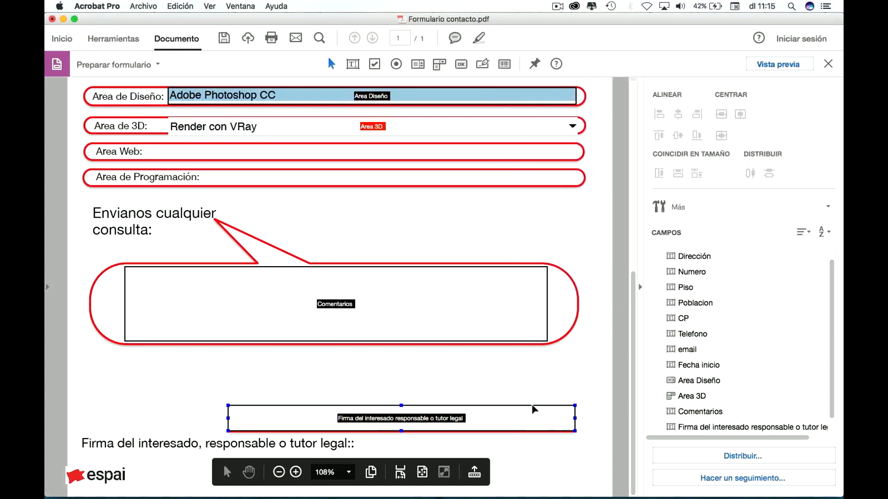
click(446, 408)
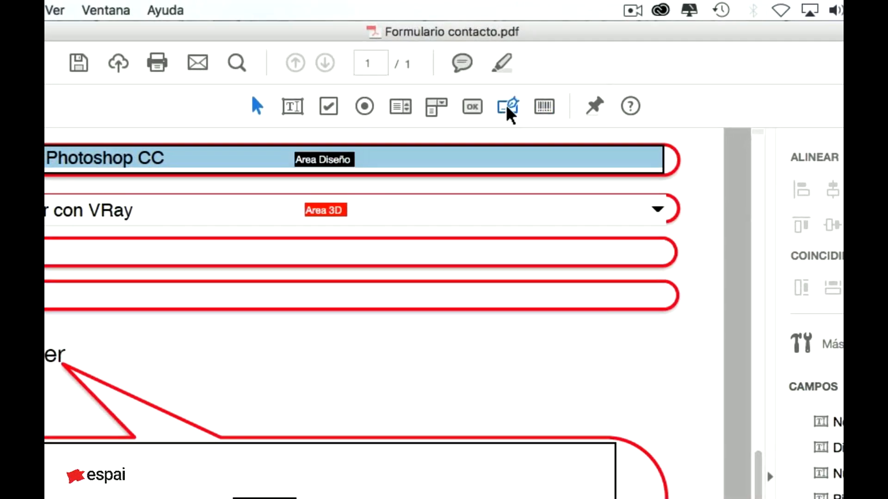
- Add a required digital signature field named Firma above the signature line, stretching it to the line's full width and making it taller
click(510, 109)
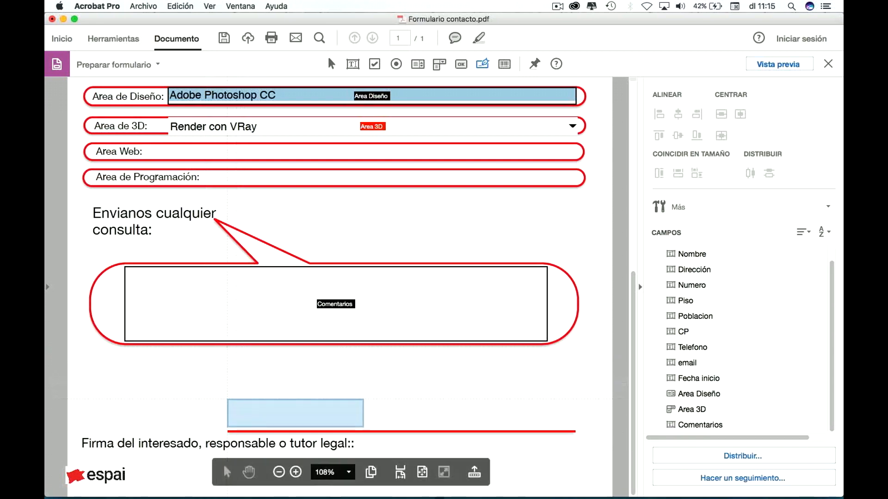
click(227, 401)
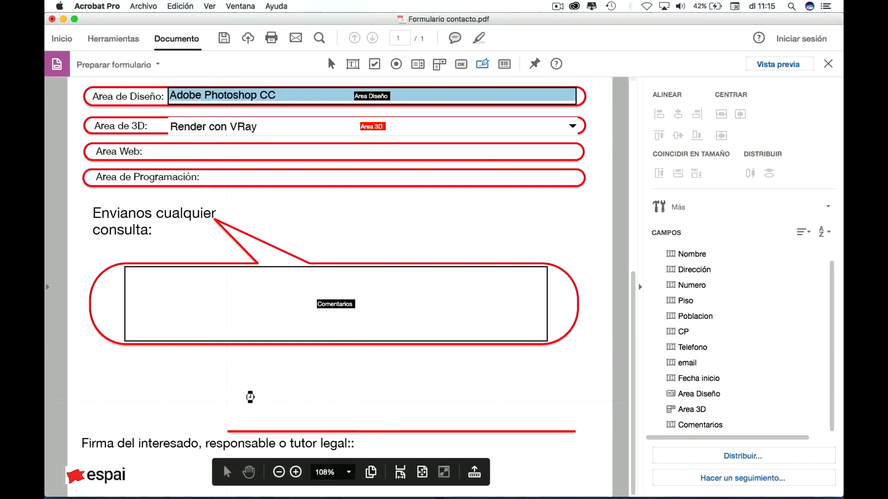
key(super+a)
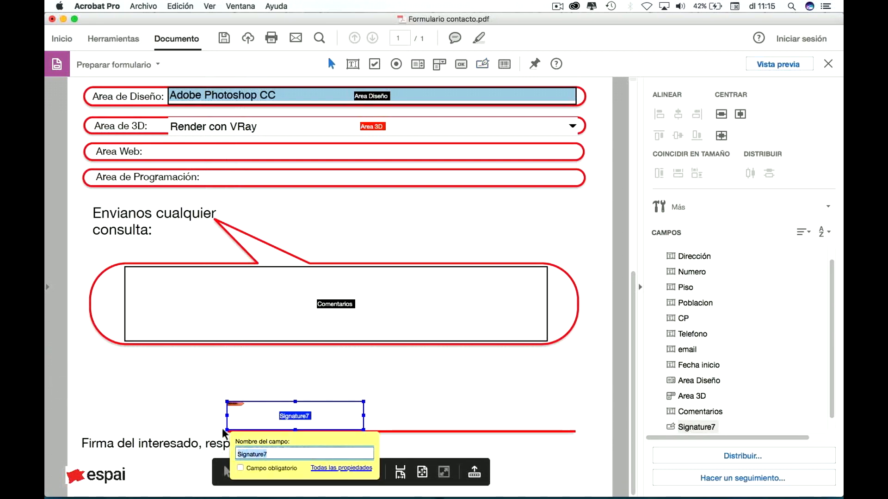
text(Firma)
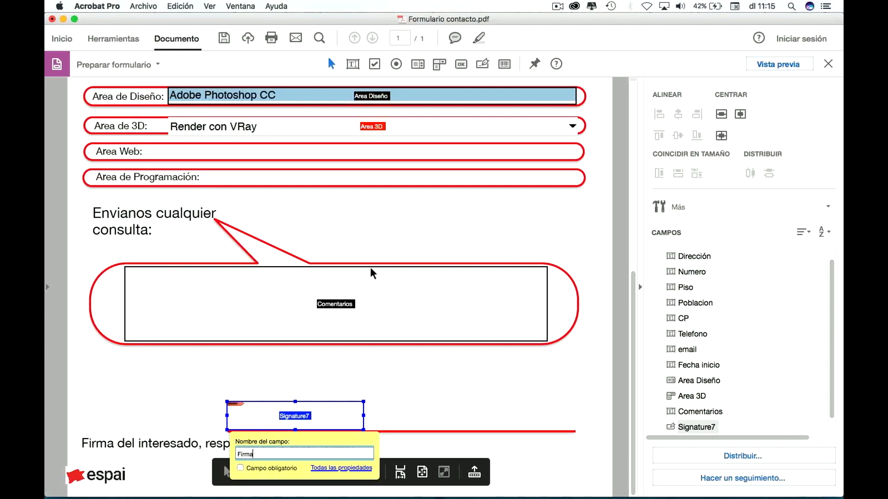
click(241, 468)
drag(363, 401, 575, 381)
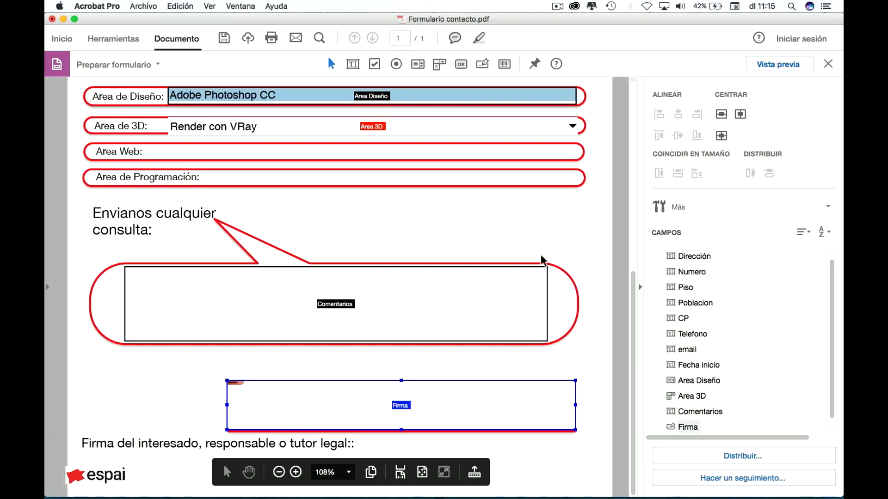
- Set the Firma field to mark all fields (Todos los campos) as read-only when signed
double_click(430, 404)
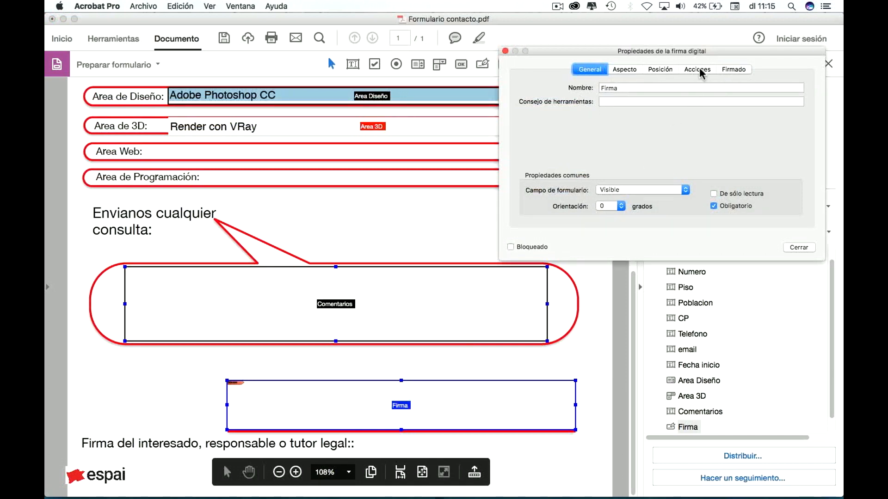
click(704, 71)
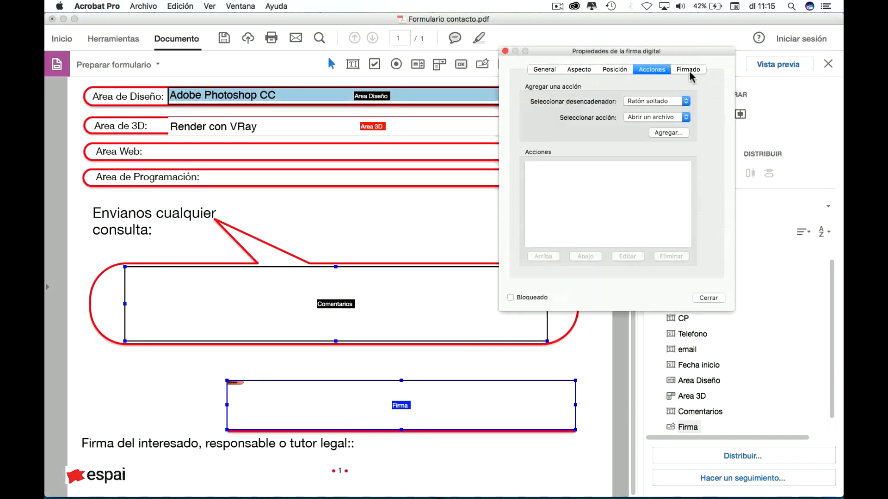
click(690, 69)
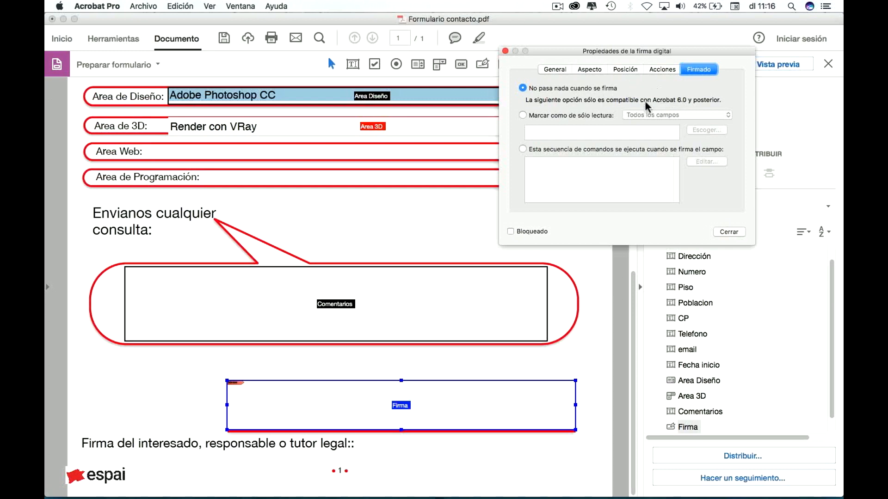
click(546, 115)
click(666, 116)
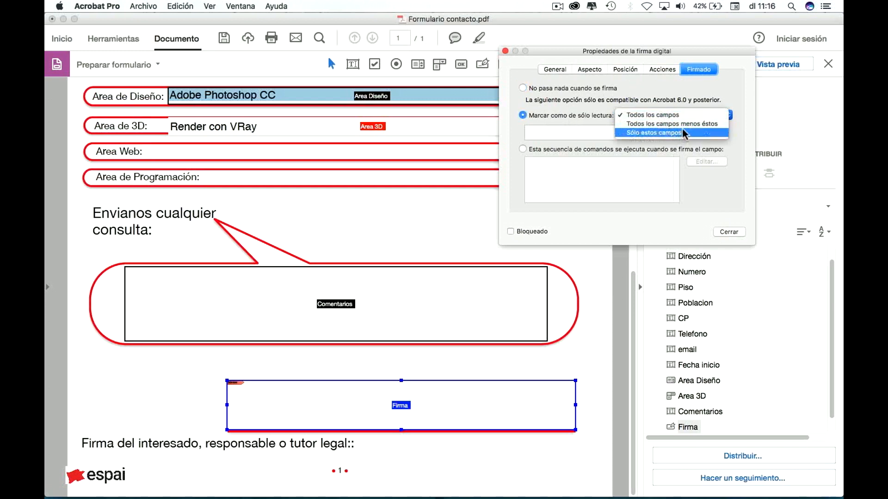
click(715, 93)
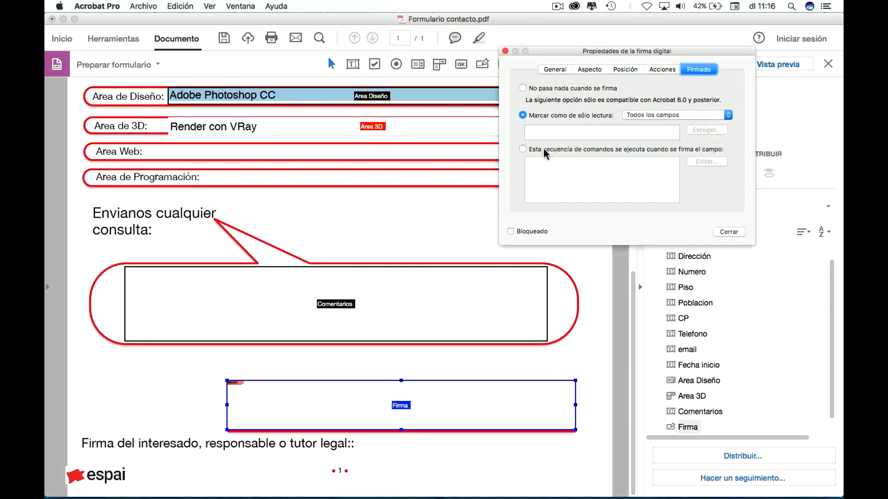
click(652, 69)
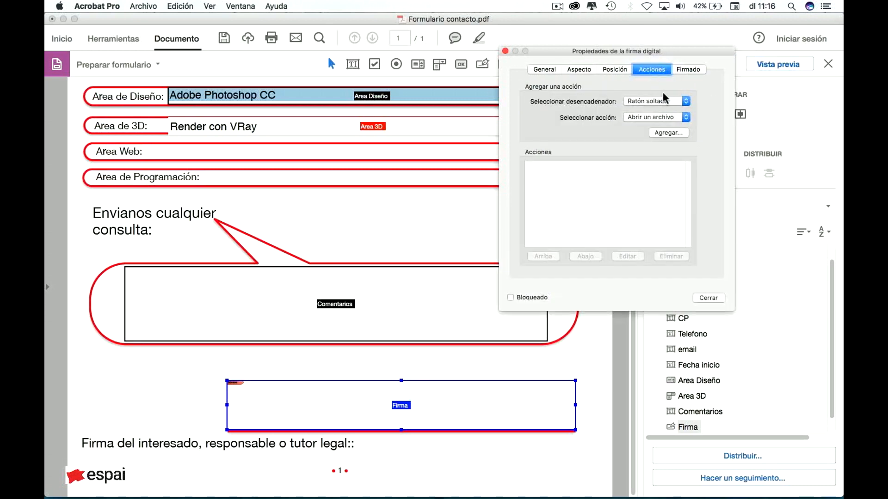
click(708, 298)
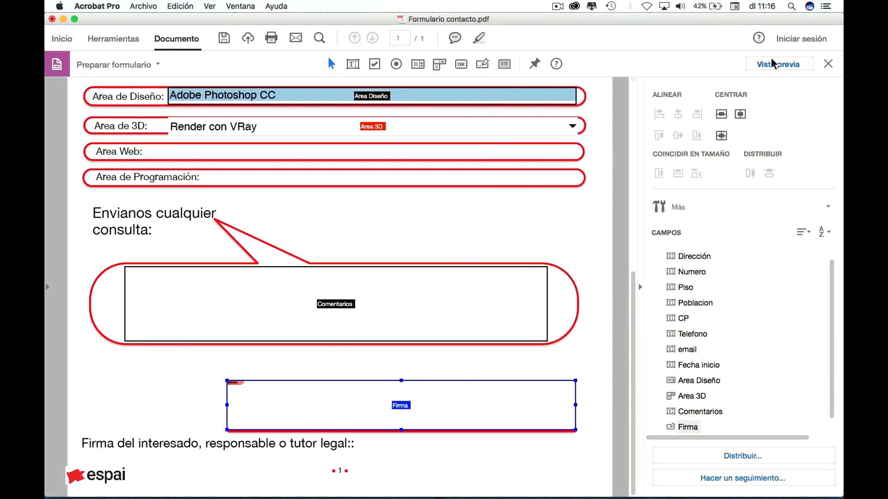
- Preview the form, start signing the Firma field, examine the digital ID choices including ID nuevo, and cancel signing
click(794, 66)
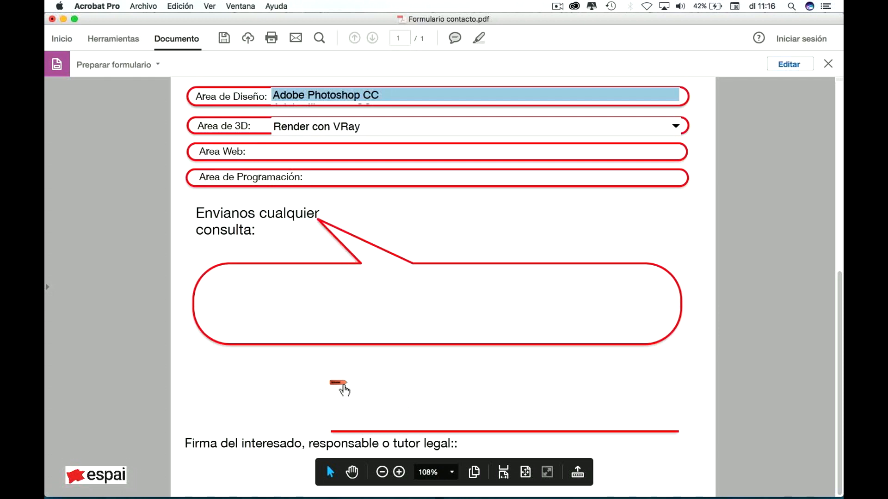
click(344, 389)
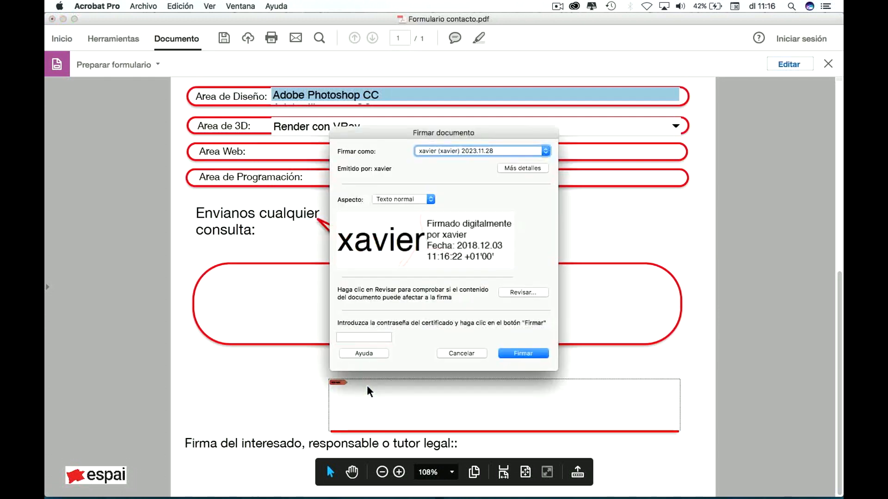
drag(411, 133, 245, 29)
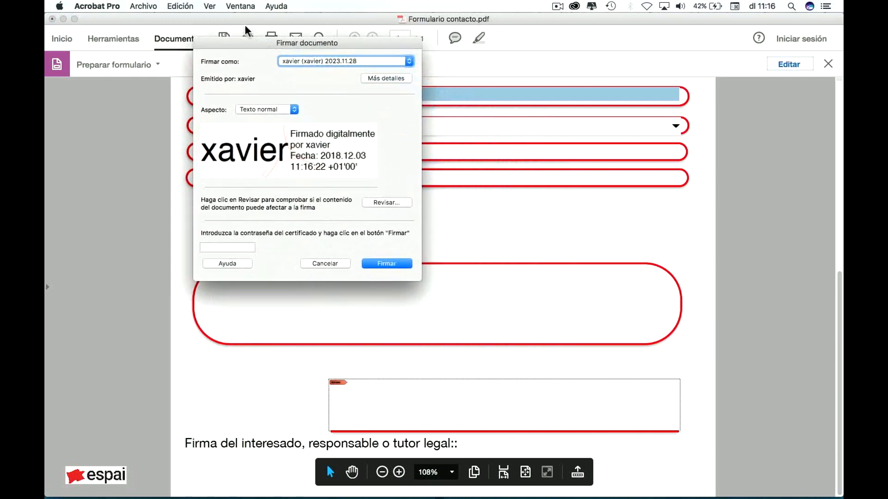
click(405, 58)
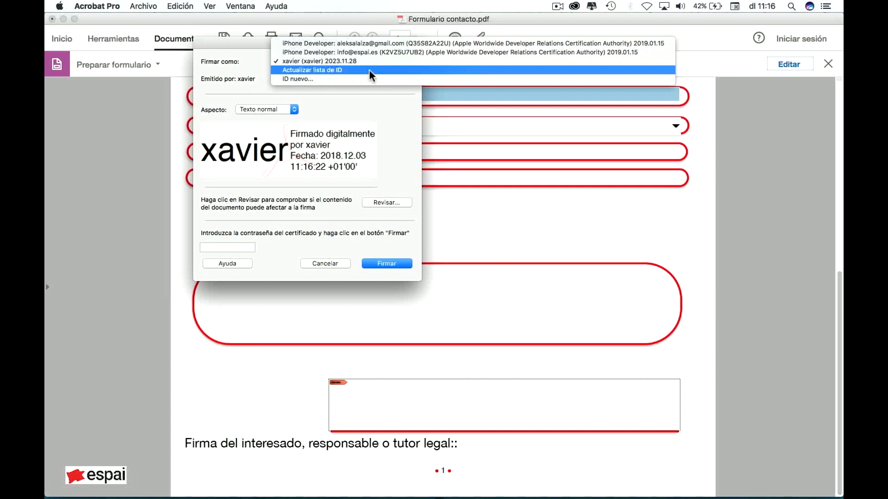
click(318, 78)
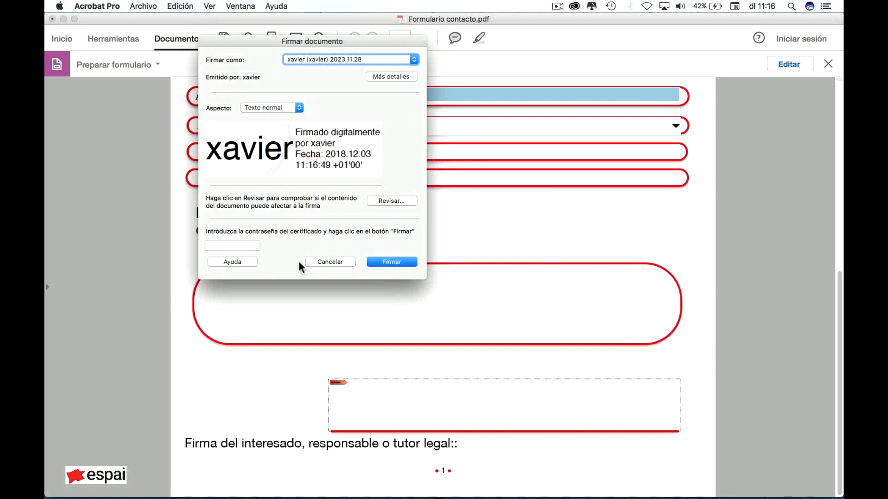
click(311, 261)
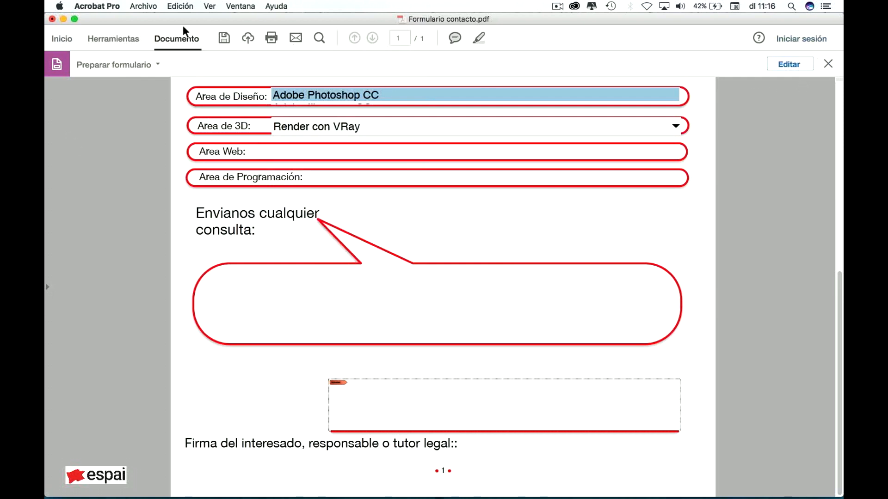
- Close the form preparation tool and open the contact form in Rellenar y firmar
click(136, 6)
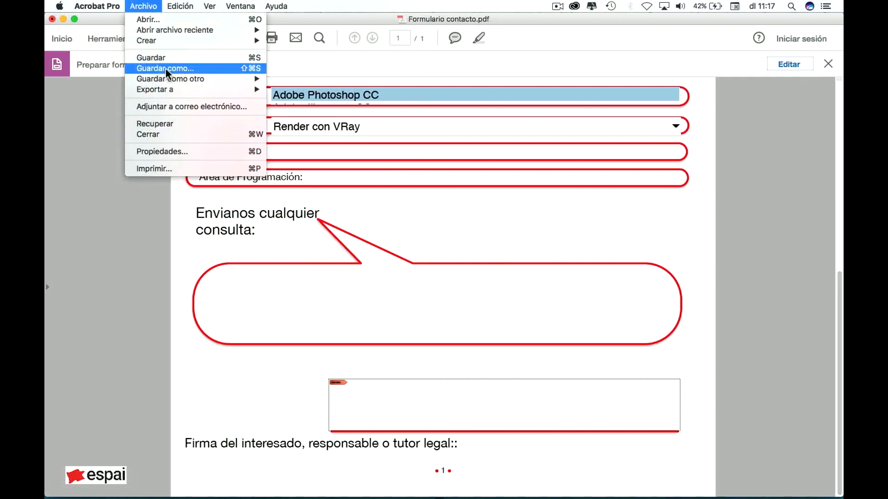
click(166, 68)
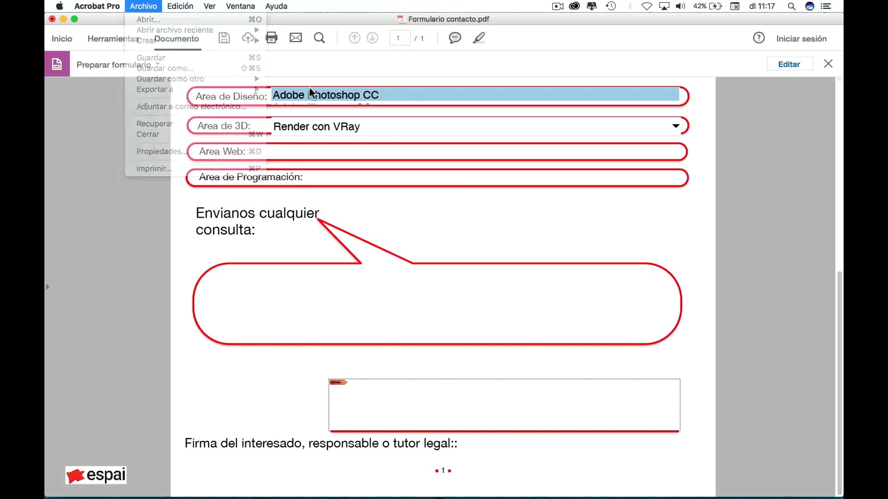
click(828, 64)
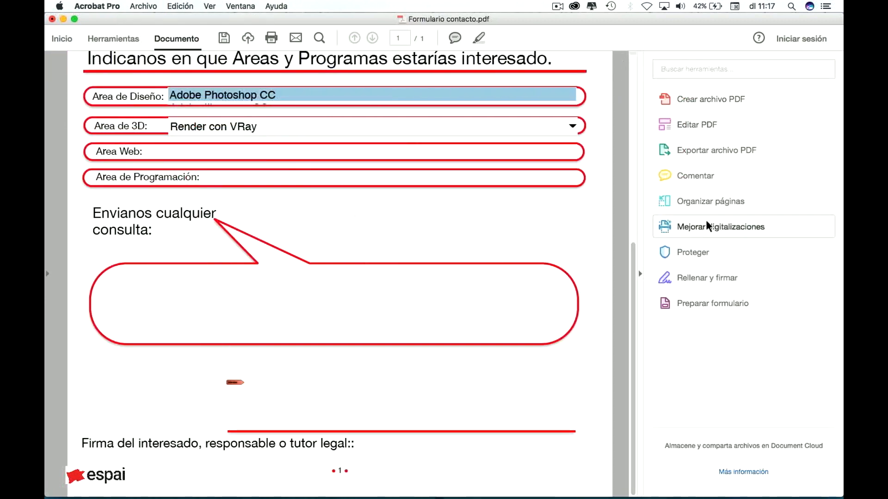
click(711, 279)
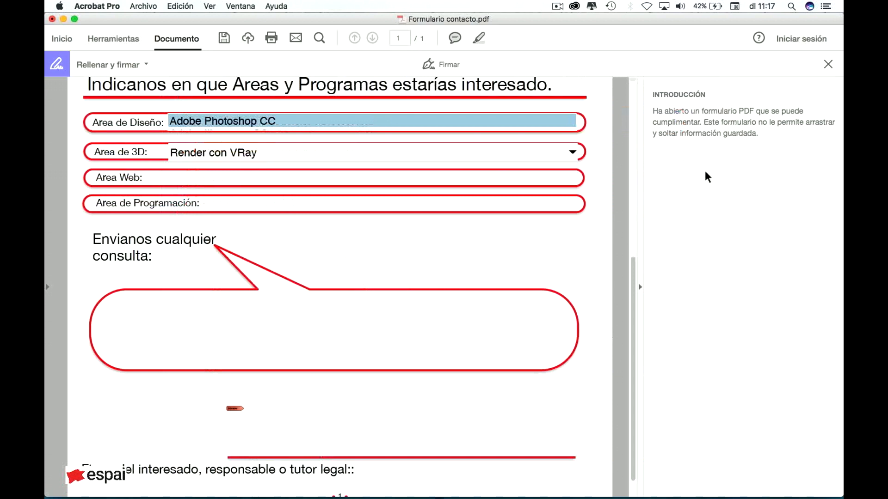
click(378, 431)
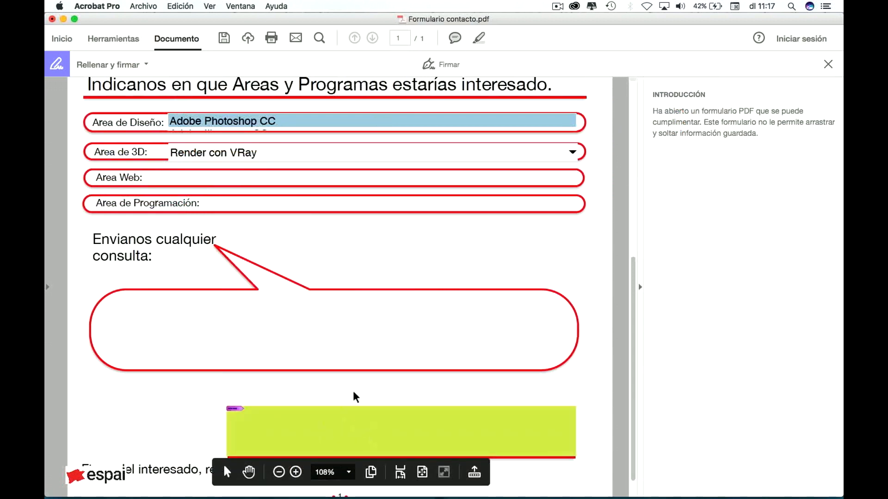
click(462, 353)
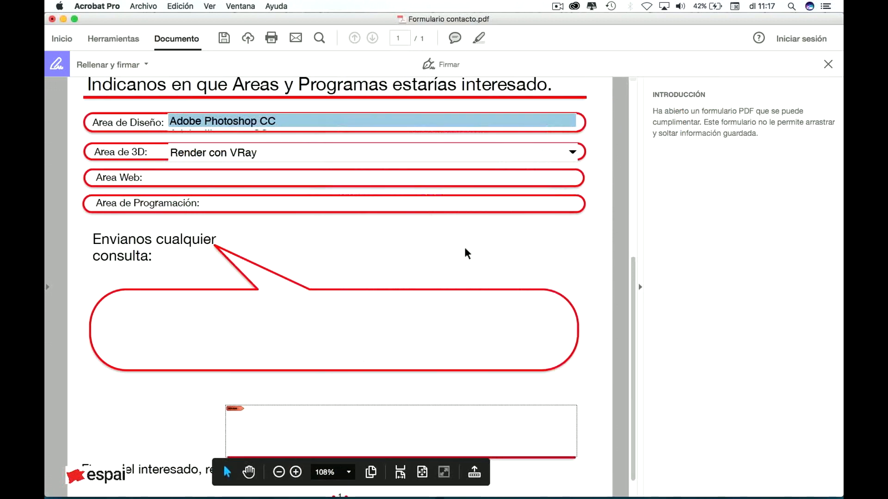
- Place the saved handwritten signature in the Firma field above the signature line and enlarge it
click(444, 64)
click(436, 101)
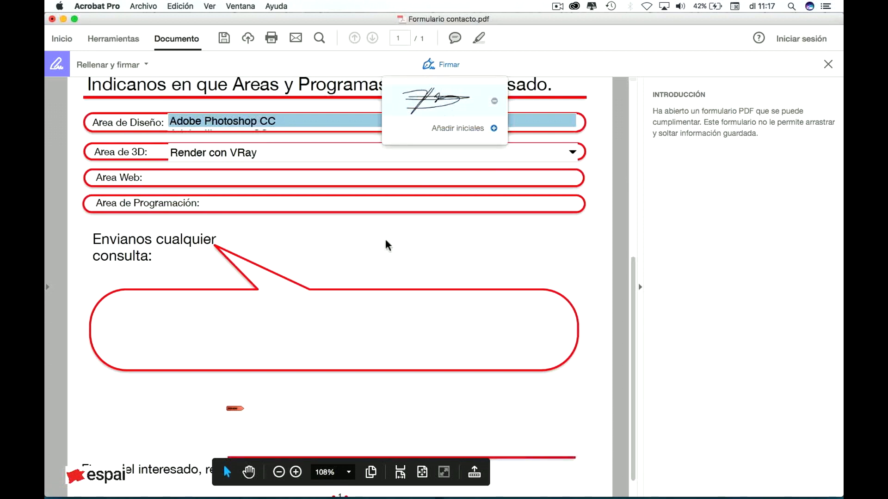
click(276, 427)
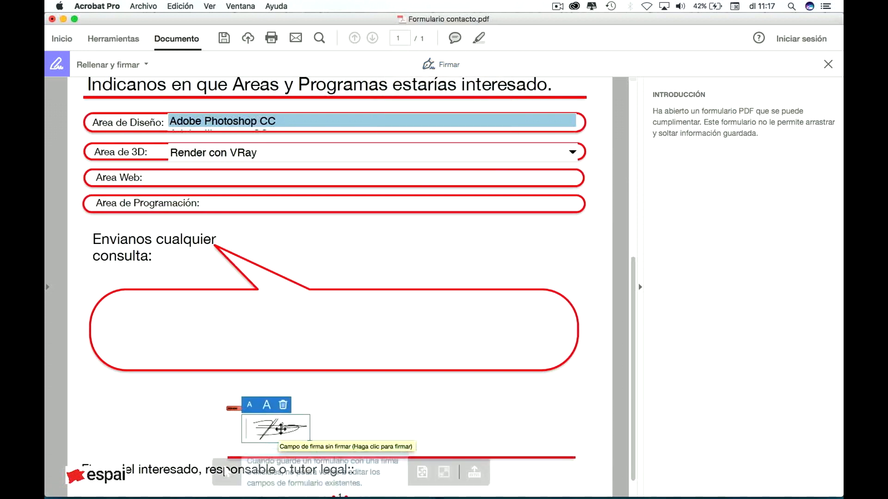
mouse_move(307, 448)
mouse_down()
mouse_move(430, 450)
mouse_move(432, 464)
mouse_up()
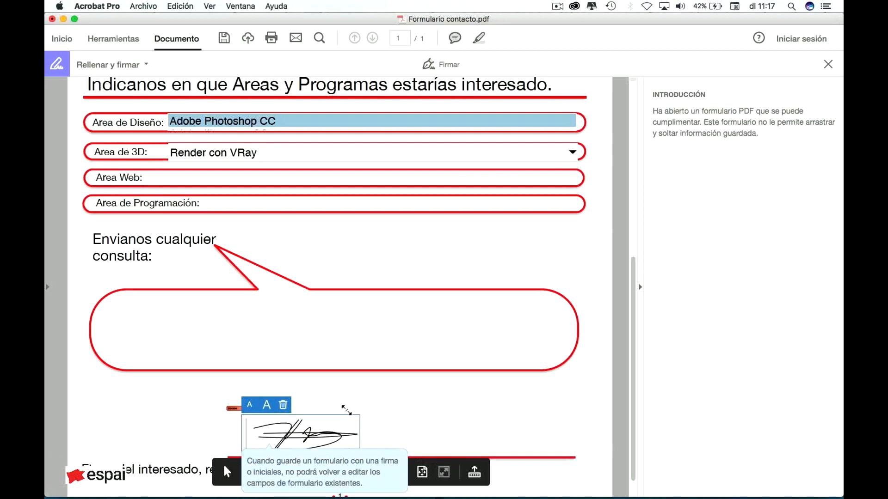